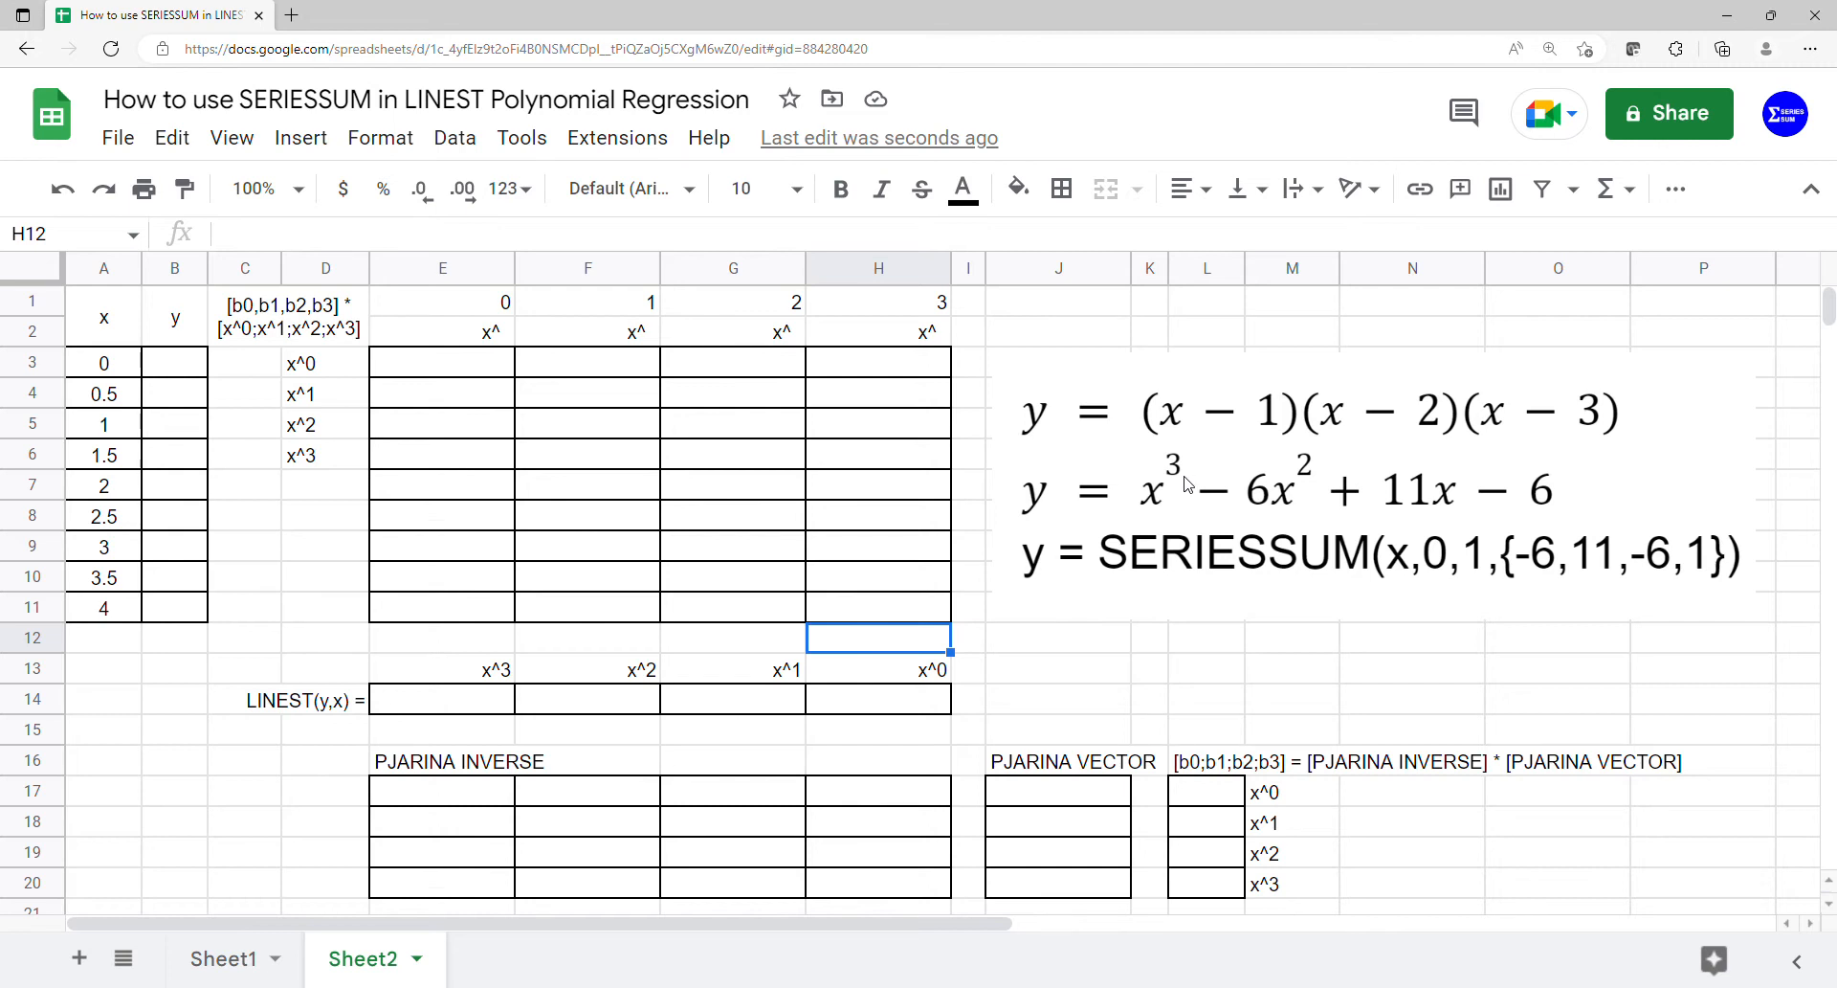
- Enter the polynomial coefficients -6, 11, -6 and 1 in C3:C6, beside the x^0 to x^3 labels
left_click(275, 369)
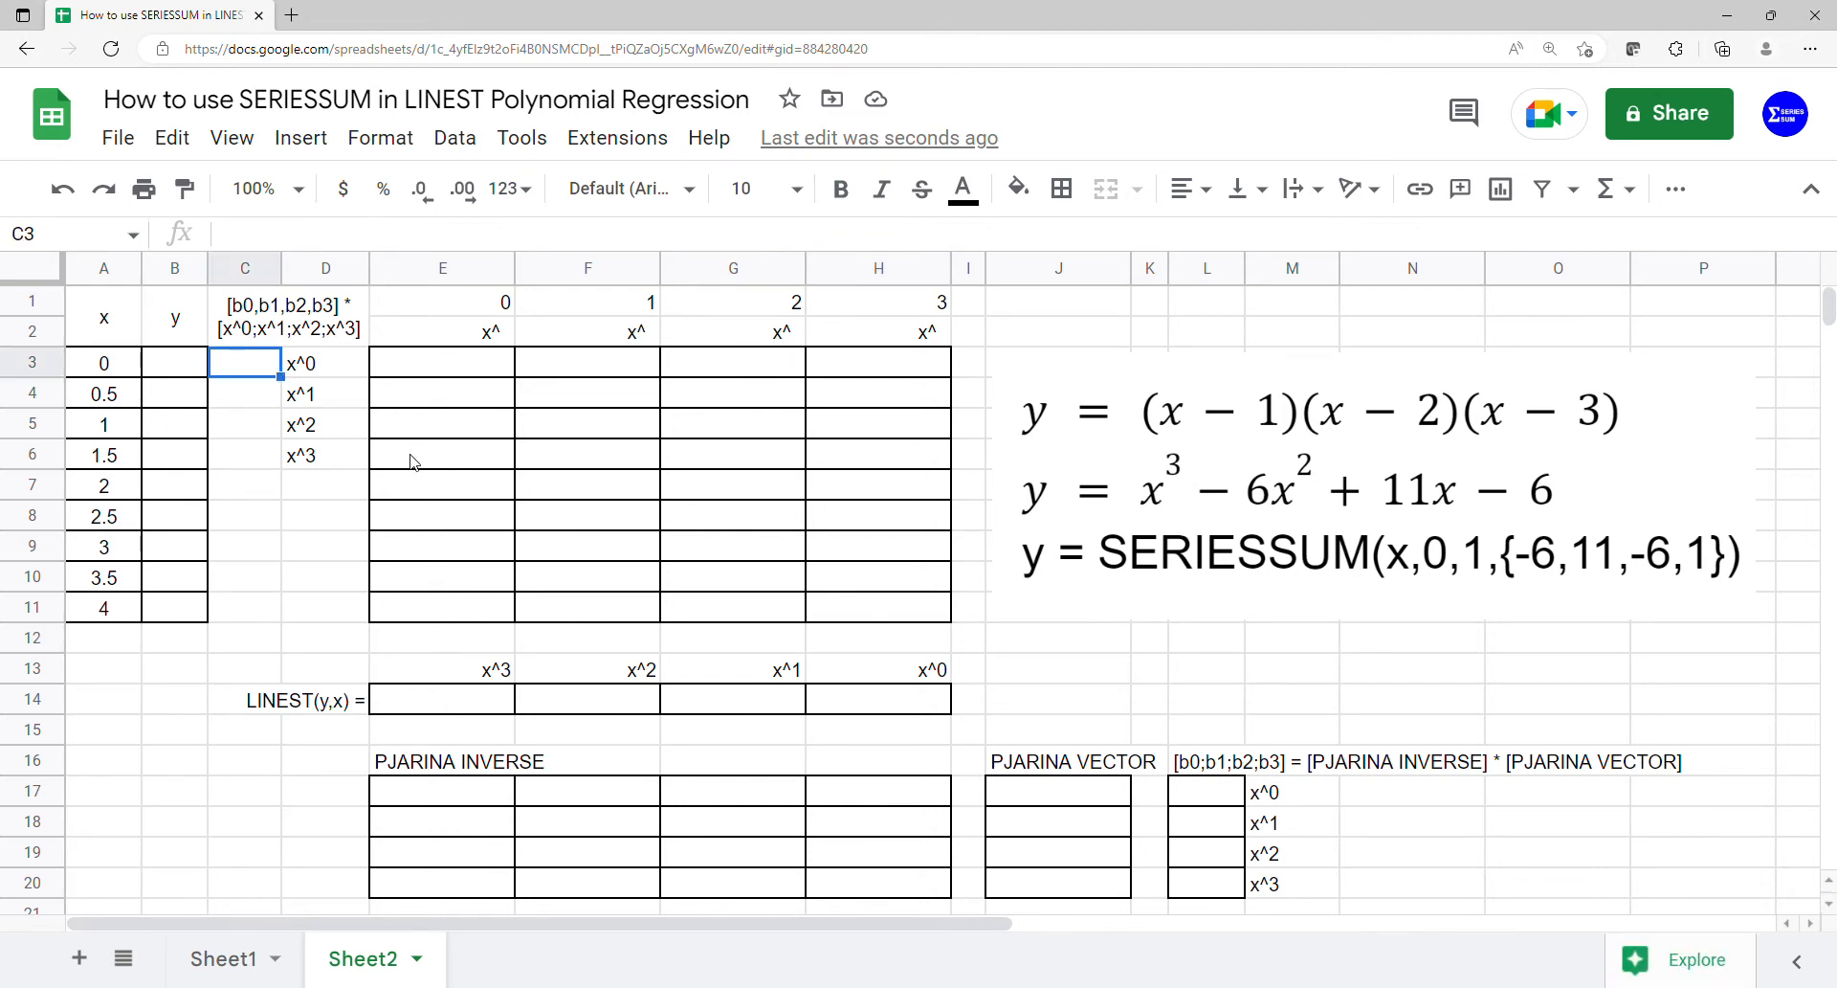
type("-6")
key("Return")
type("11")
key("Return")
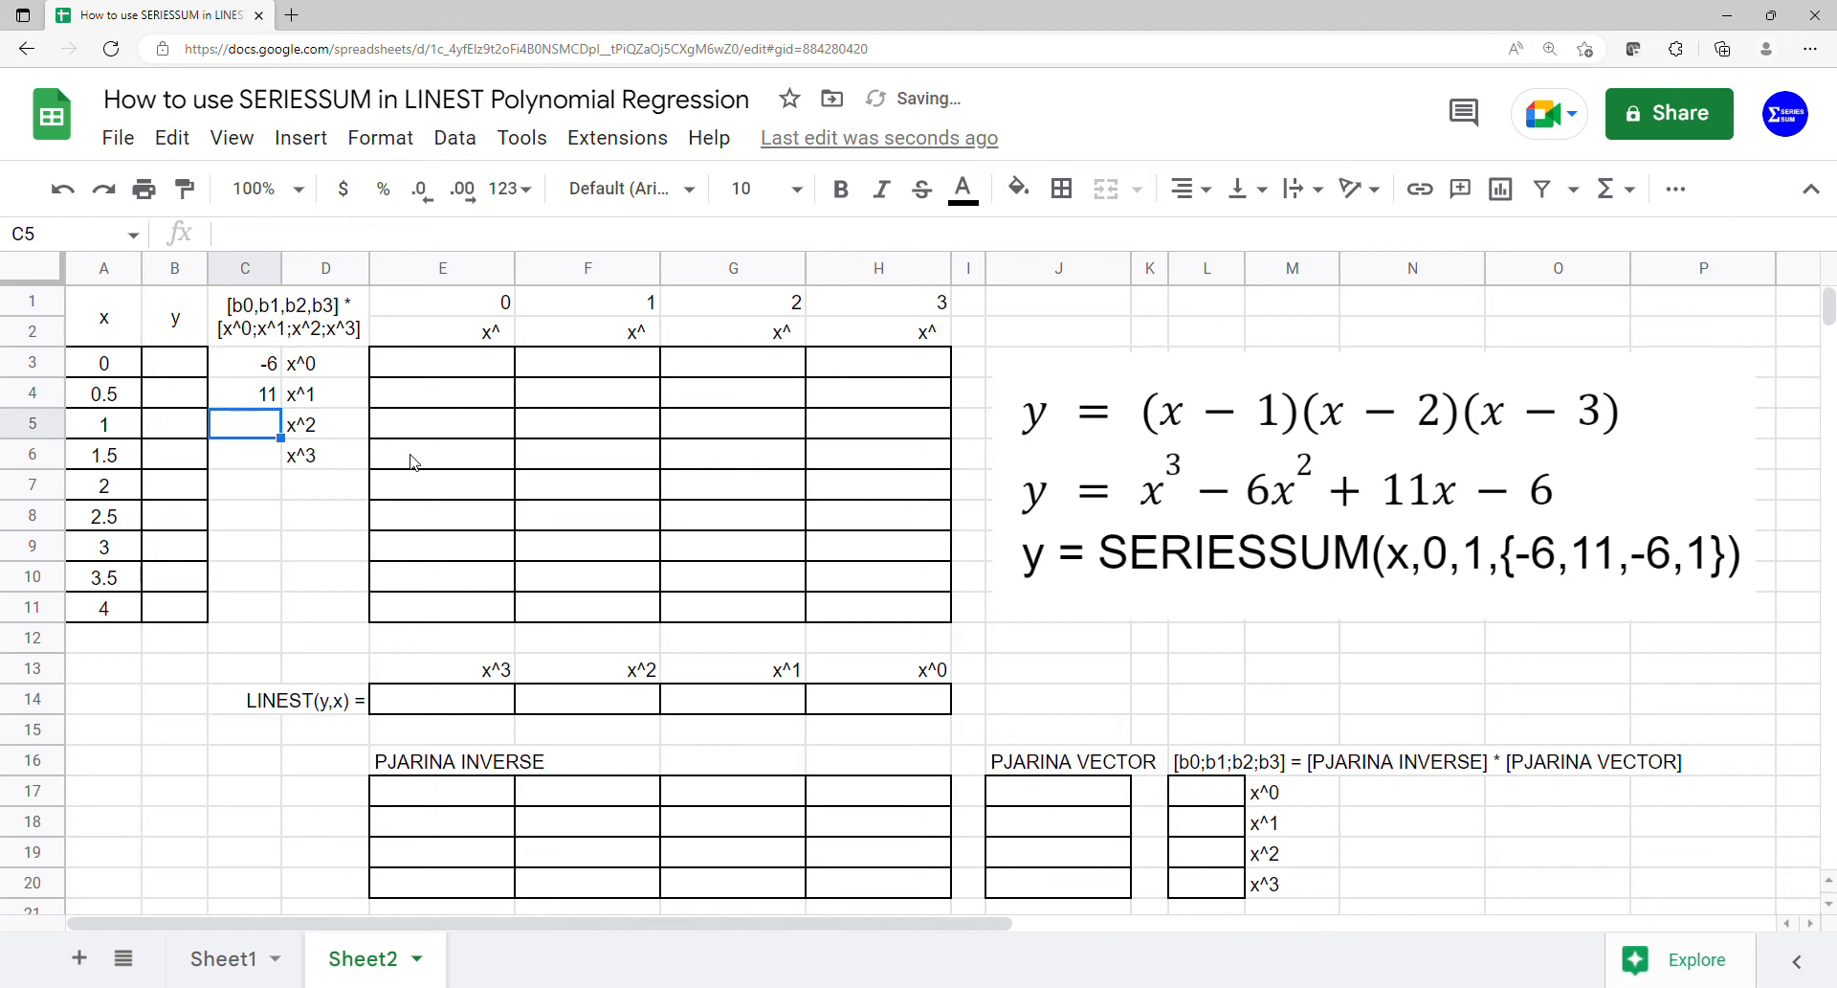
type("-6")
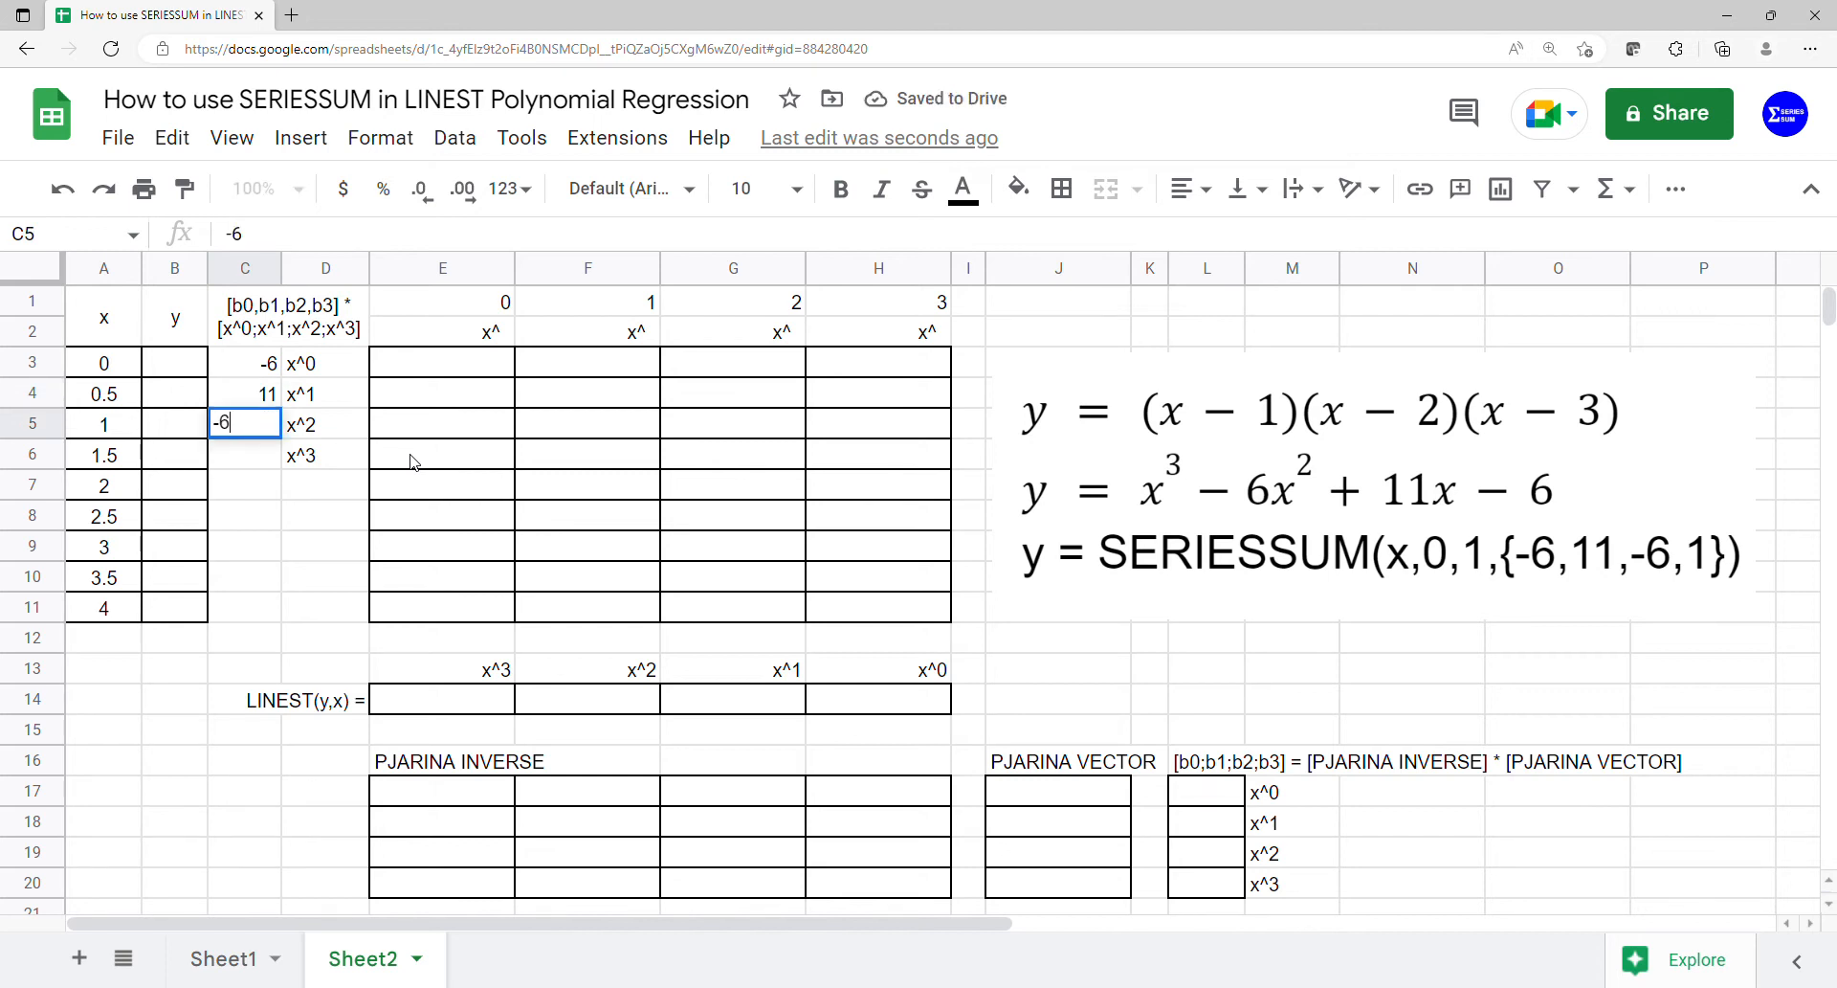
key("Return")
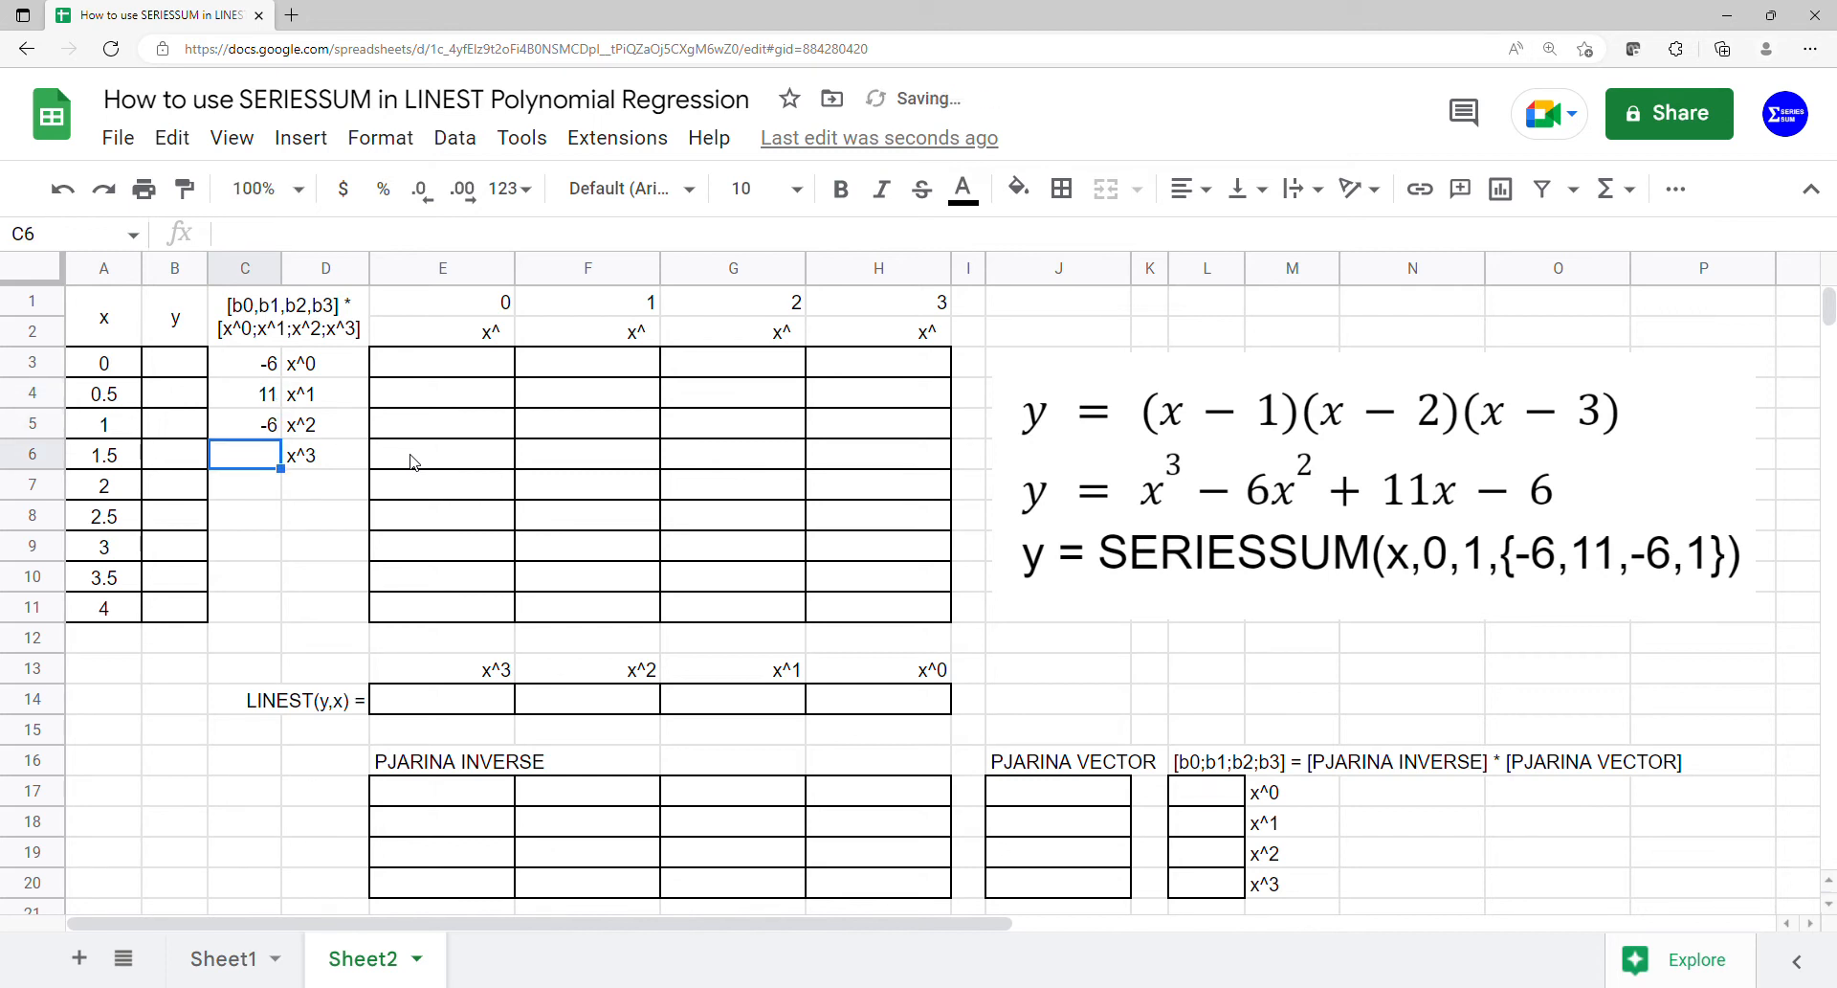
type("1")
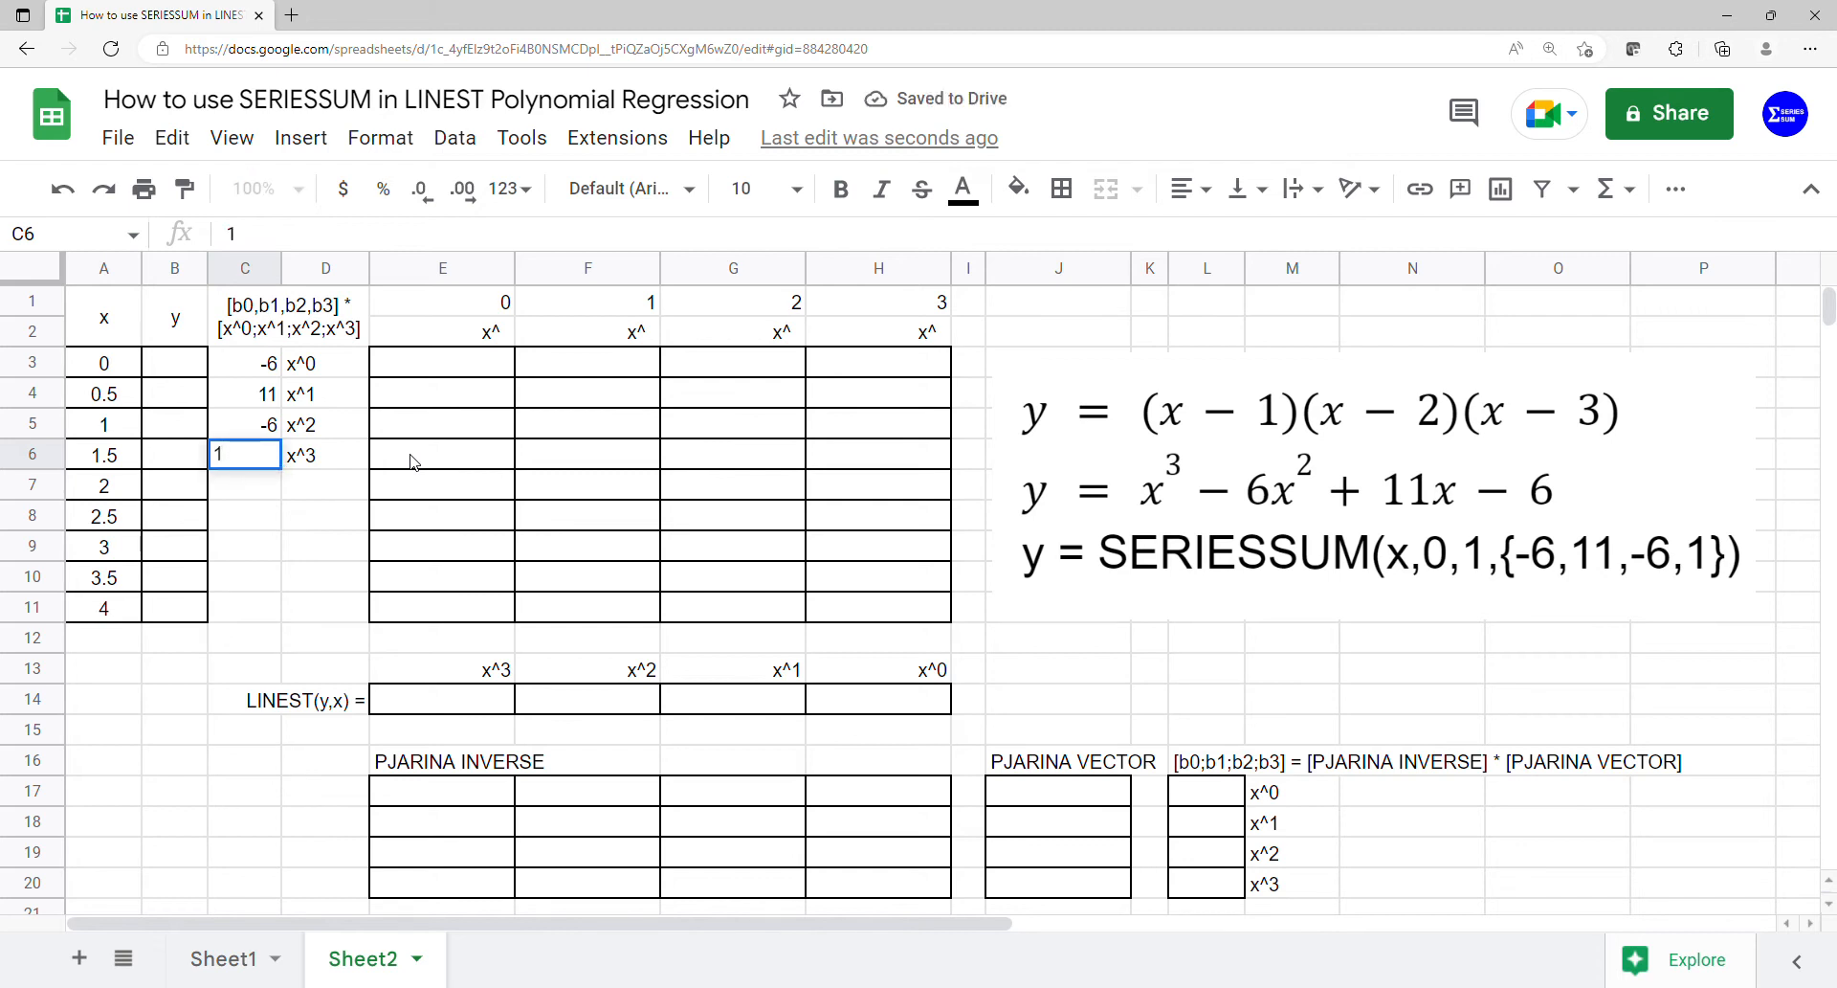
key("Return")
left_click_drag(263, 363, 325, 457)
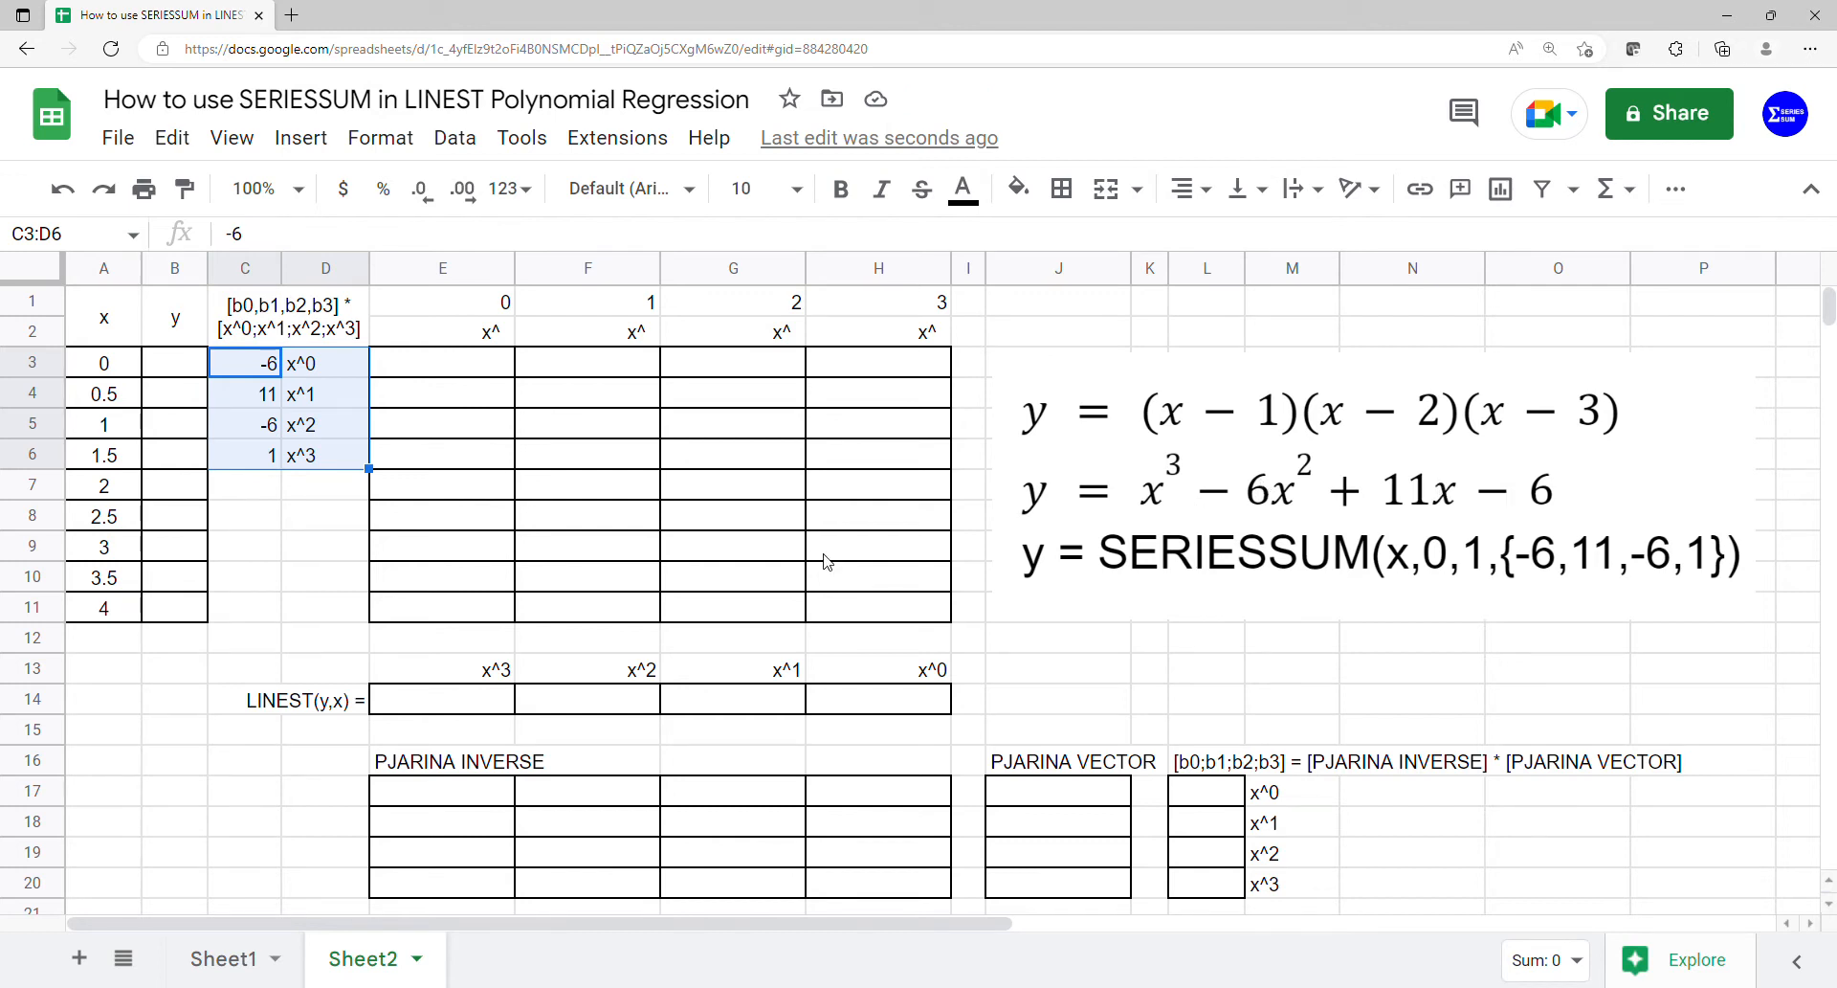
- Fill the y column from B3 with an ARRAYFORMULA of SERIESSUM using A3:A11, 0, 1 and the coefficients C3:C6
left_click(170, 376)
type("=arr")
key("Tab")
type("se")
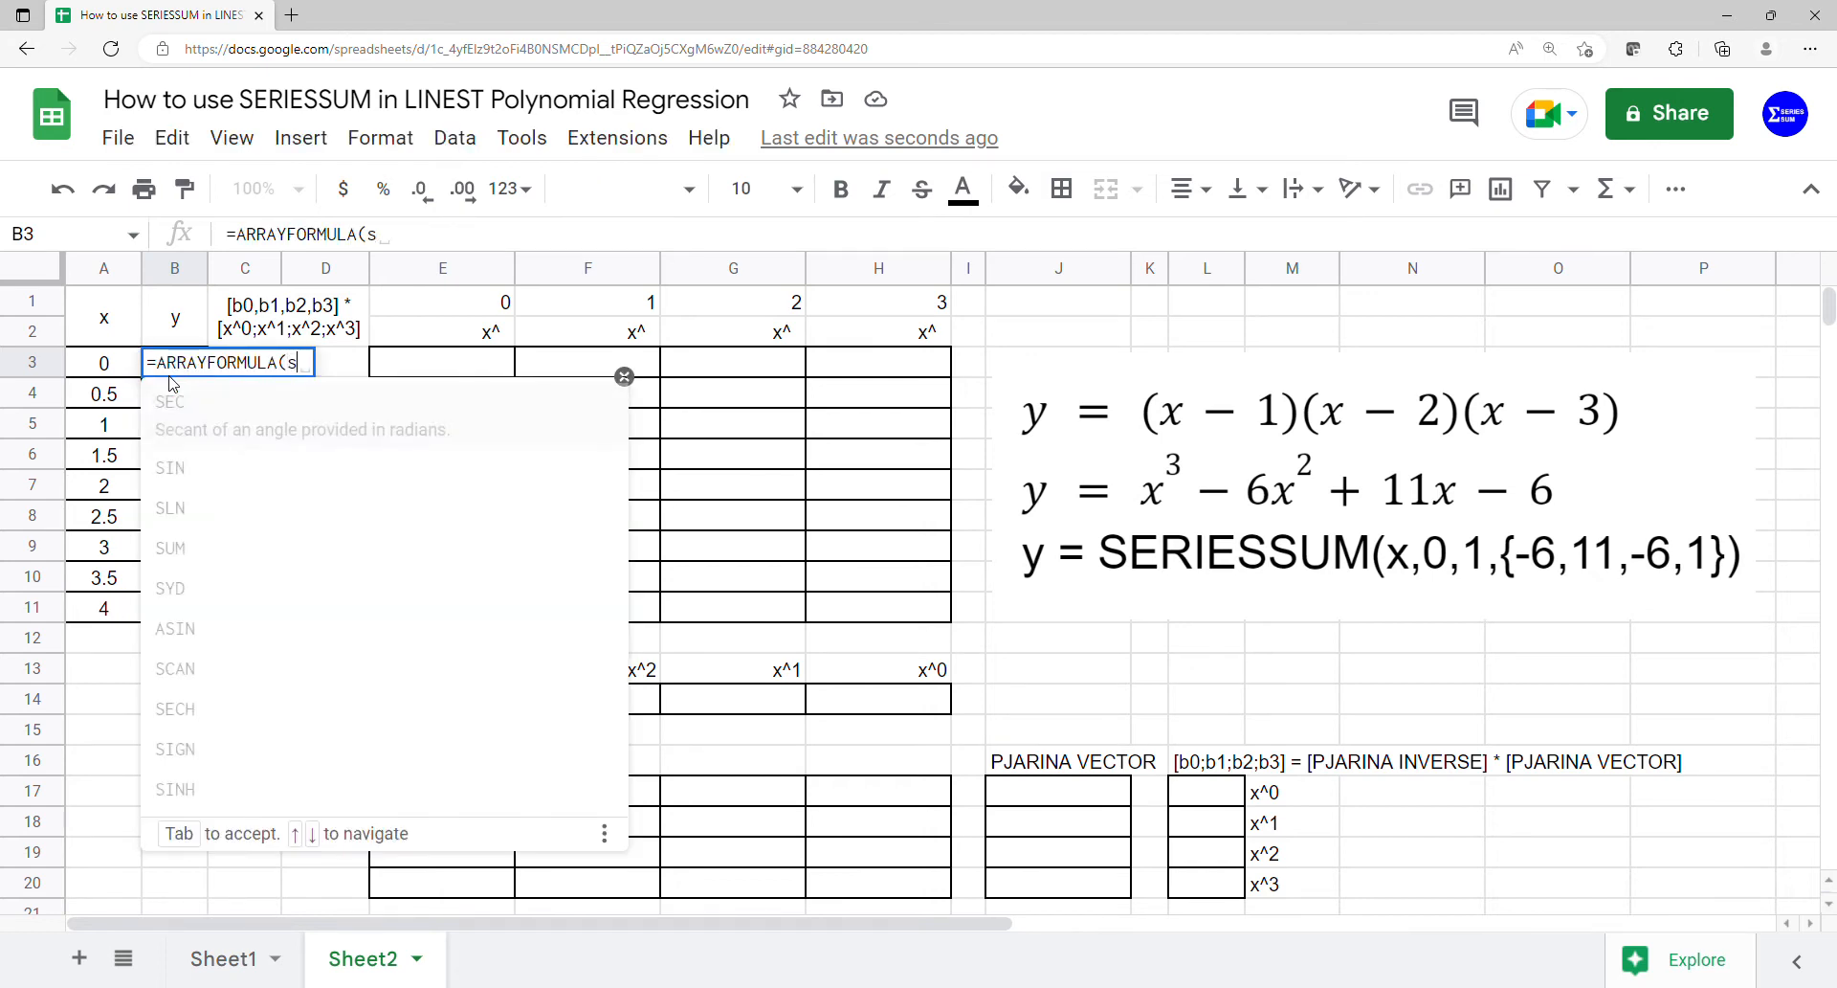
key("Tab")
left_click_drag(108, 375, 133, 609)
type(",")
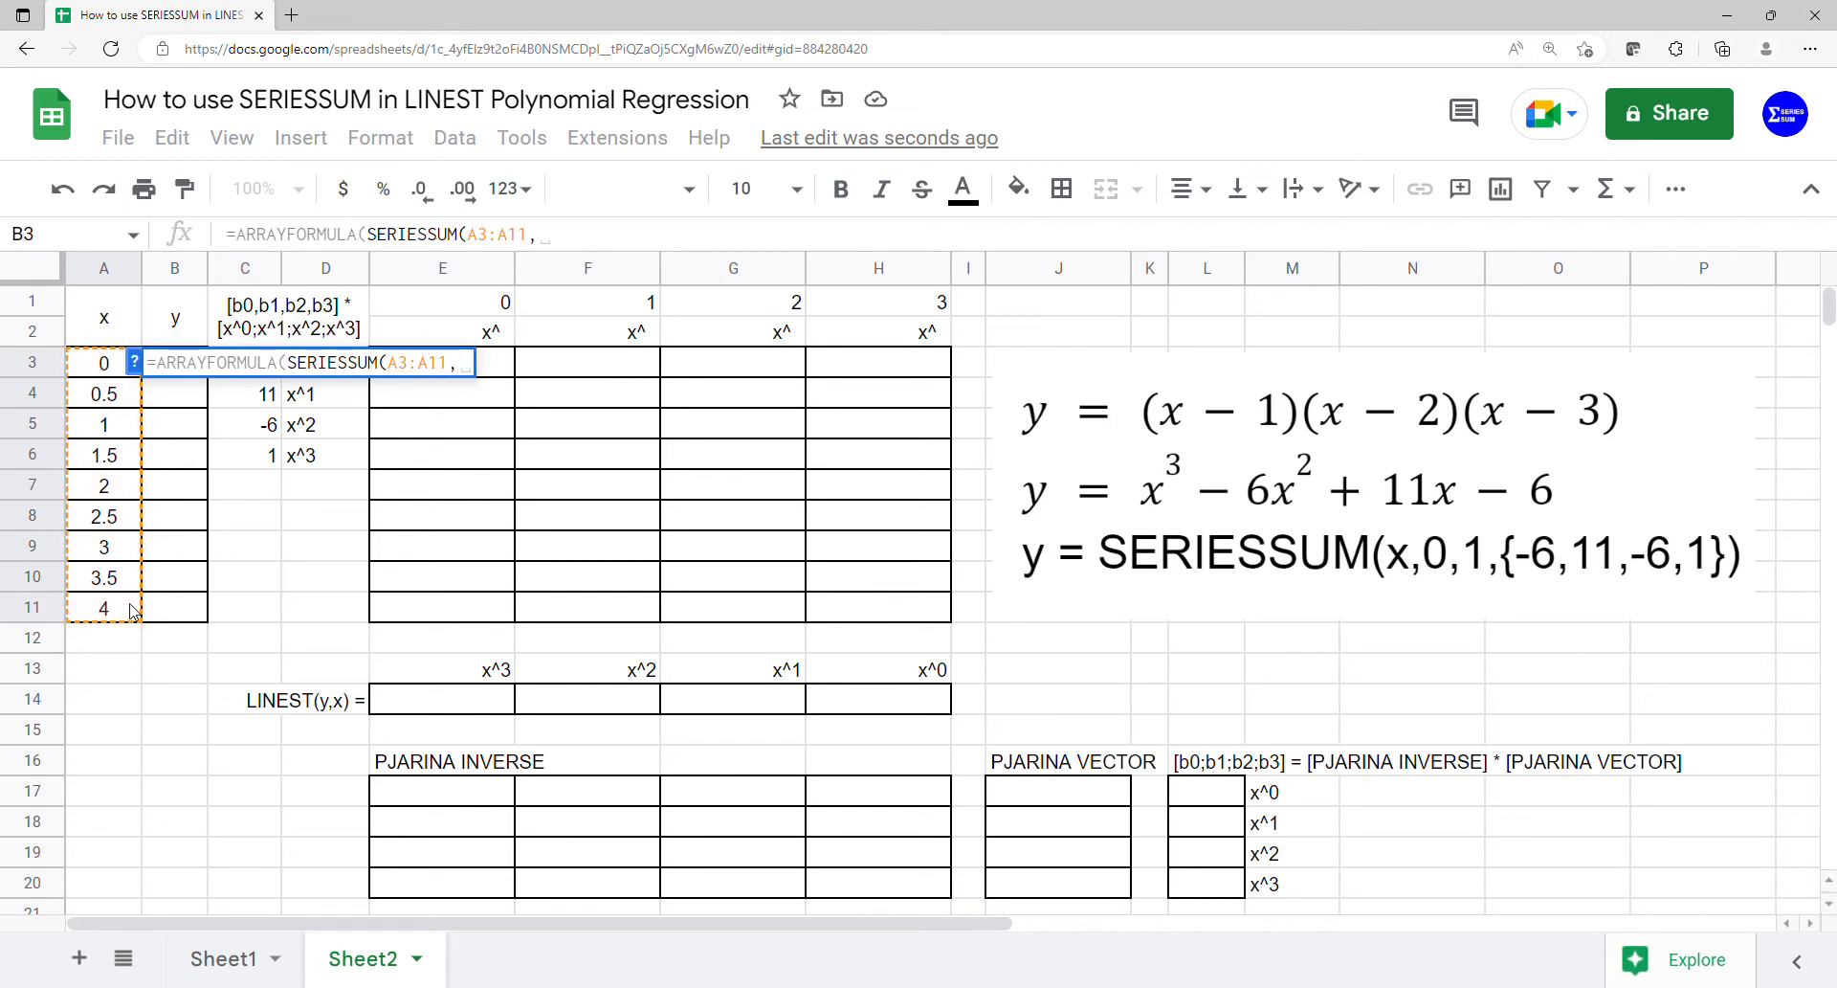
type("0,1,")
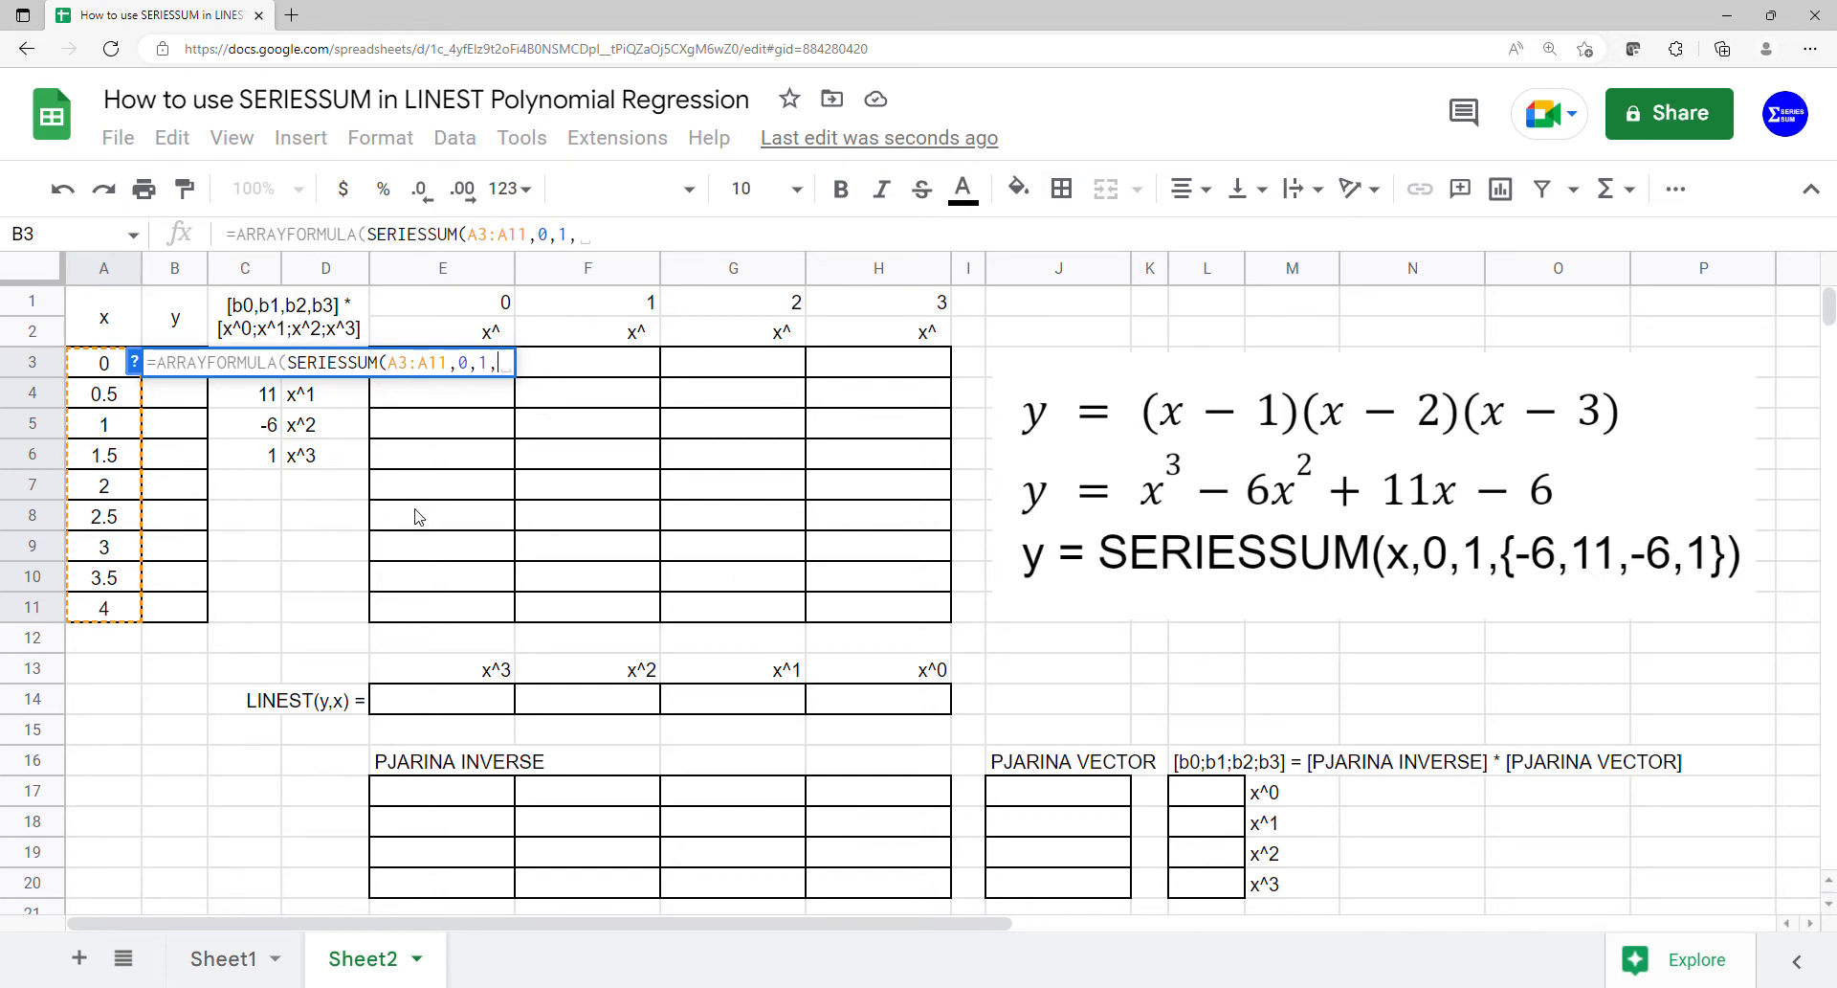
left_click_drag(264, 455, 256, 383)
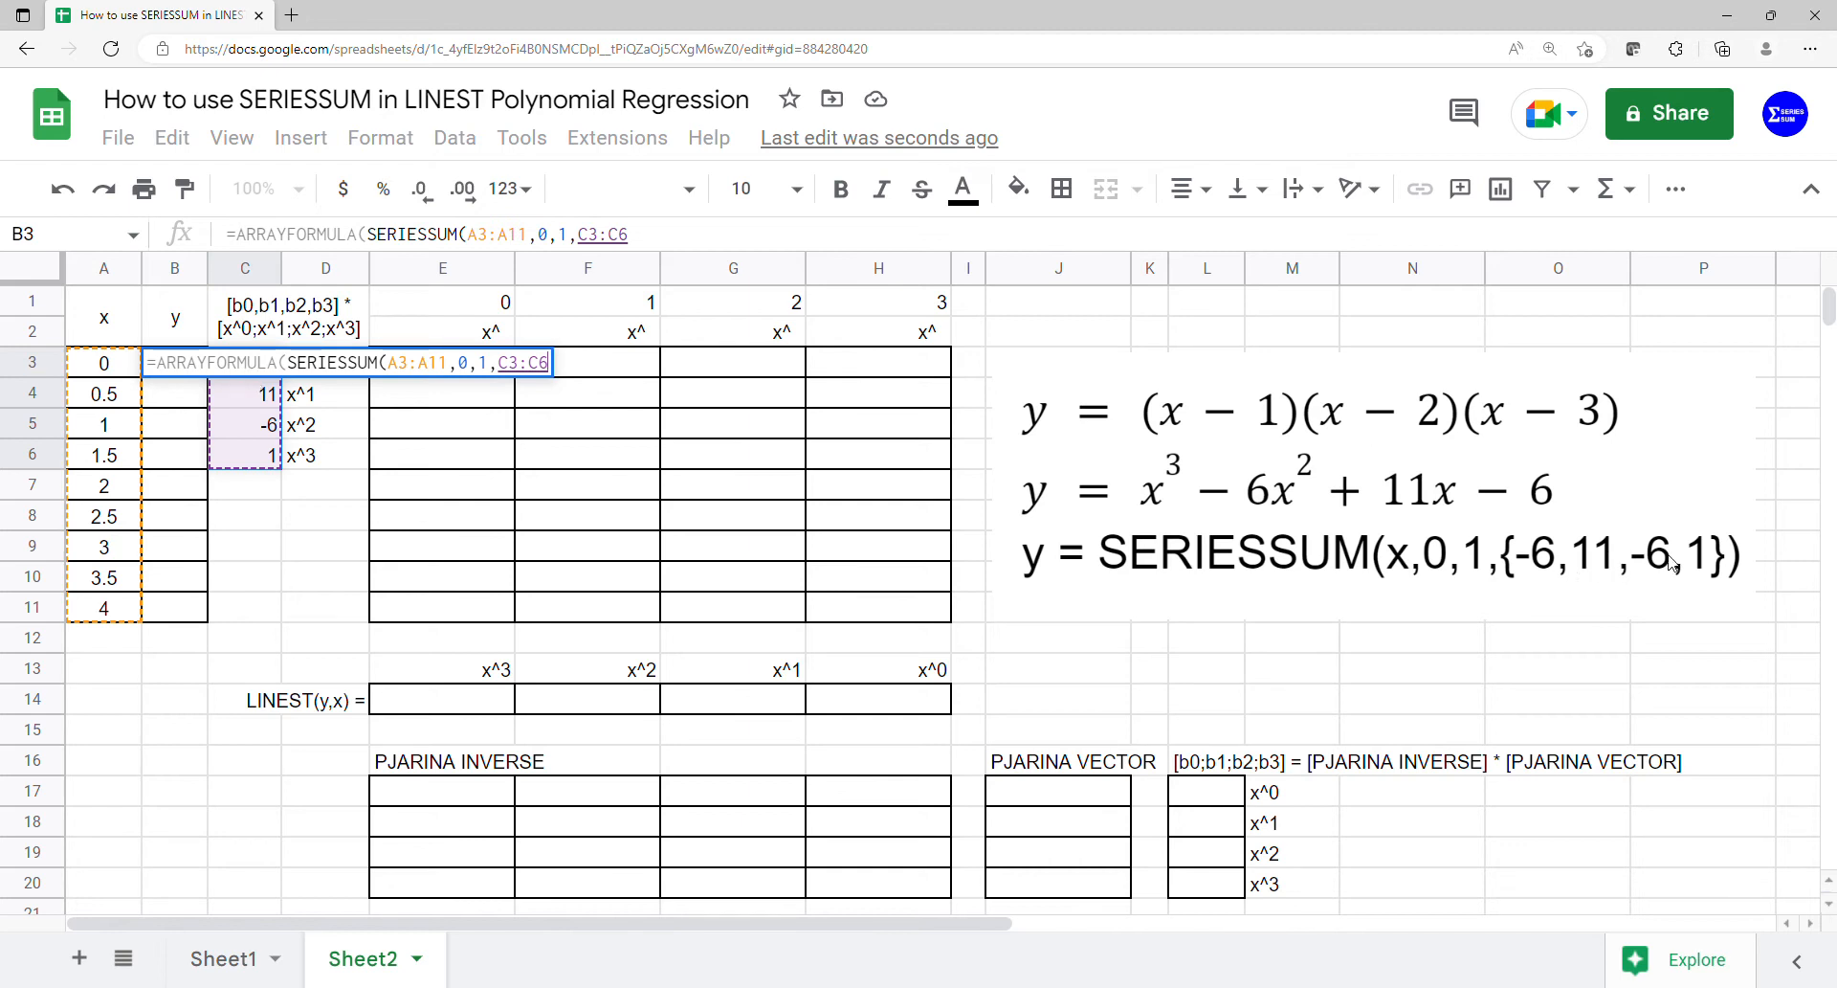
key("Return")
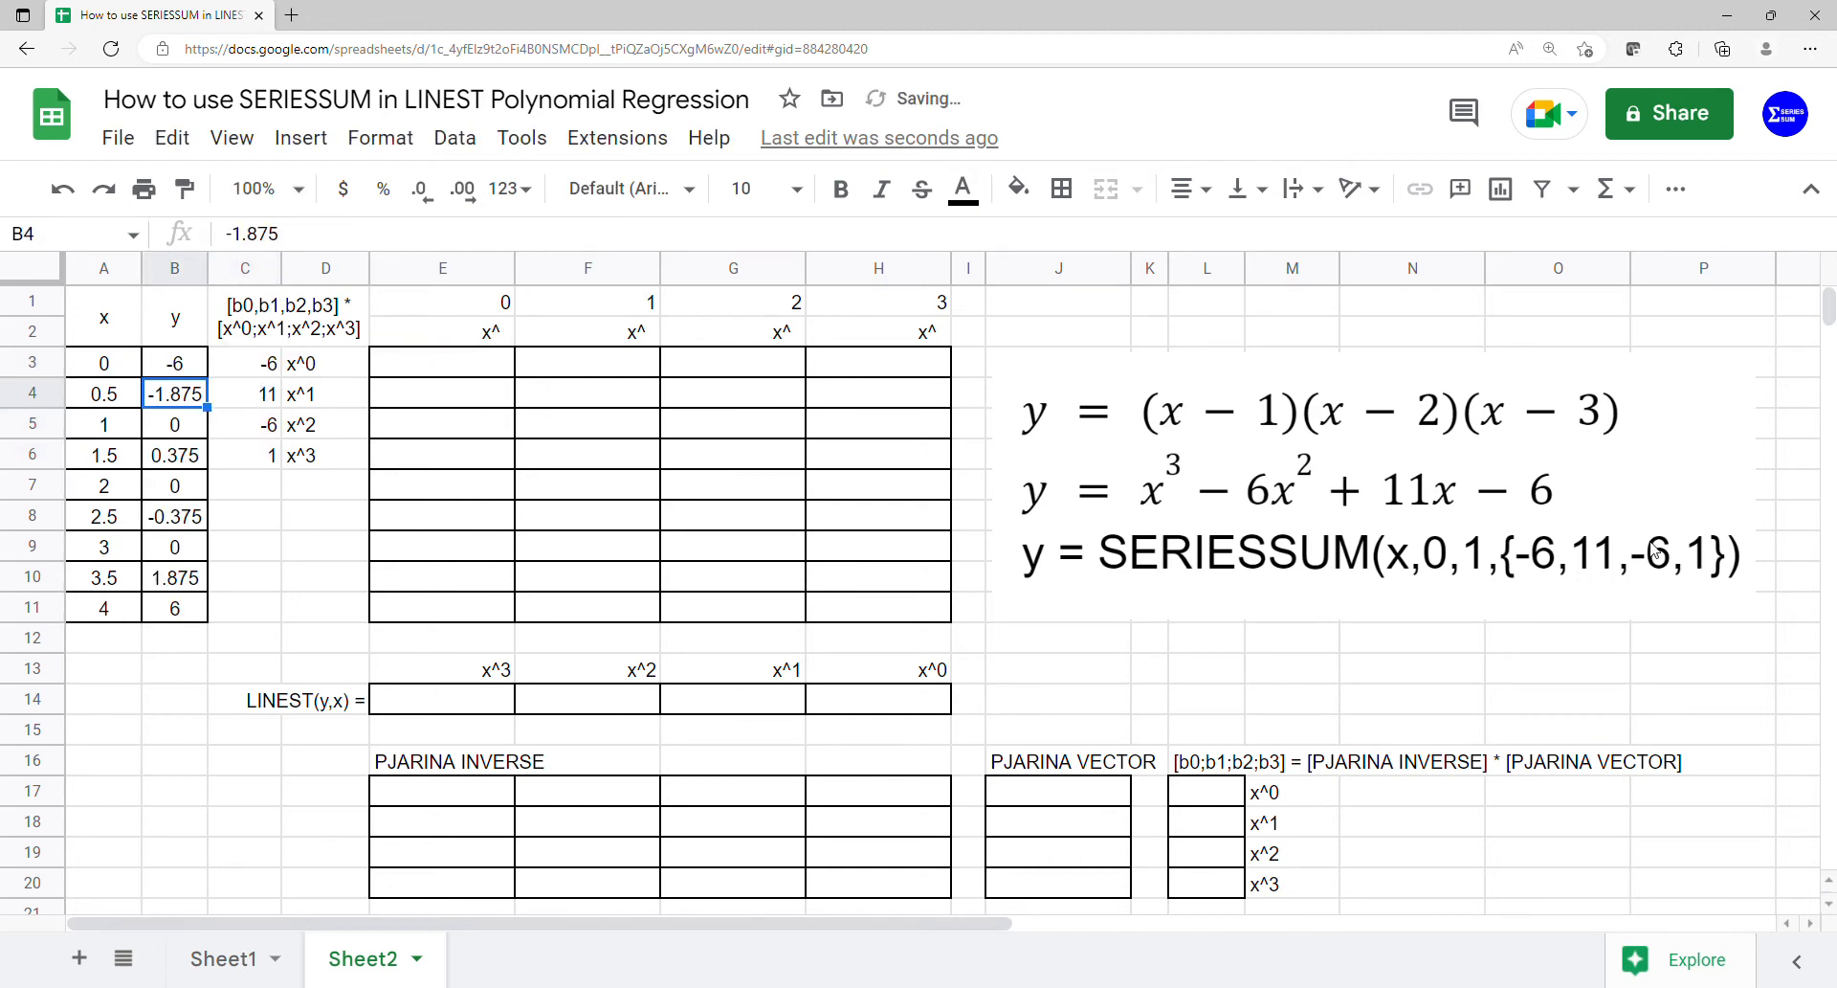
- Insert a chart from the x and y data in A1:B11 and make it a scatter chart
left_click_drag(134, 319, 175, 613)
left_click(299, 140)
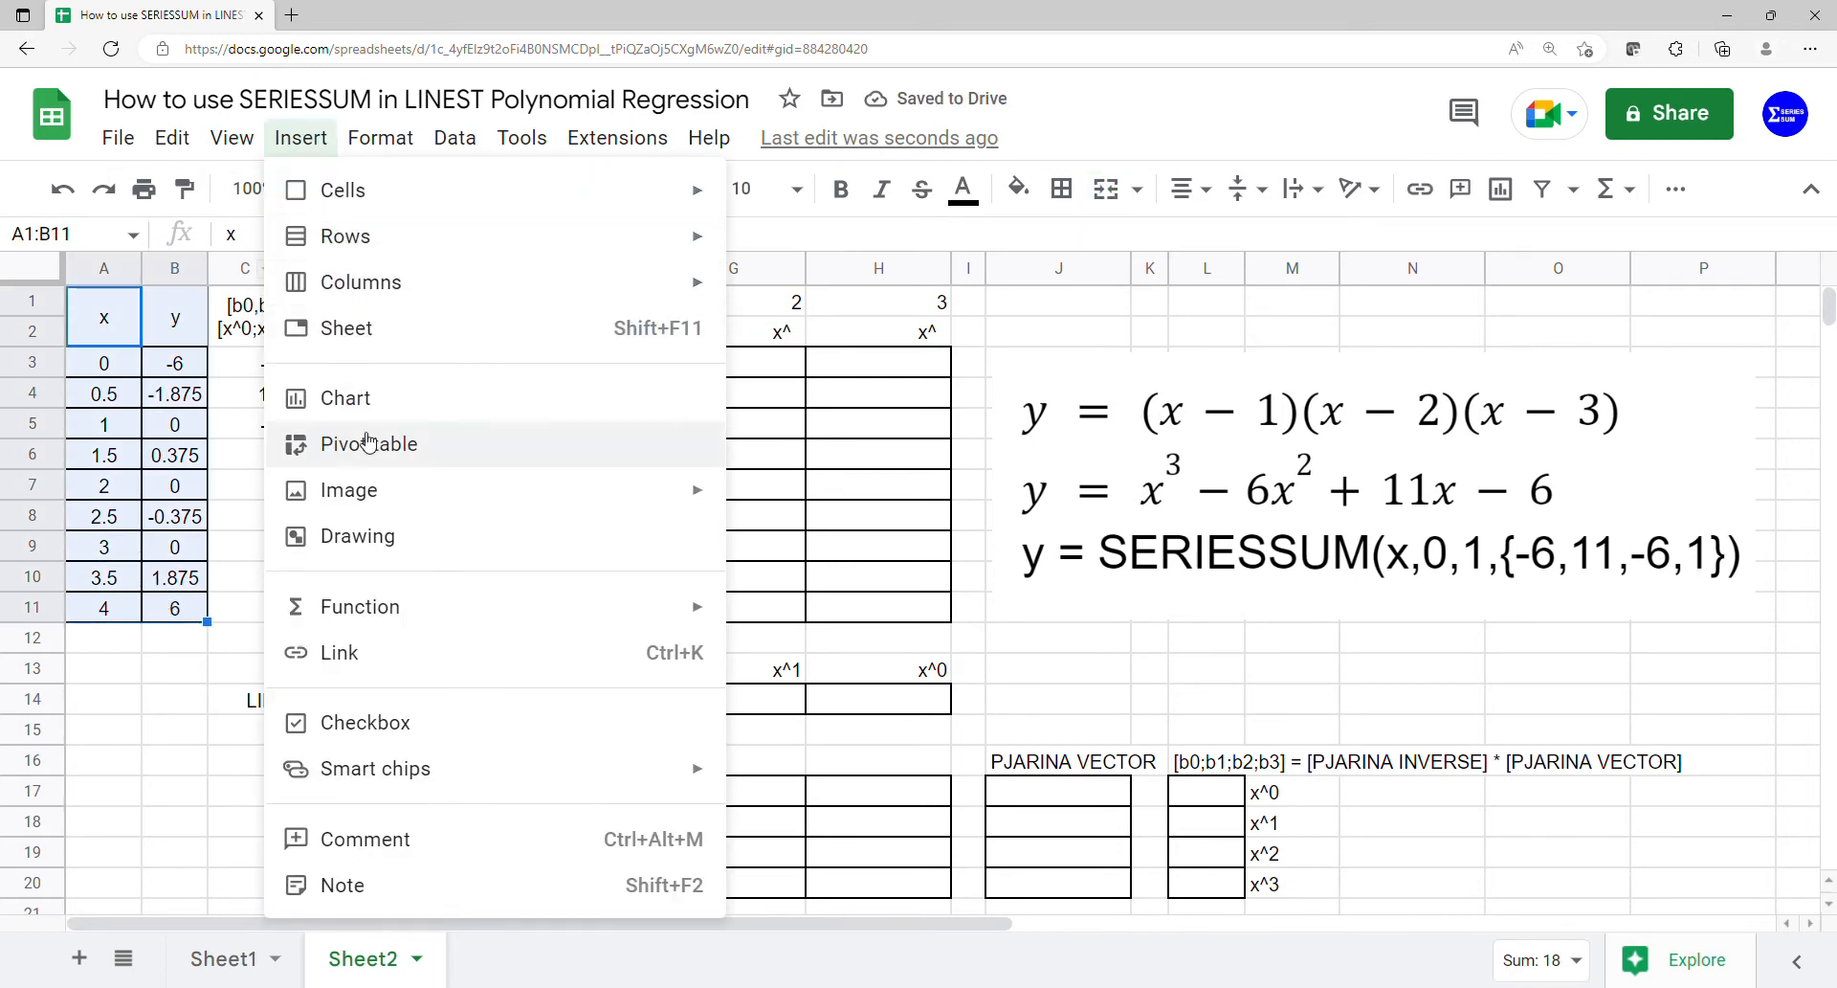
left_click(372, 400)
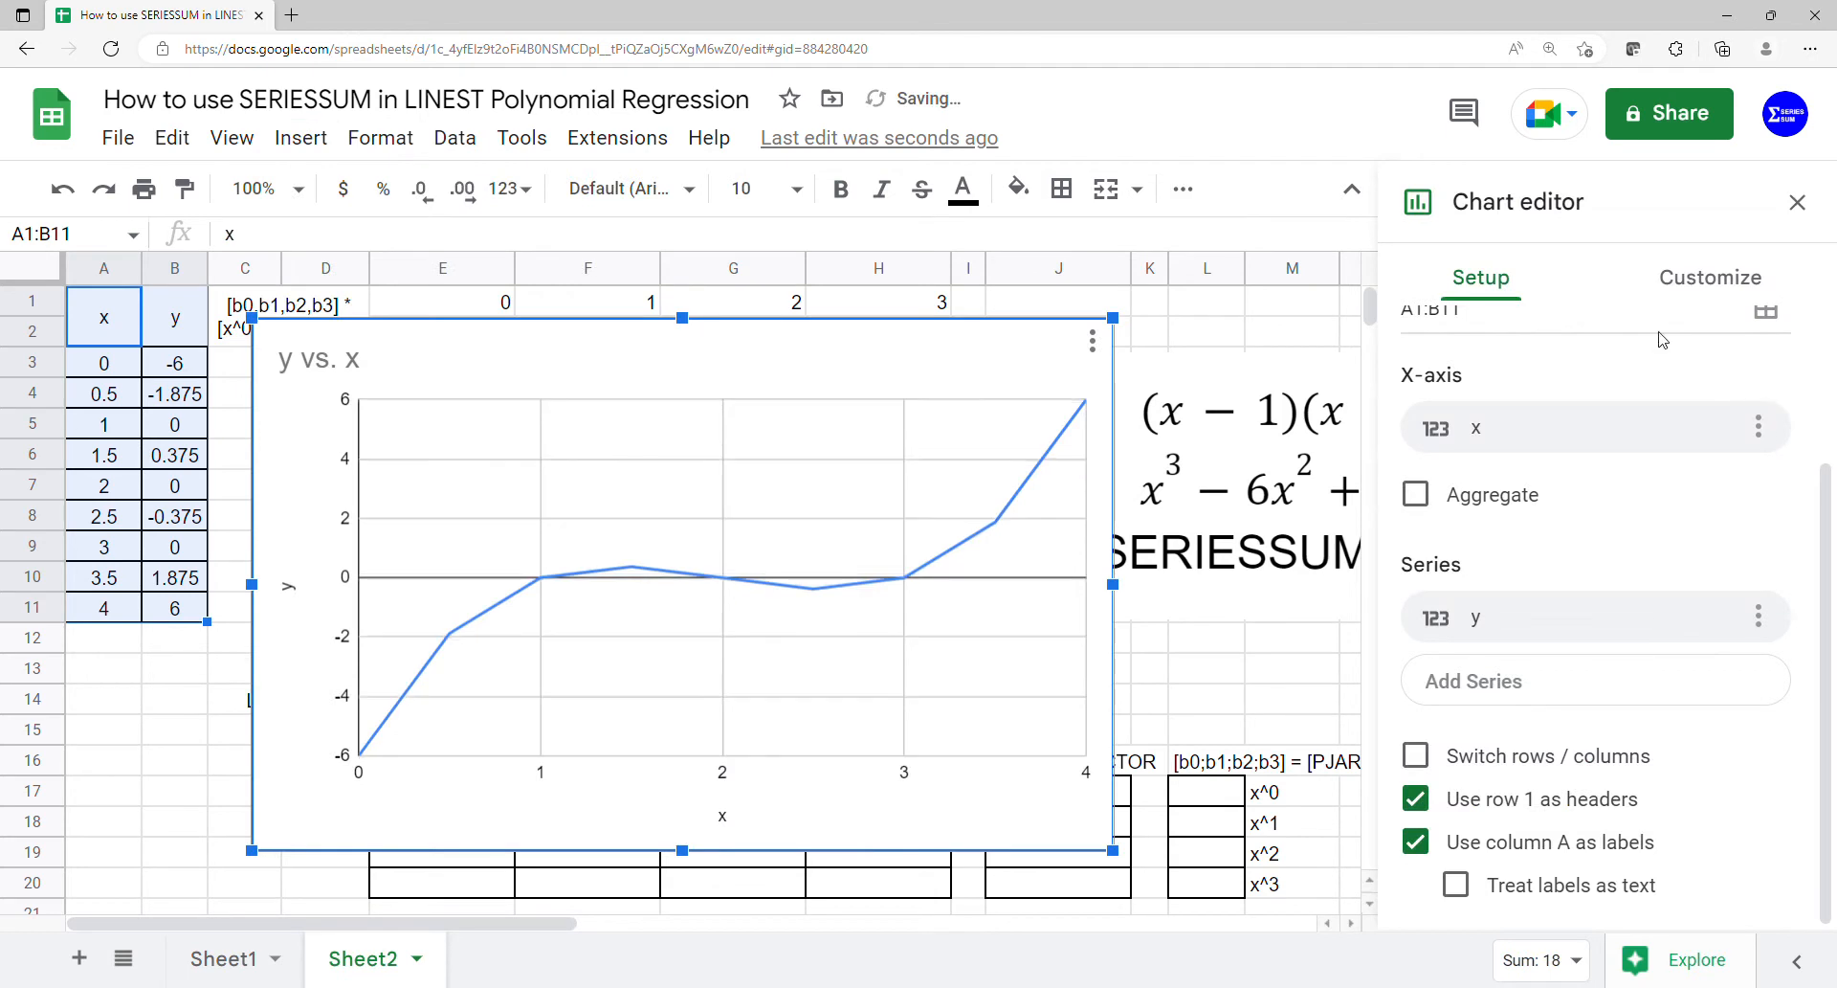
left_click(1627, 406)
scroll(1619, 814, "down", 5)
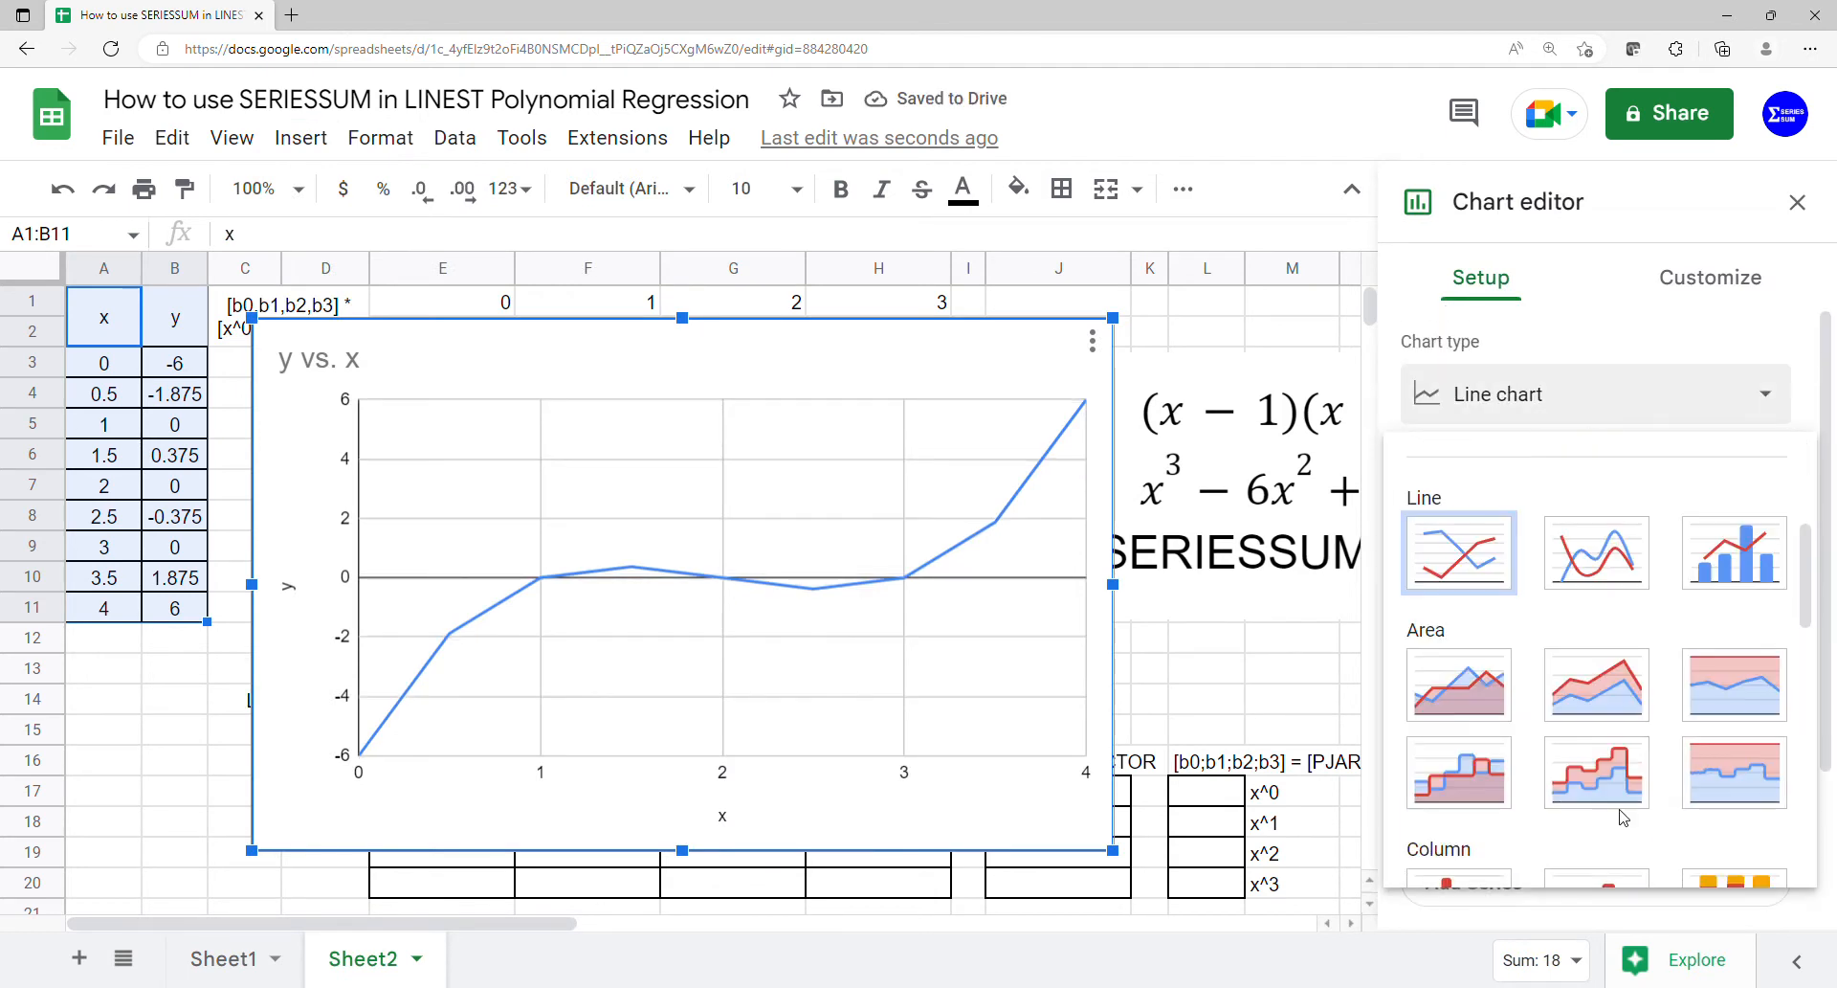
scroll(1620, 814, "down", 3)
left_click(1459, 818)
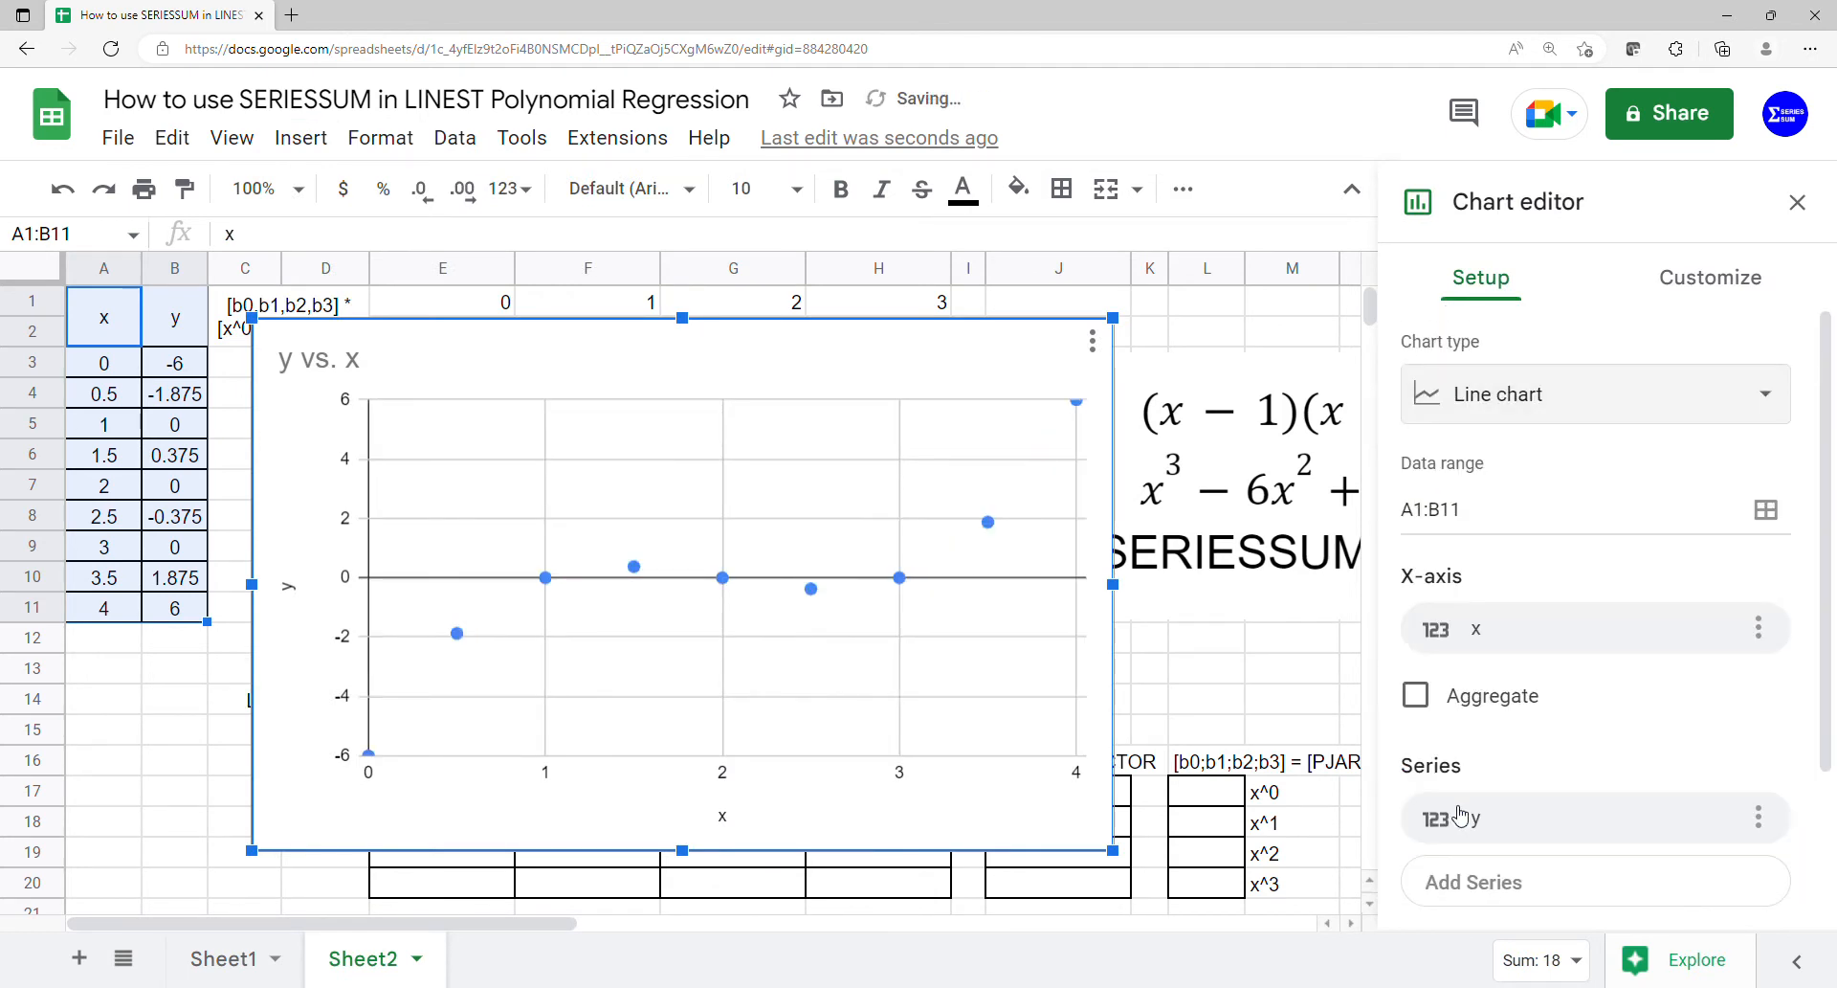
- Add a polynomial trendline of degree 3 to the chart's y series
scroll(1551, 715, "down", 1)
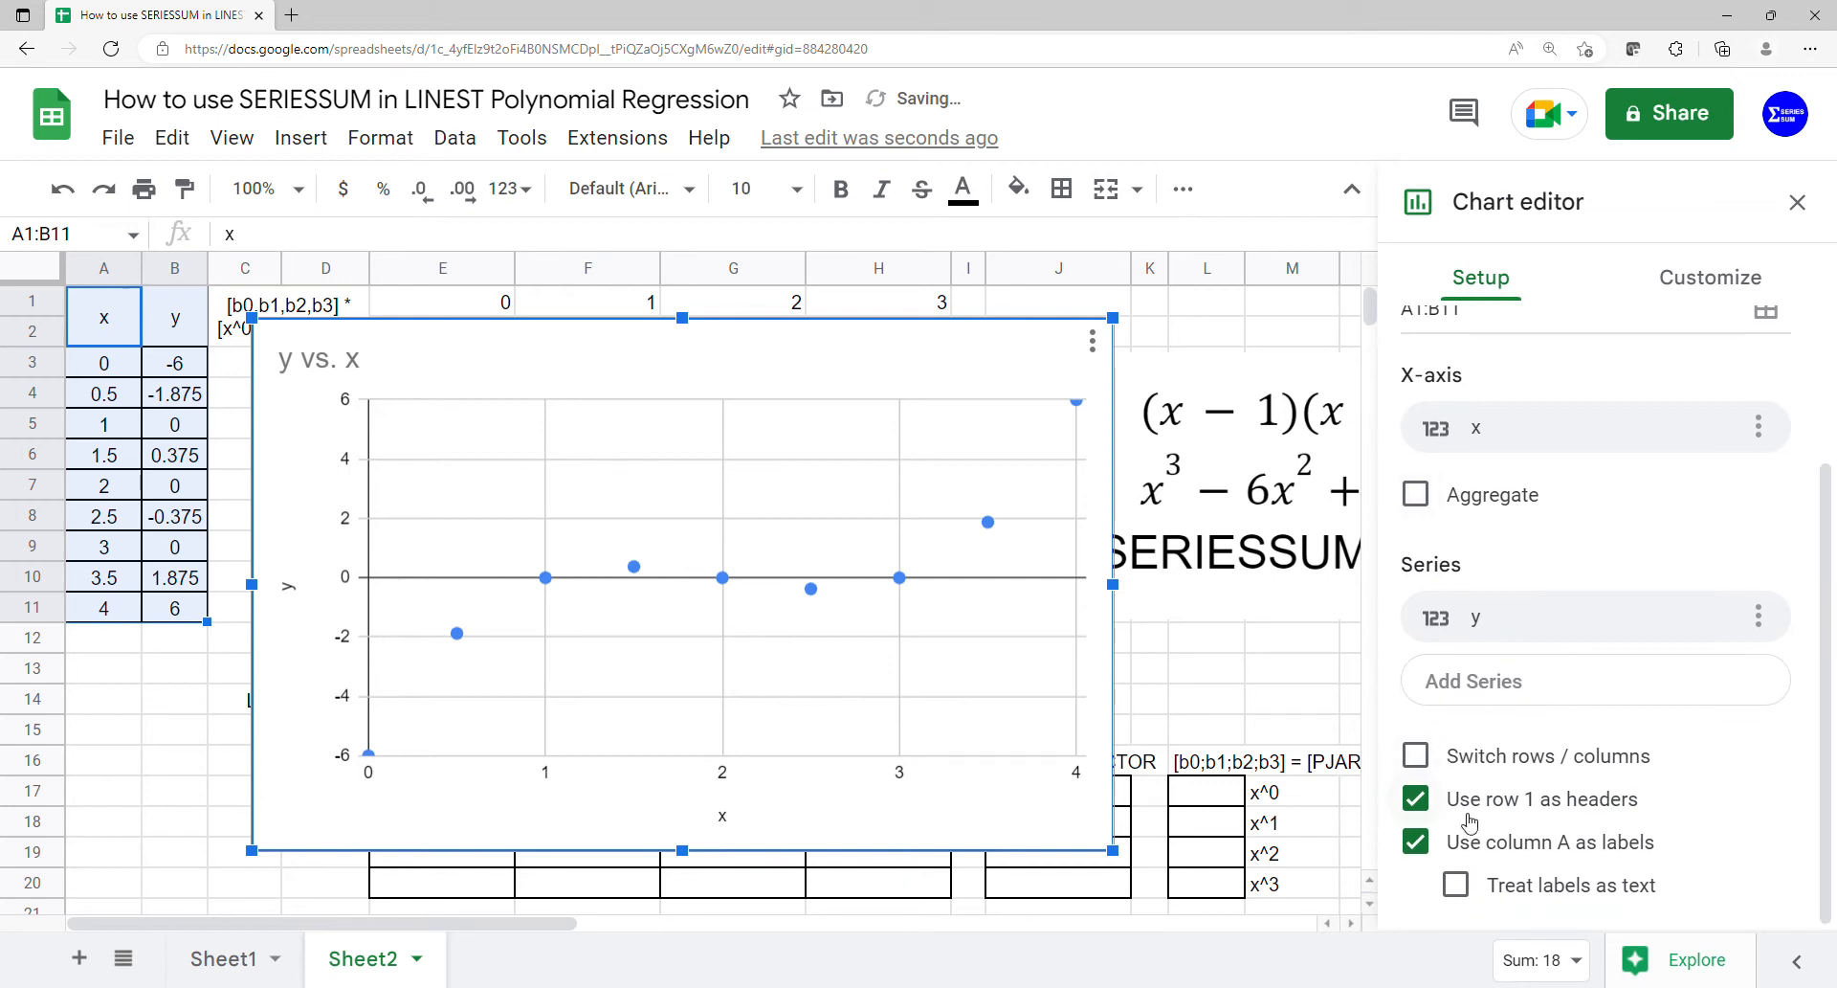
left_click(1684, 277)
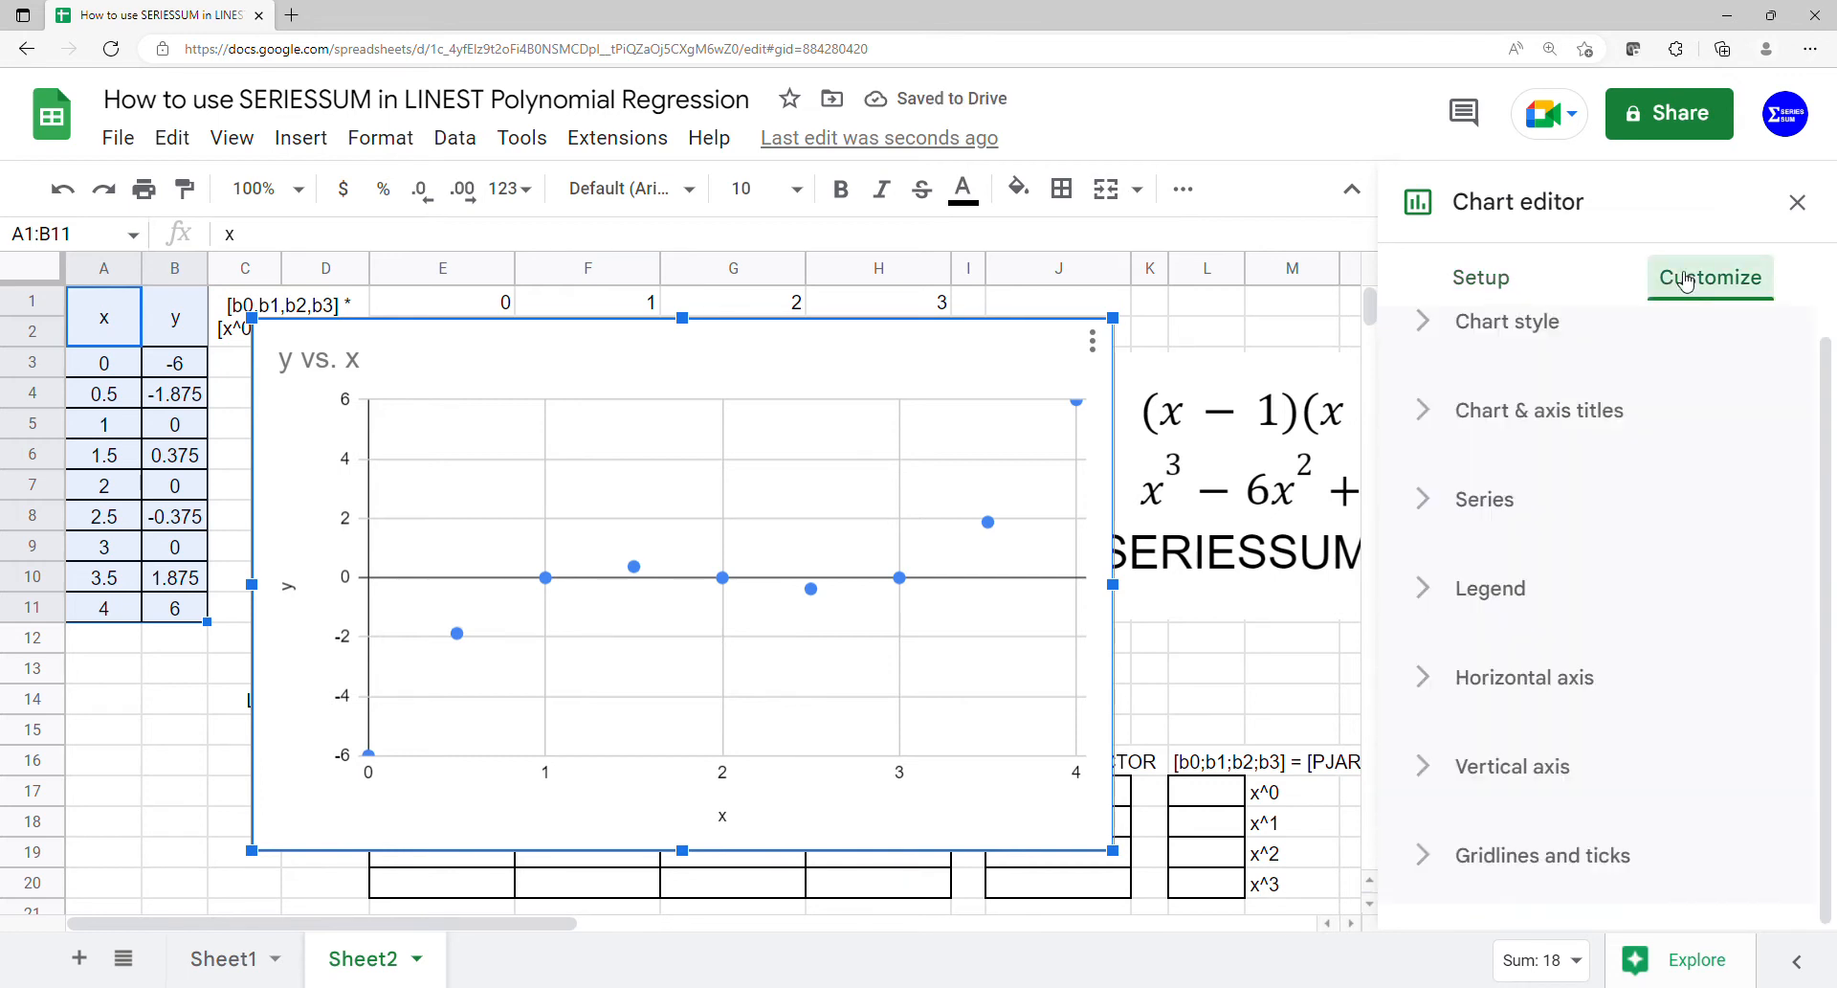
left_click(1482, 515)
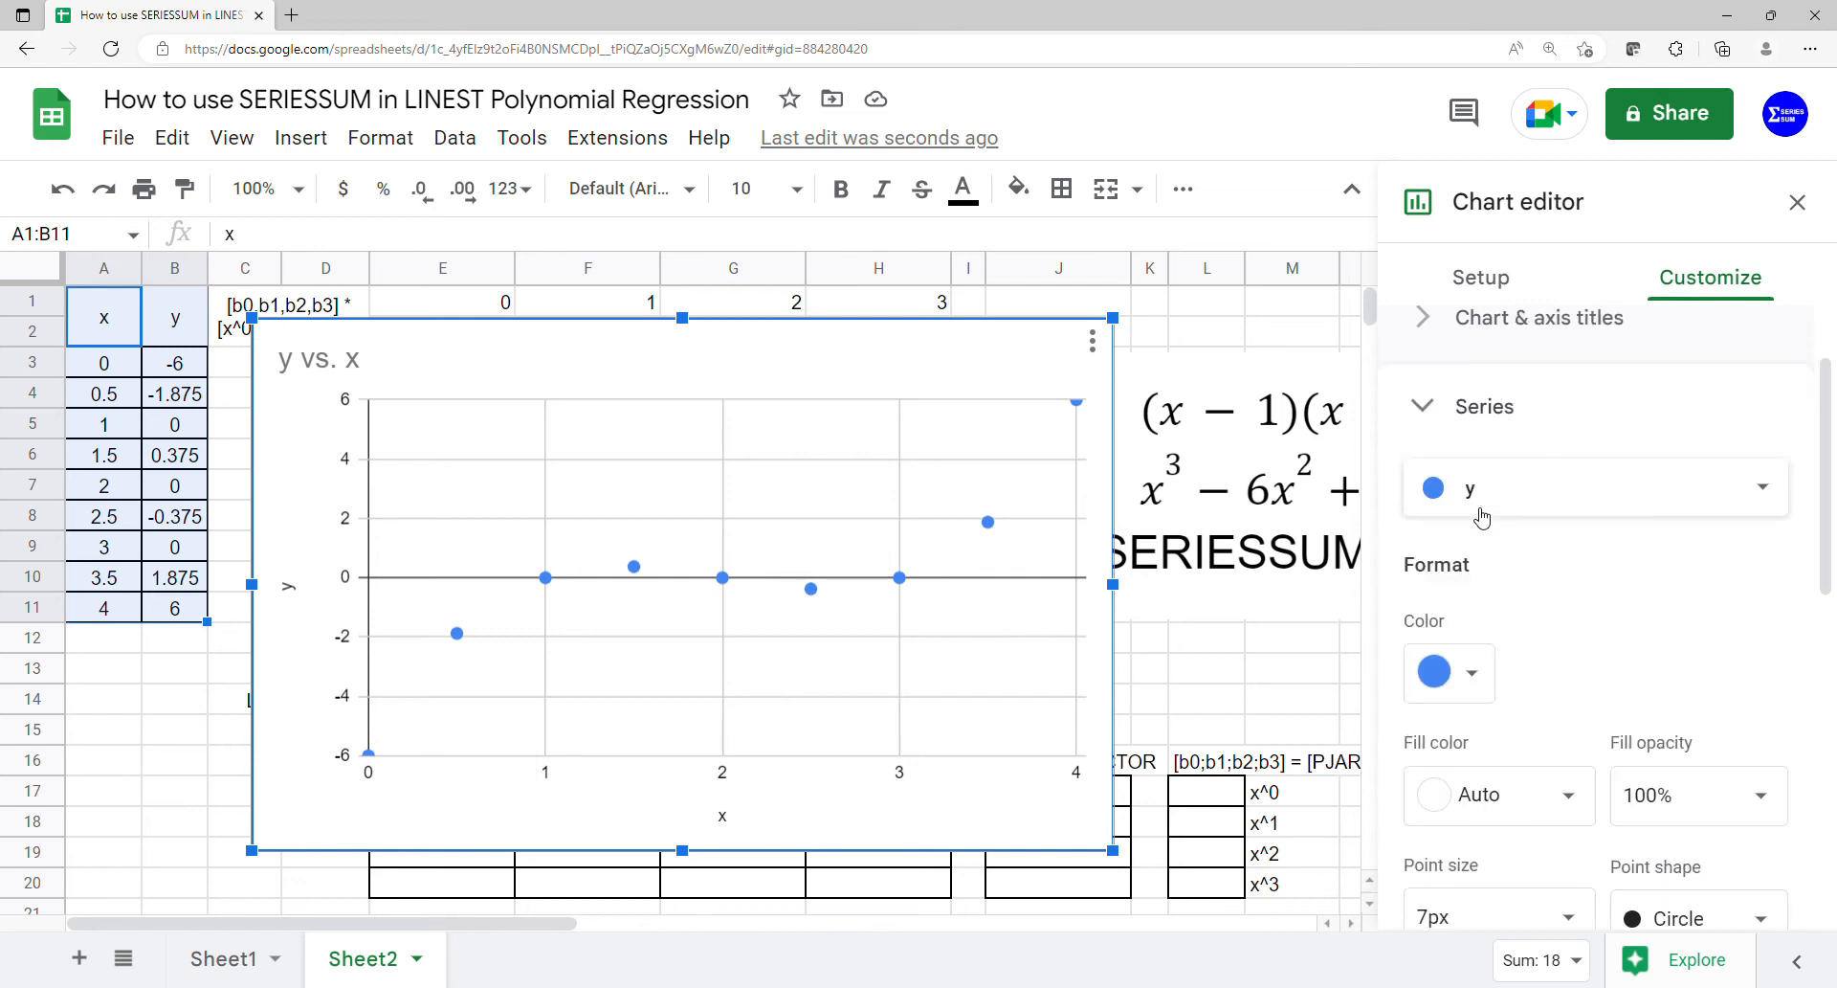
scroll(1478, 574, "down", 4)
left_click(1467, 670)
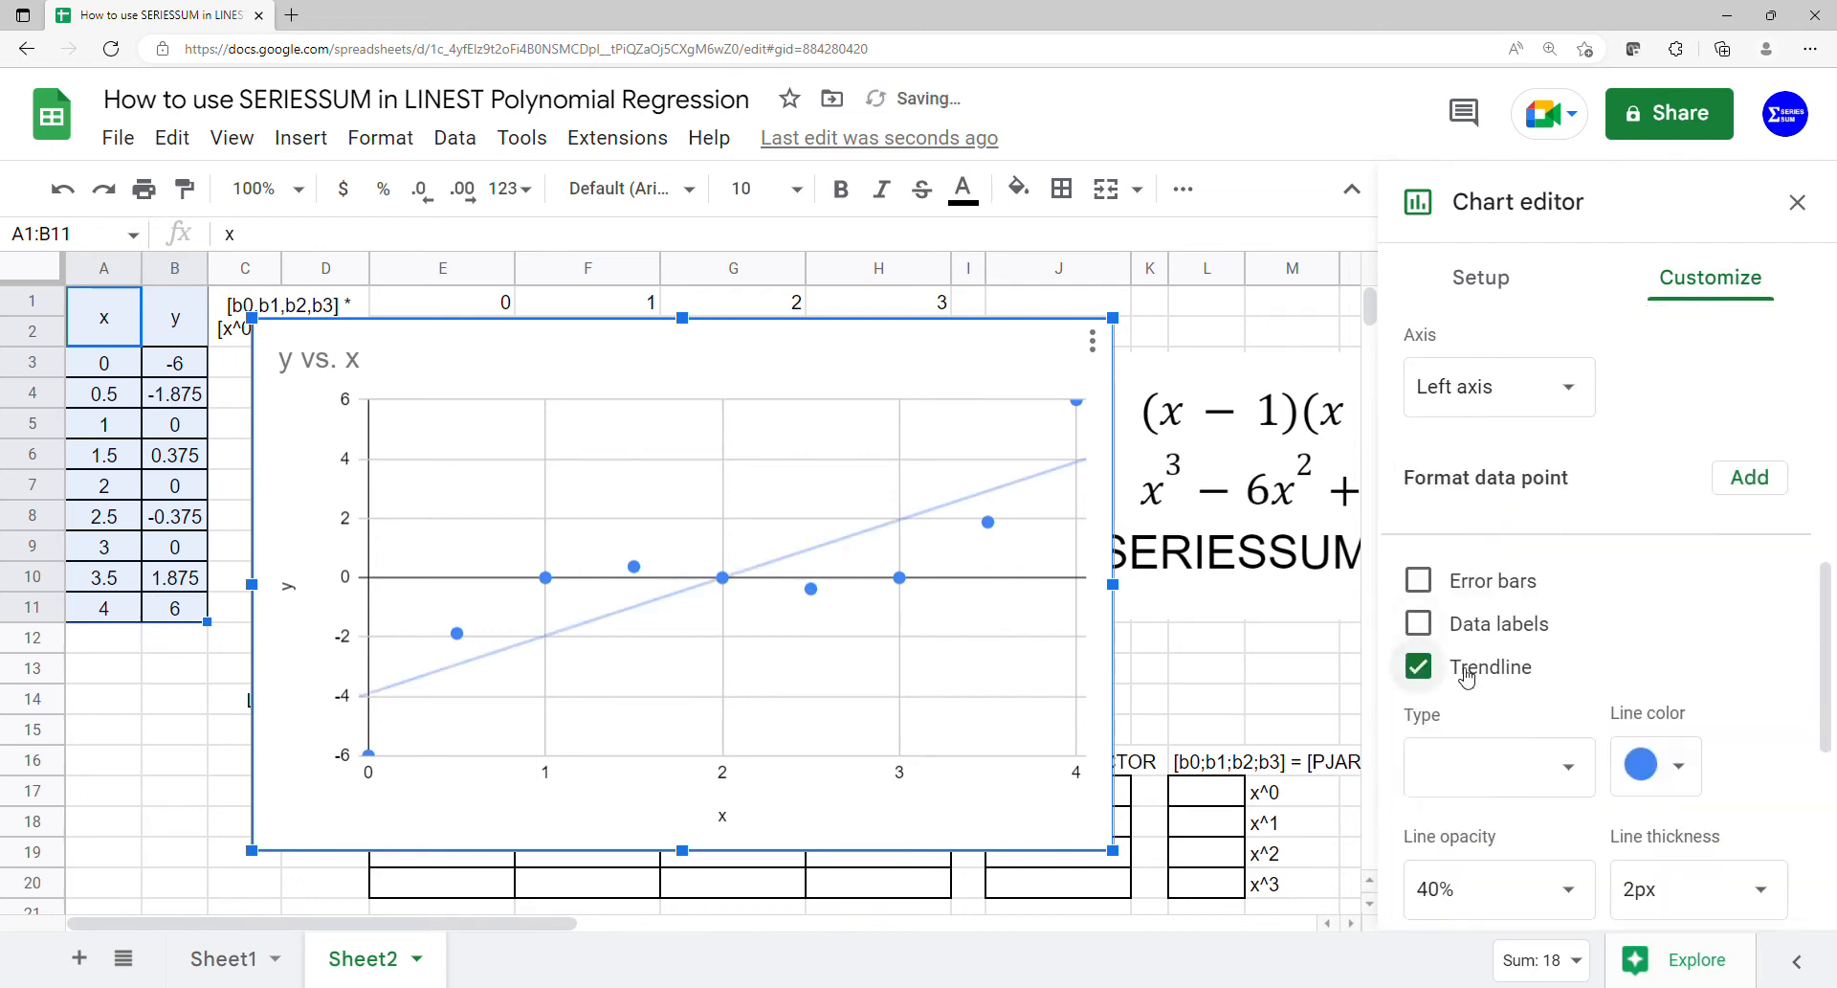
scroll(1467, 675, "down", 3)
left_click(1548, 488)
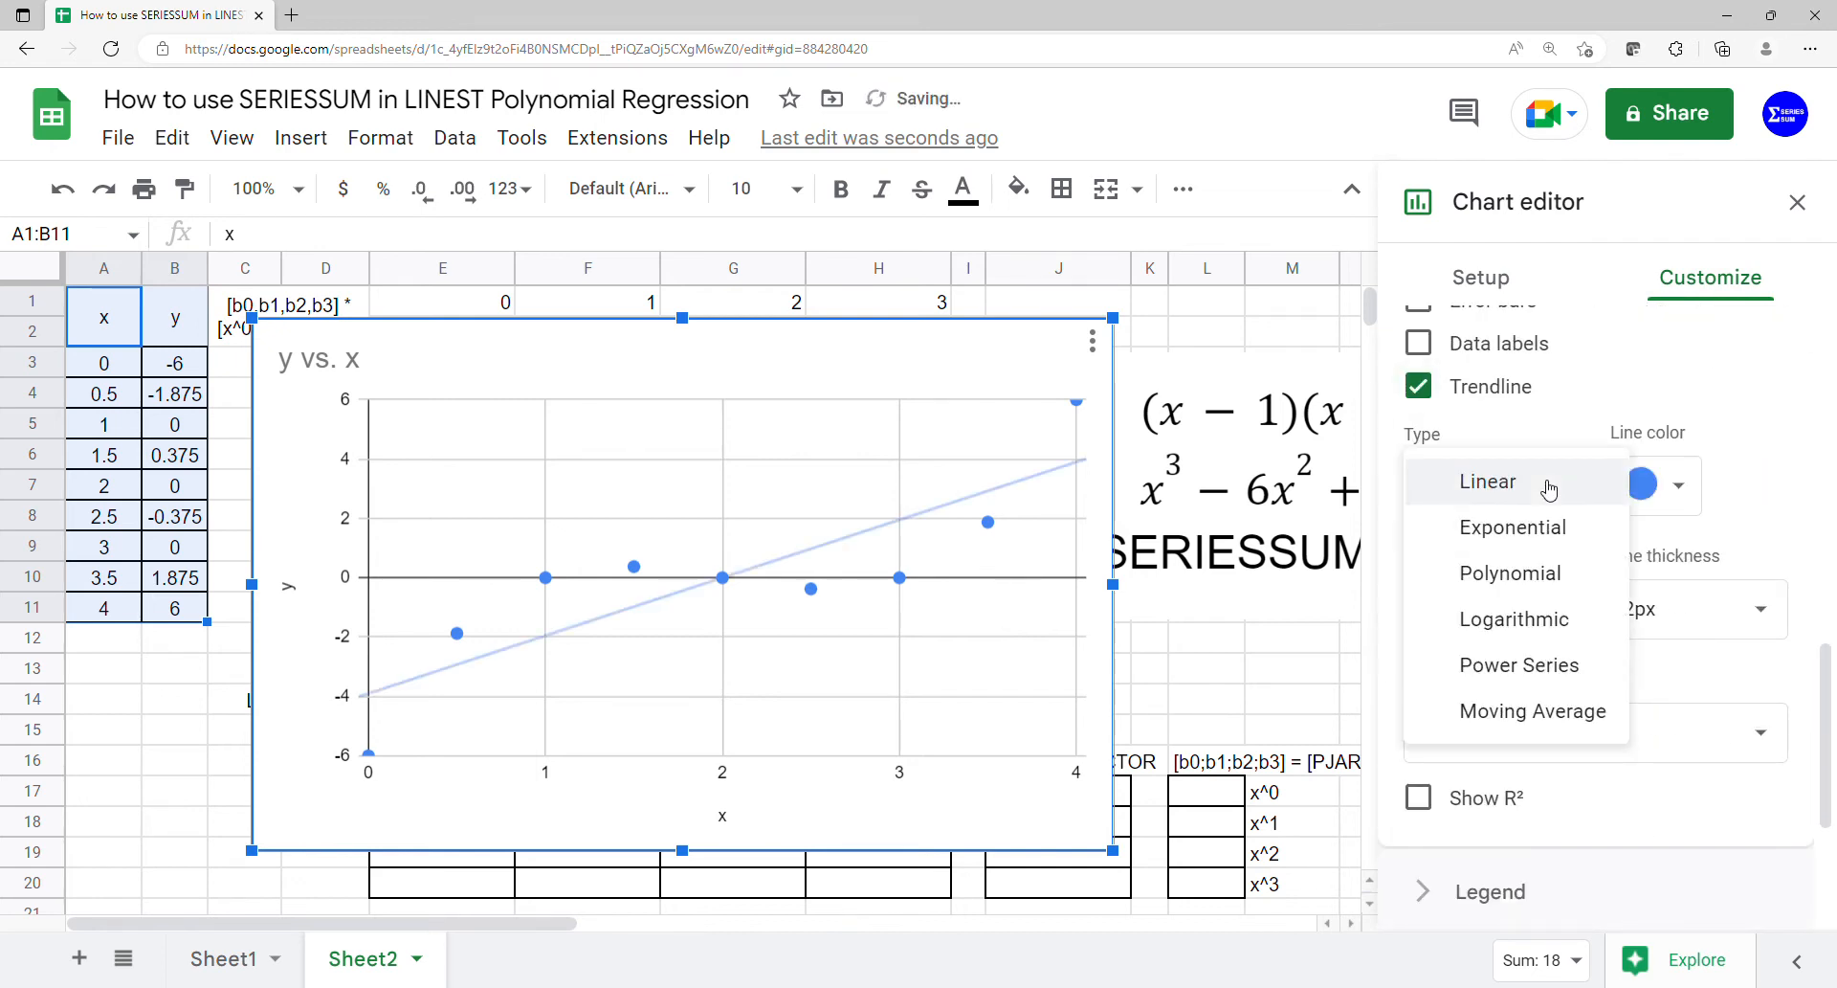
left_click(1516, 570)
scroll(1509, 574, "down", 1)
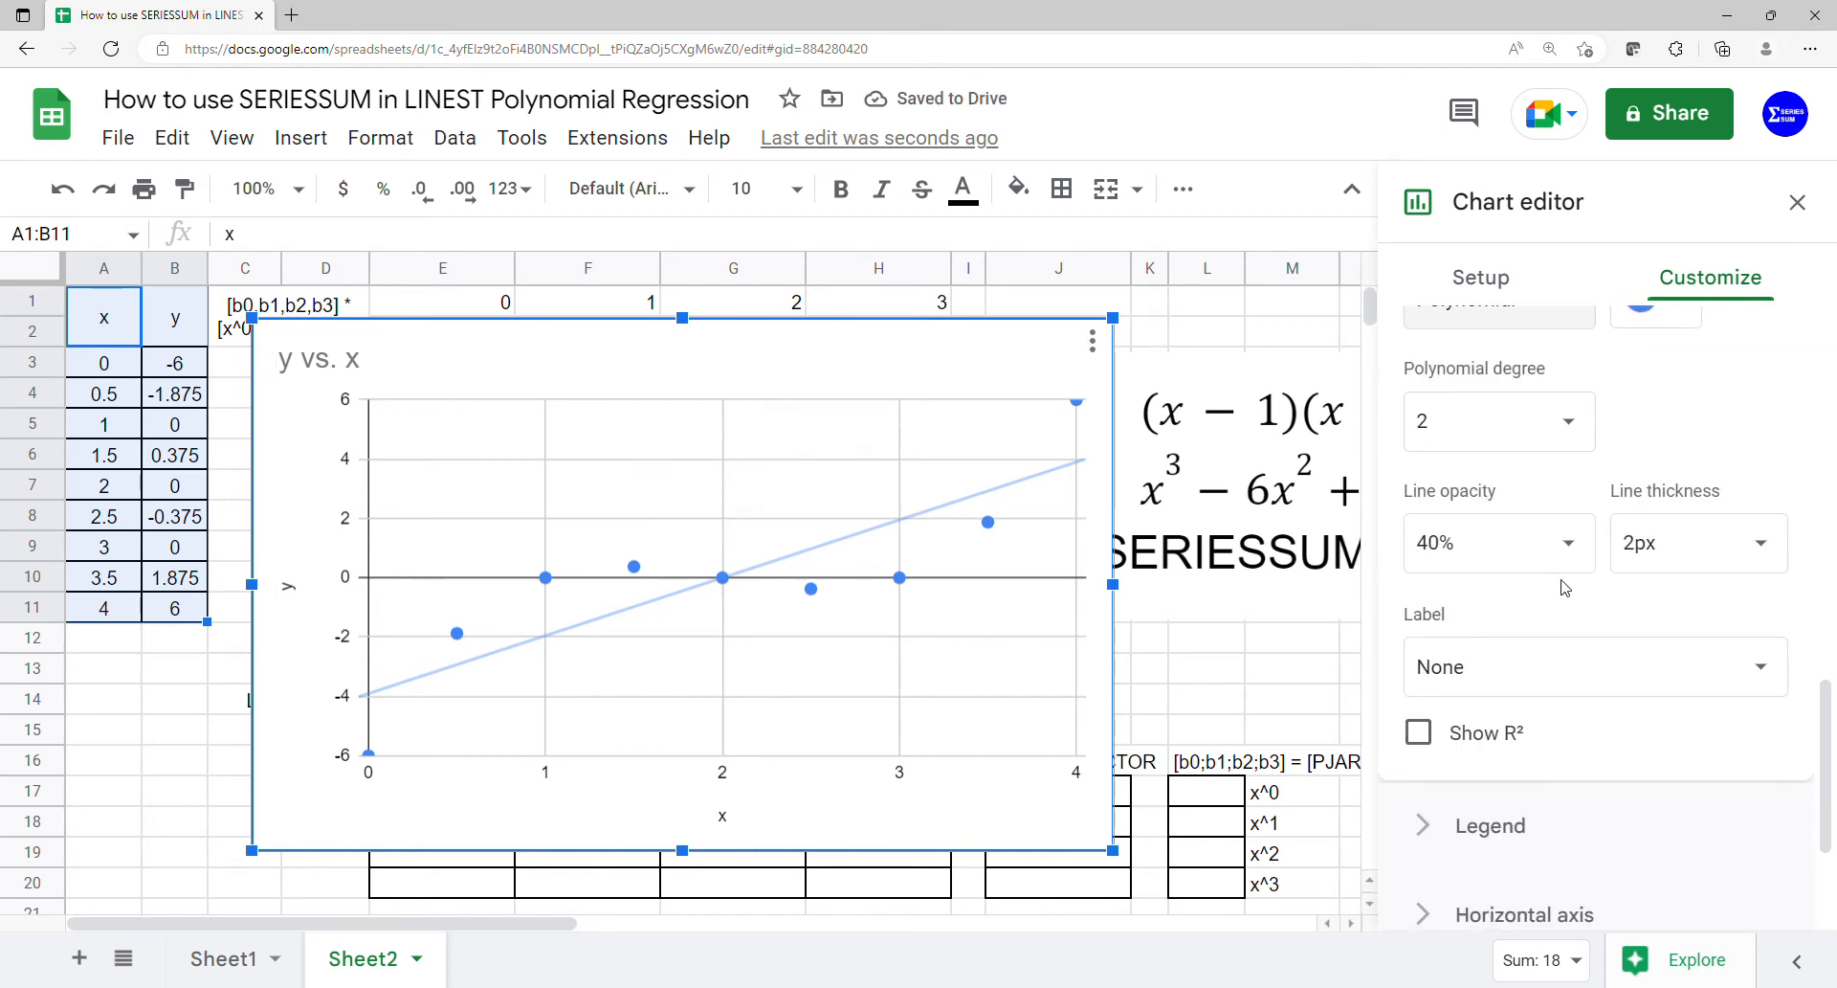
left_click(1564, 442)
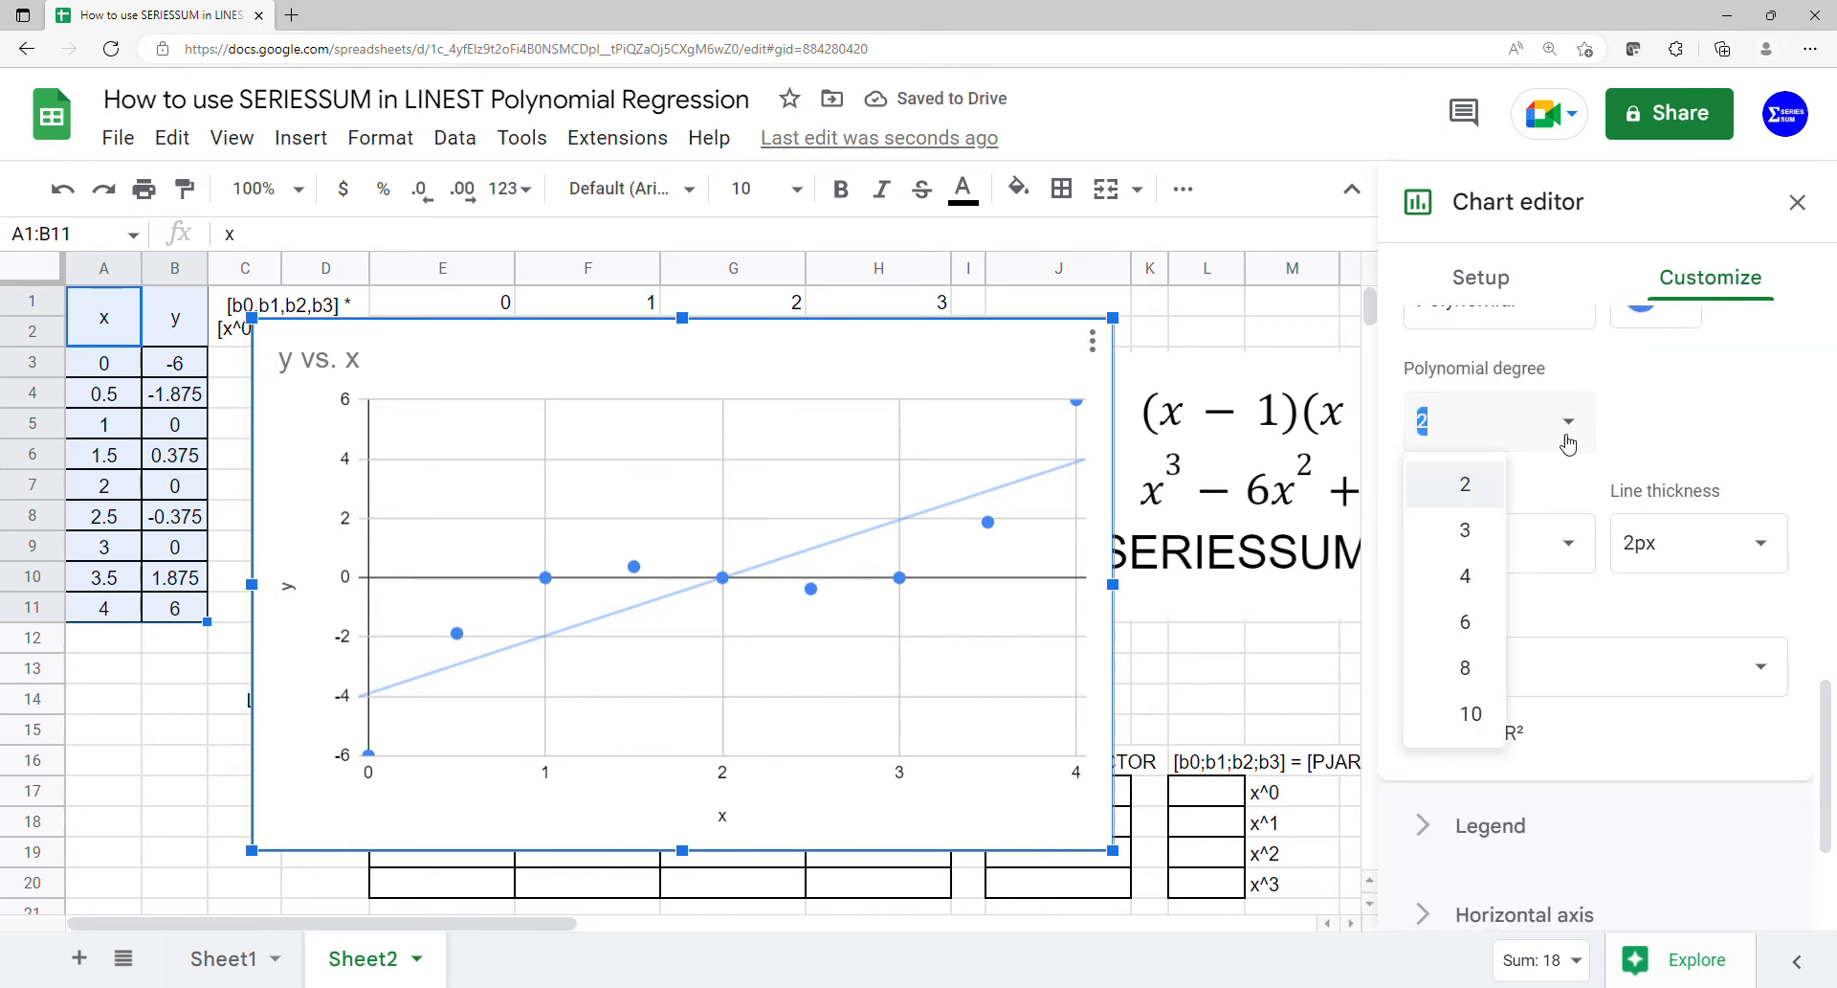
left_click(1485, 524)
- Label the trendline with its equation and set the chart's legend position to Bottom
left_click(1507, 677)
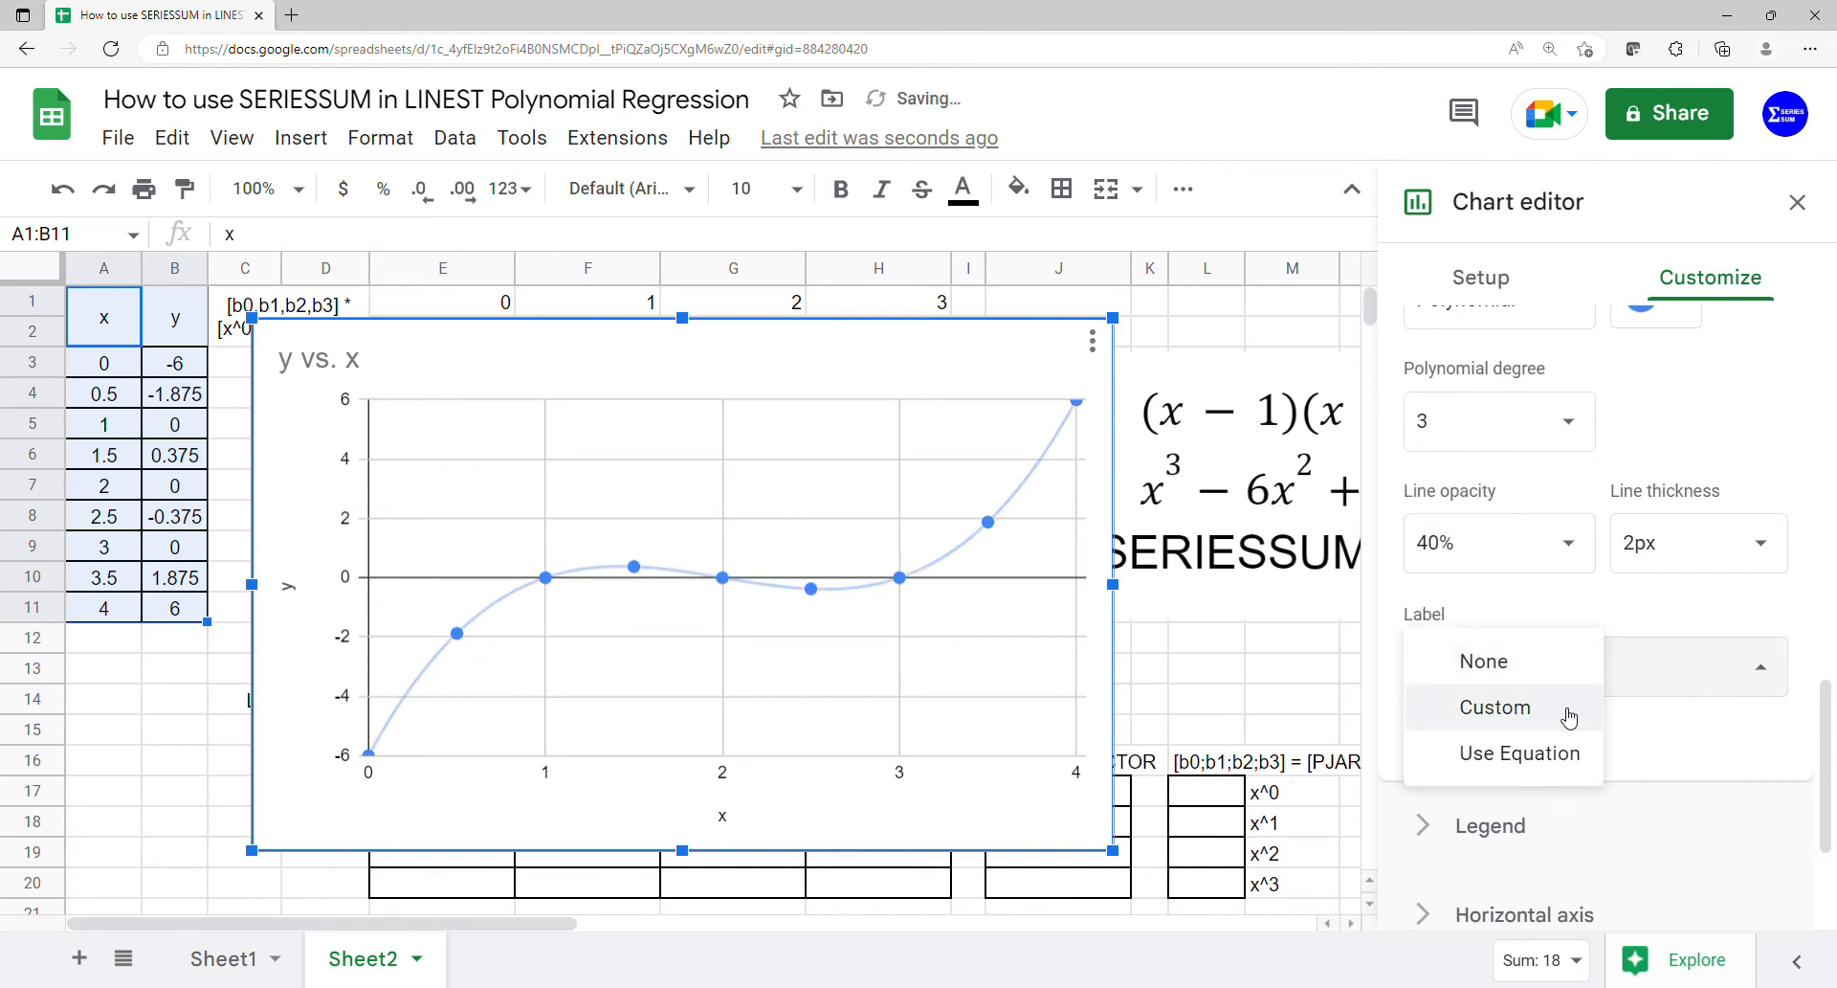
left_click(1555, 755)
left_click(1525, 823)
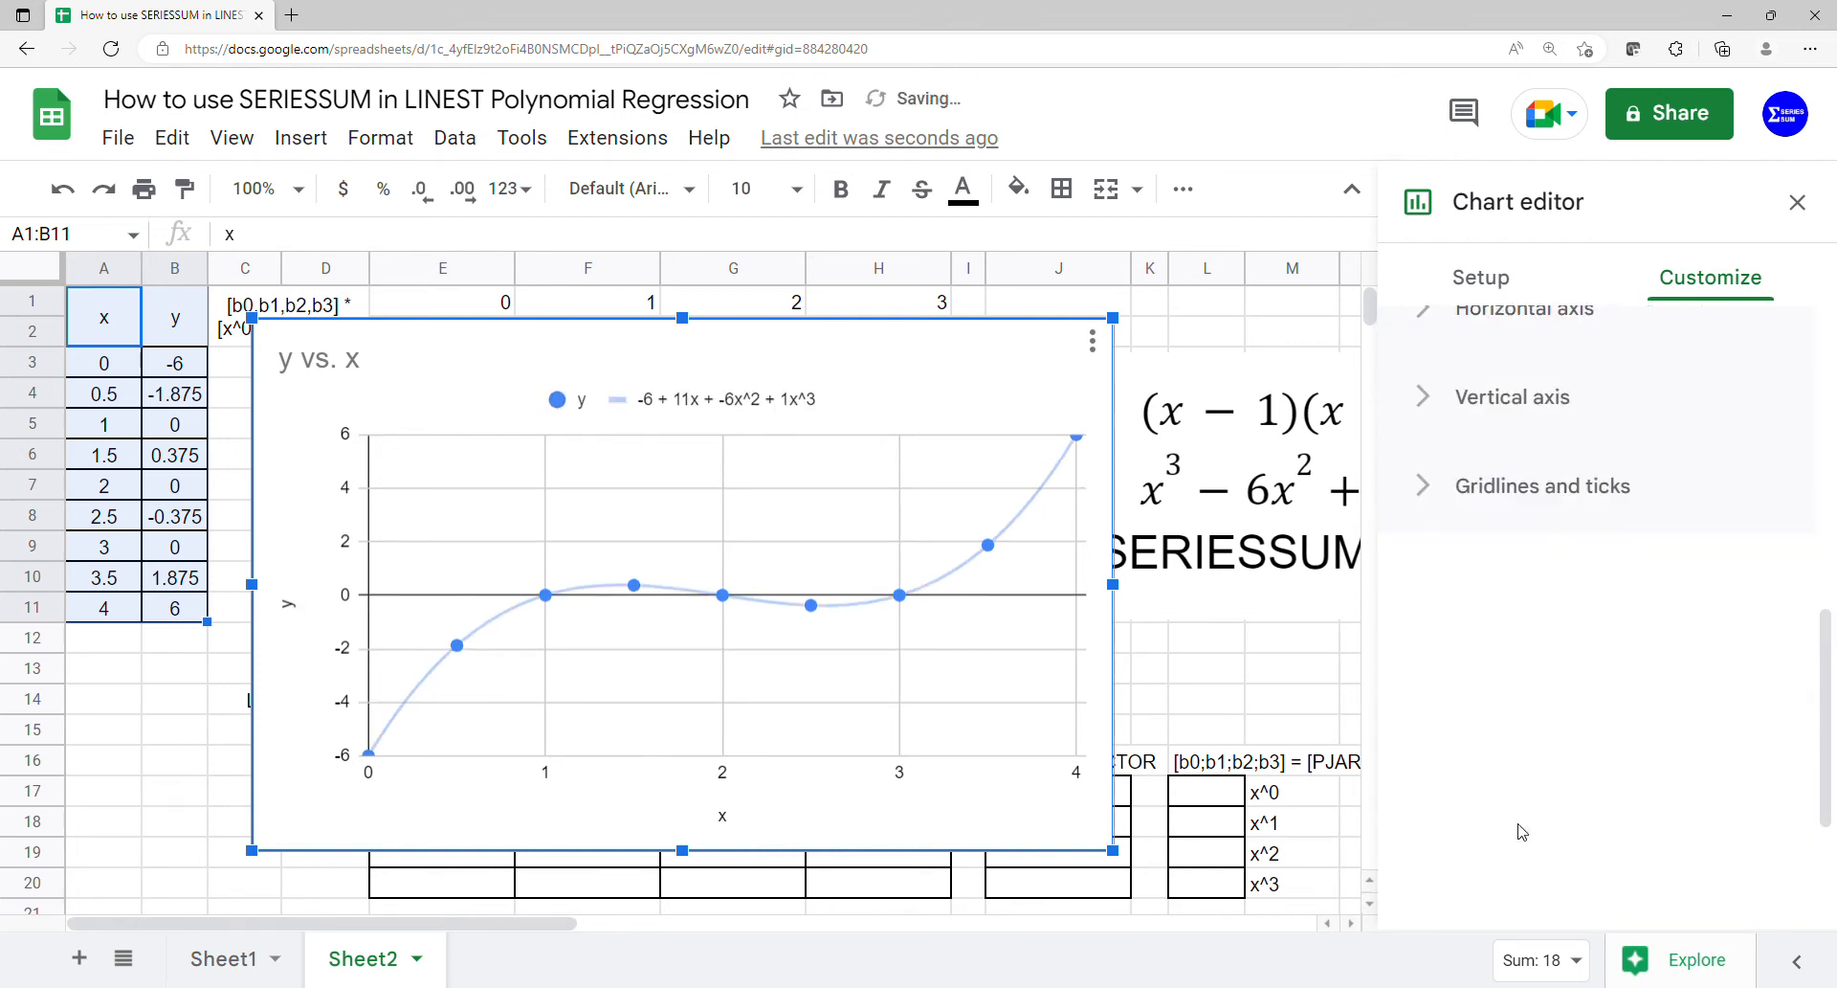
left_click(1541, 413)
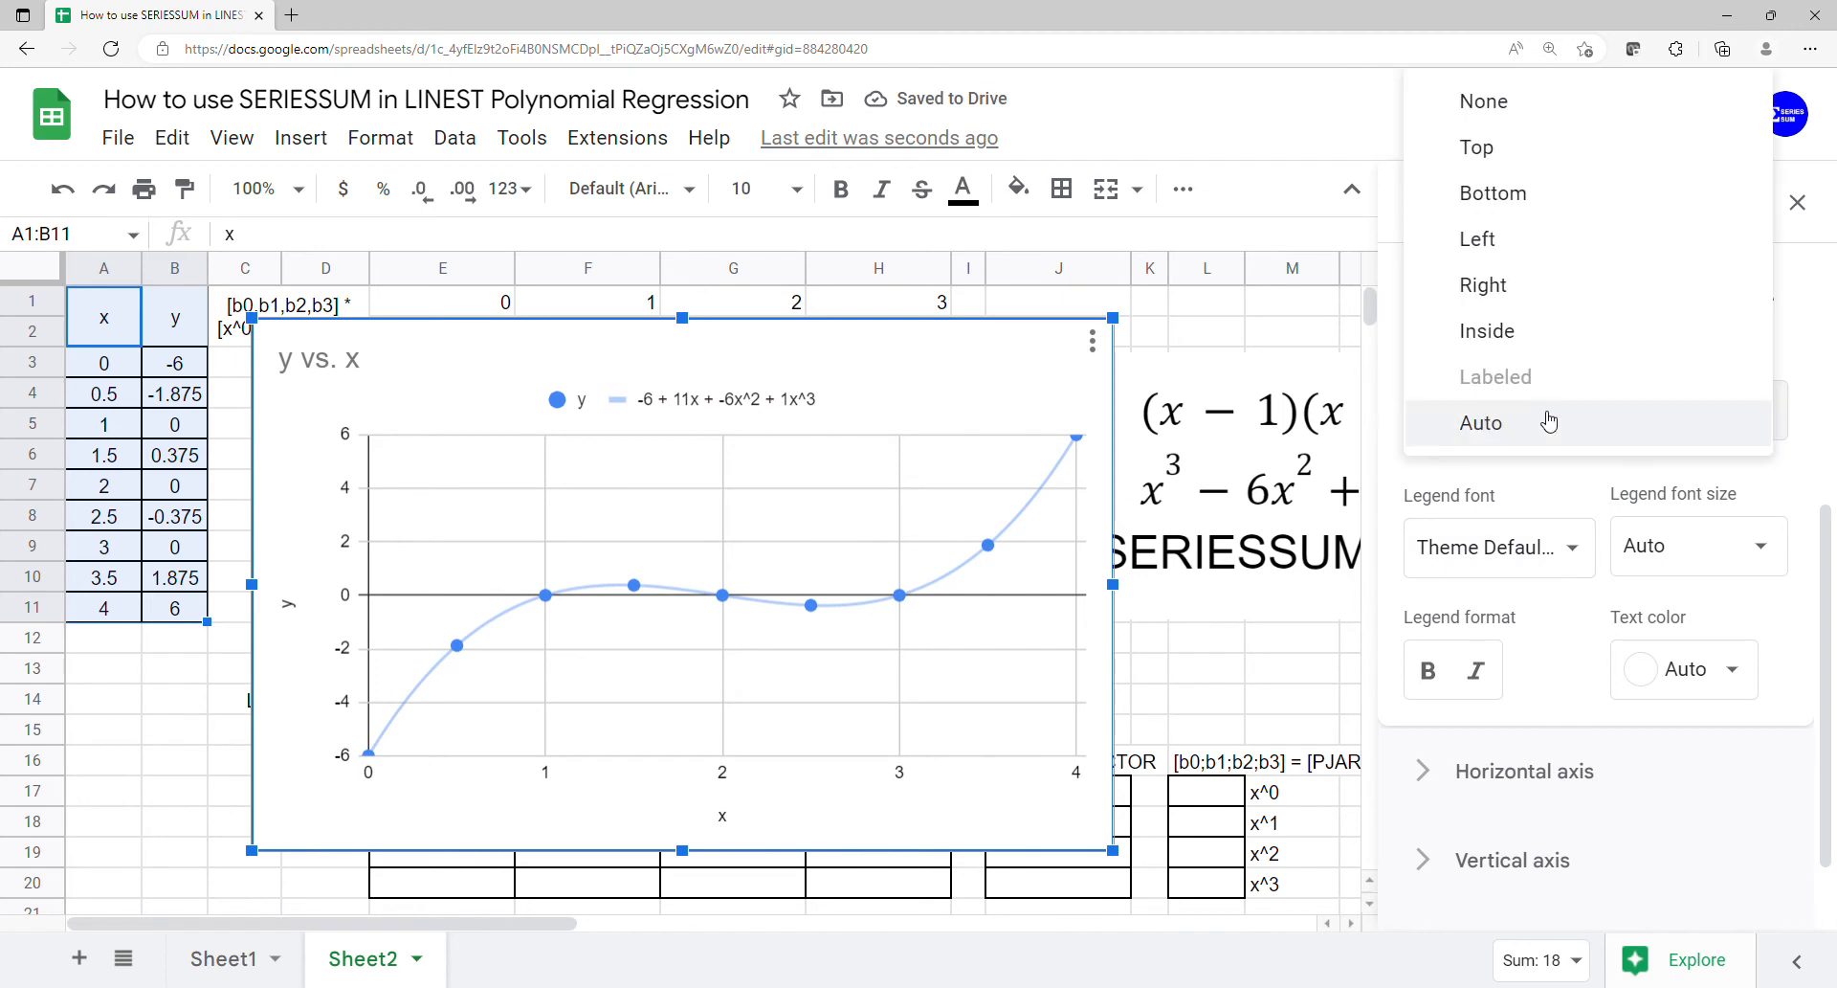
left_click(1495, 194)
- Remove the chart title and close the chart editor
double_click(317, 368)
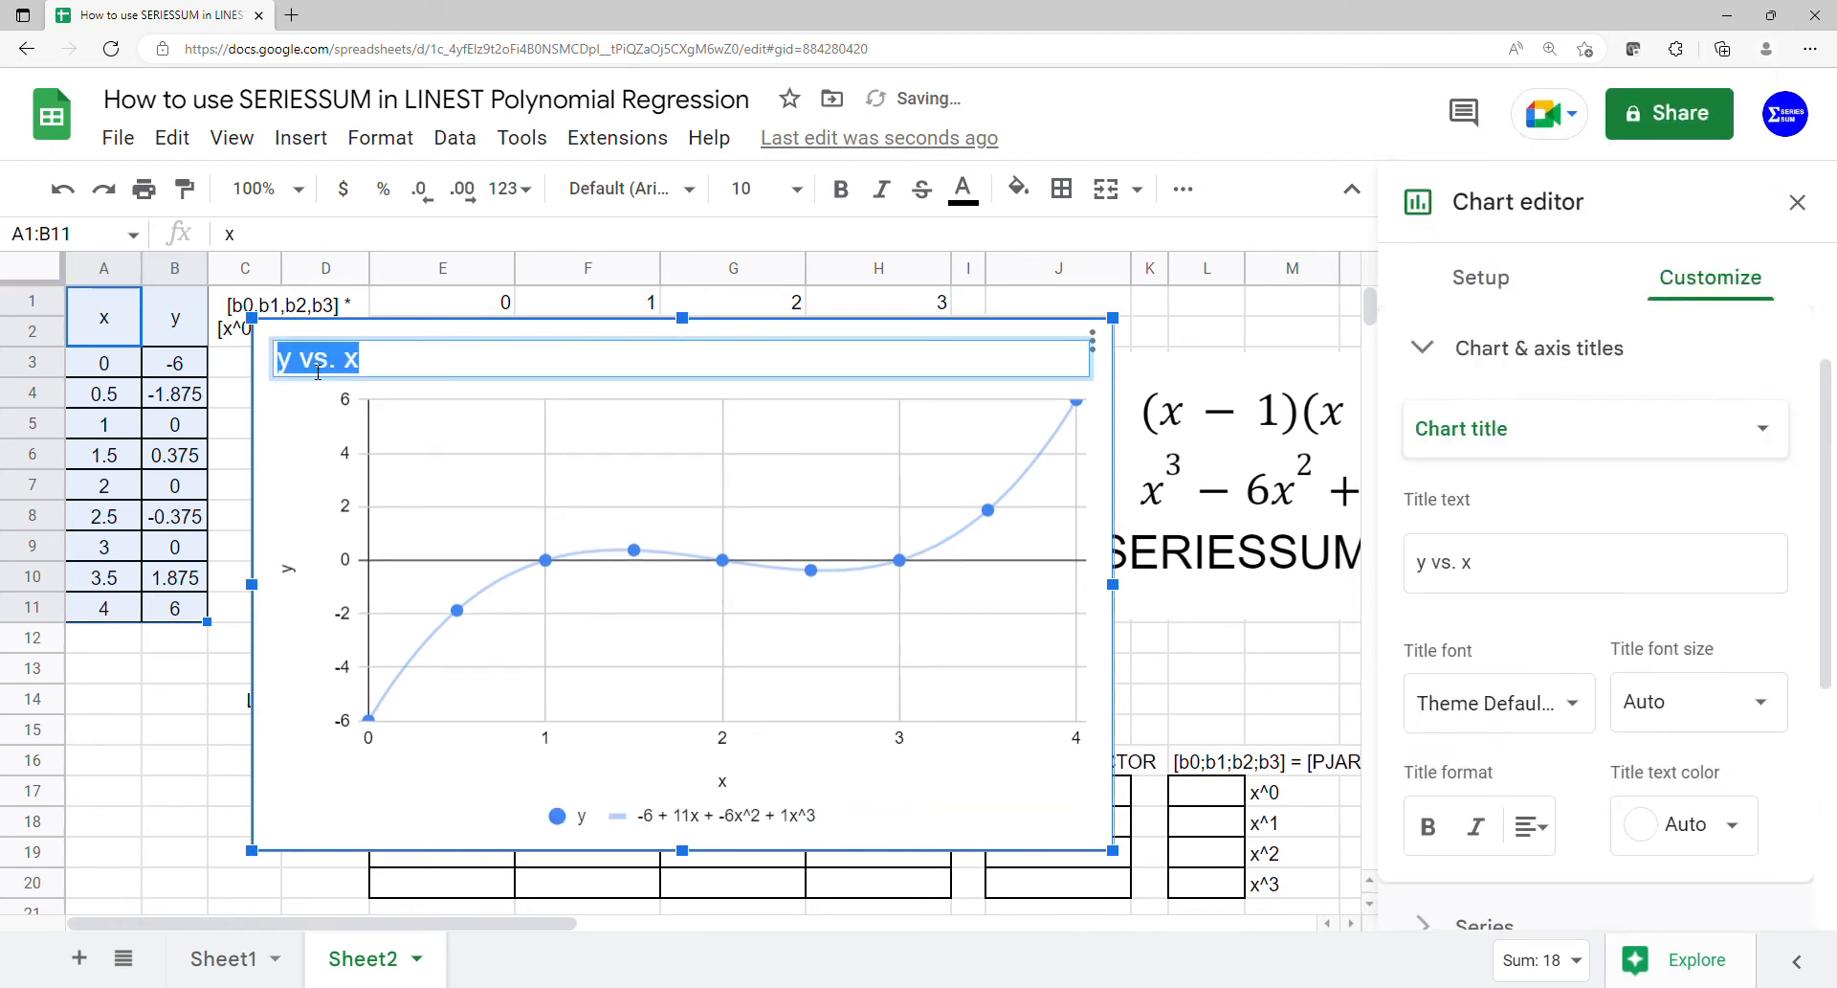
key("BackSpace")
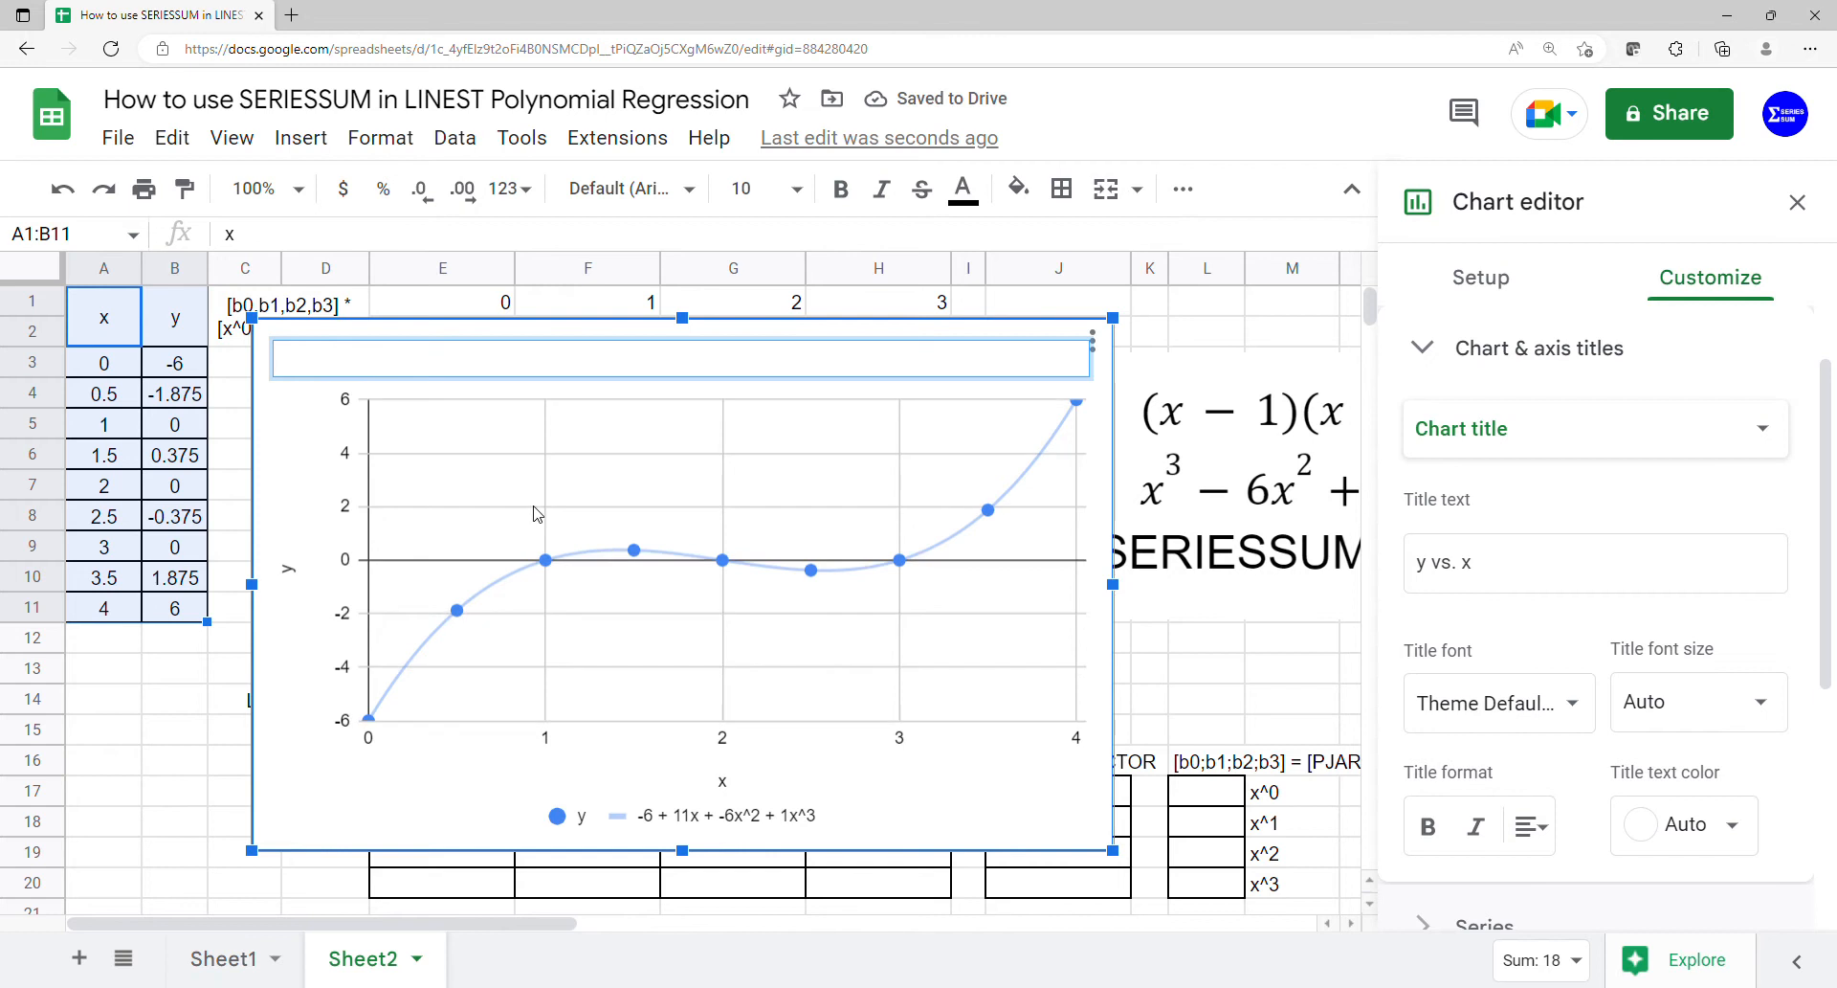
left_click(481, 752)
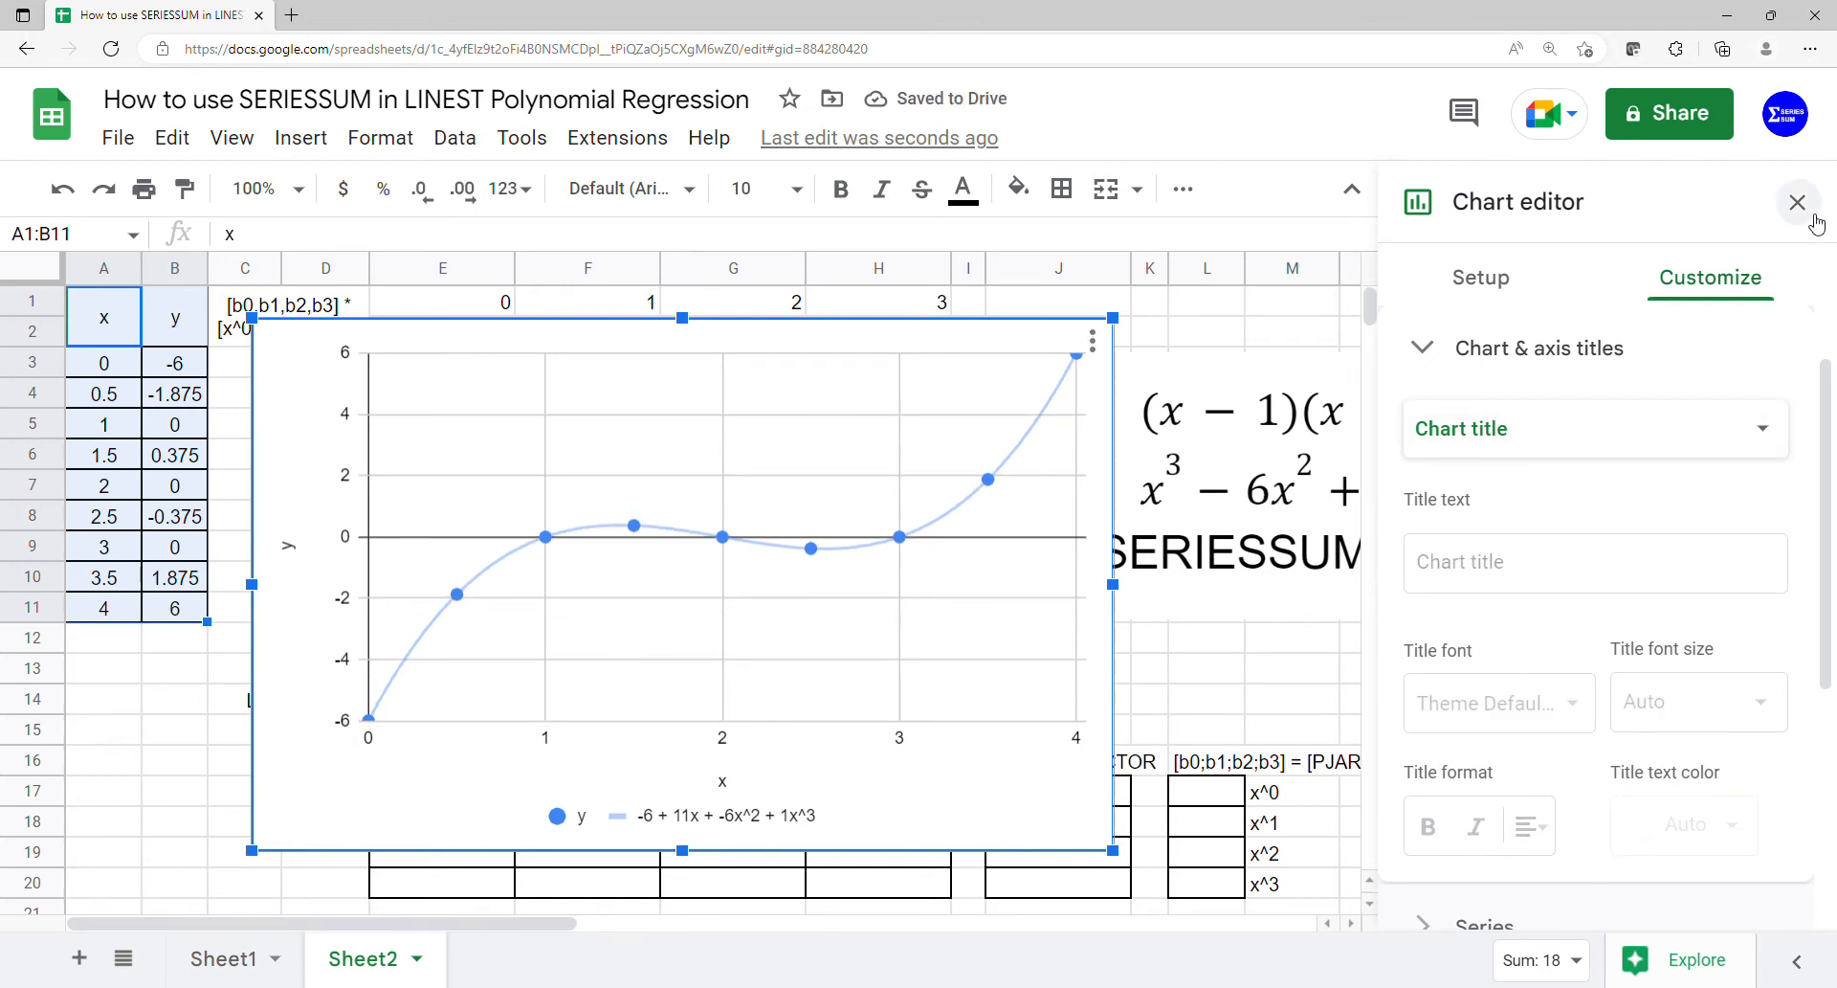
left_click(1797, 202)
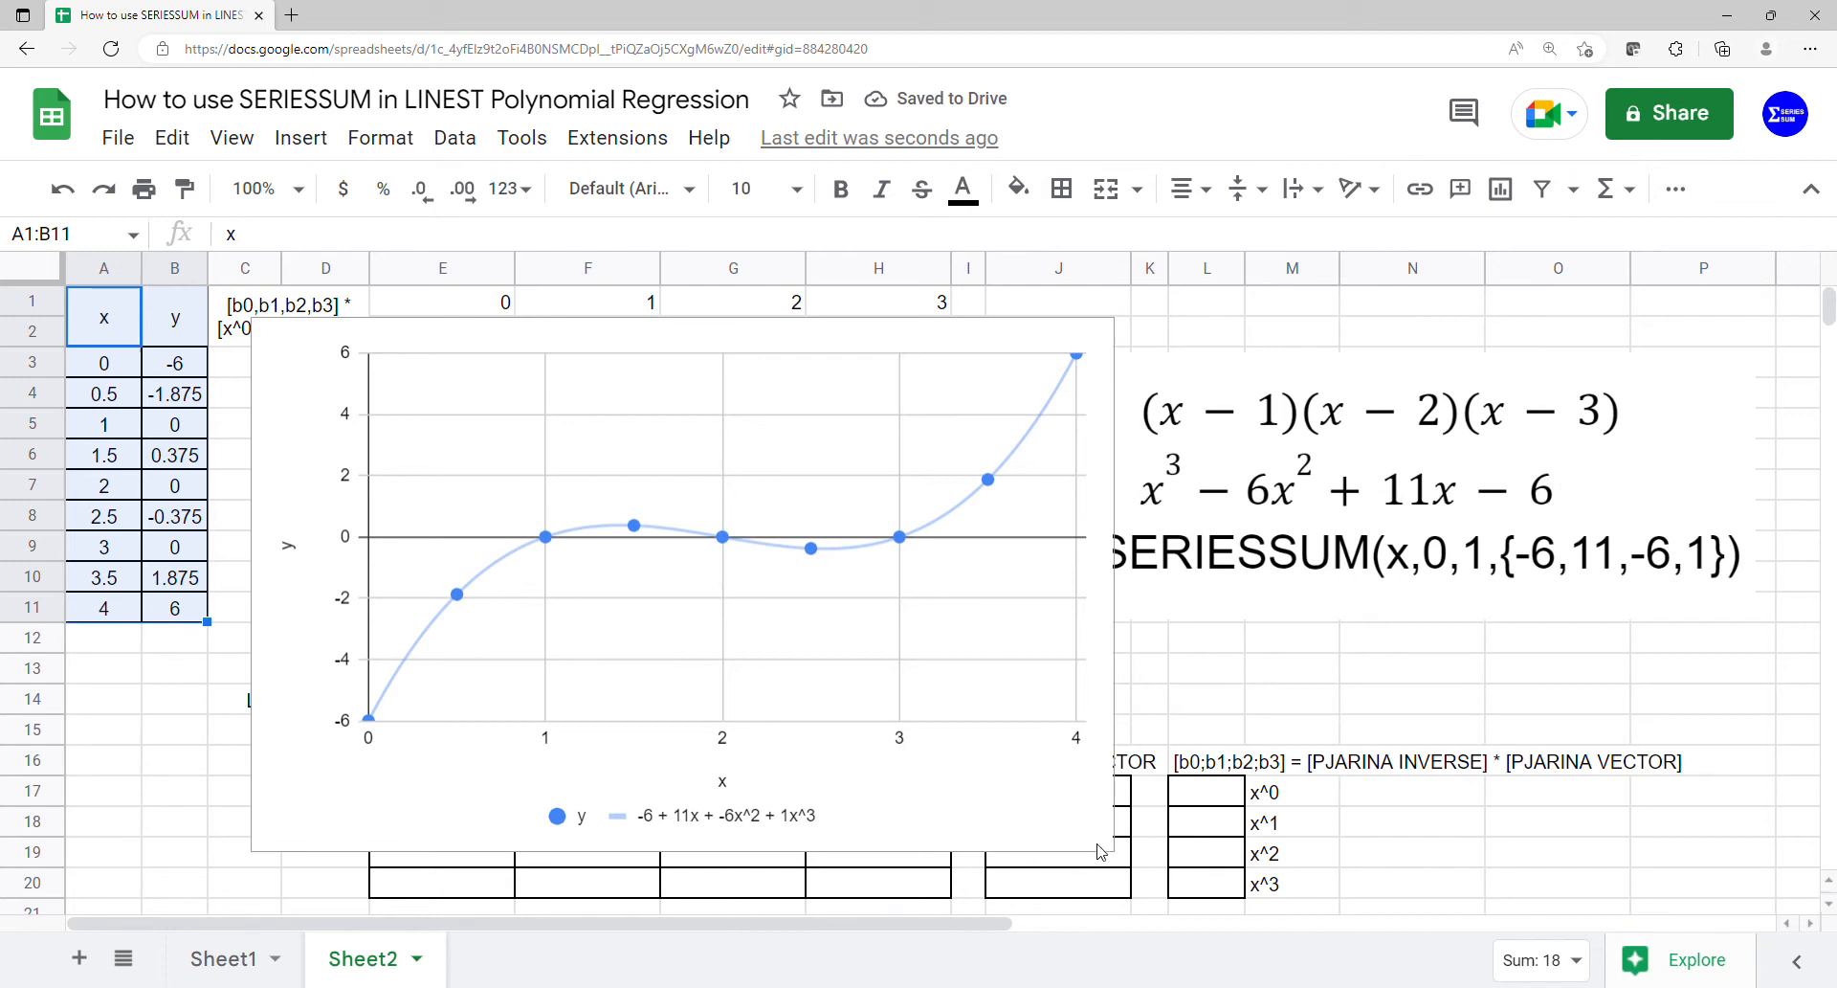
- Shrink the chart and place it over the equation picture, spanning about columns J to P above row 15
left_click_drag(1111, 851, 900, 745)
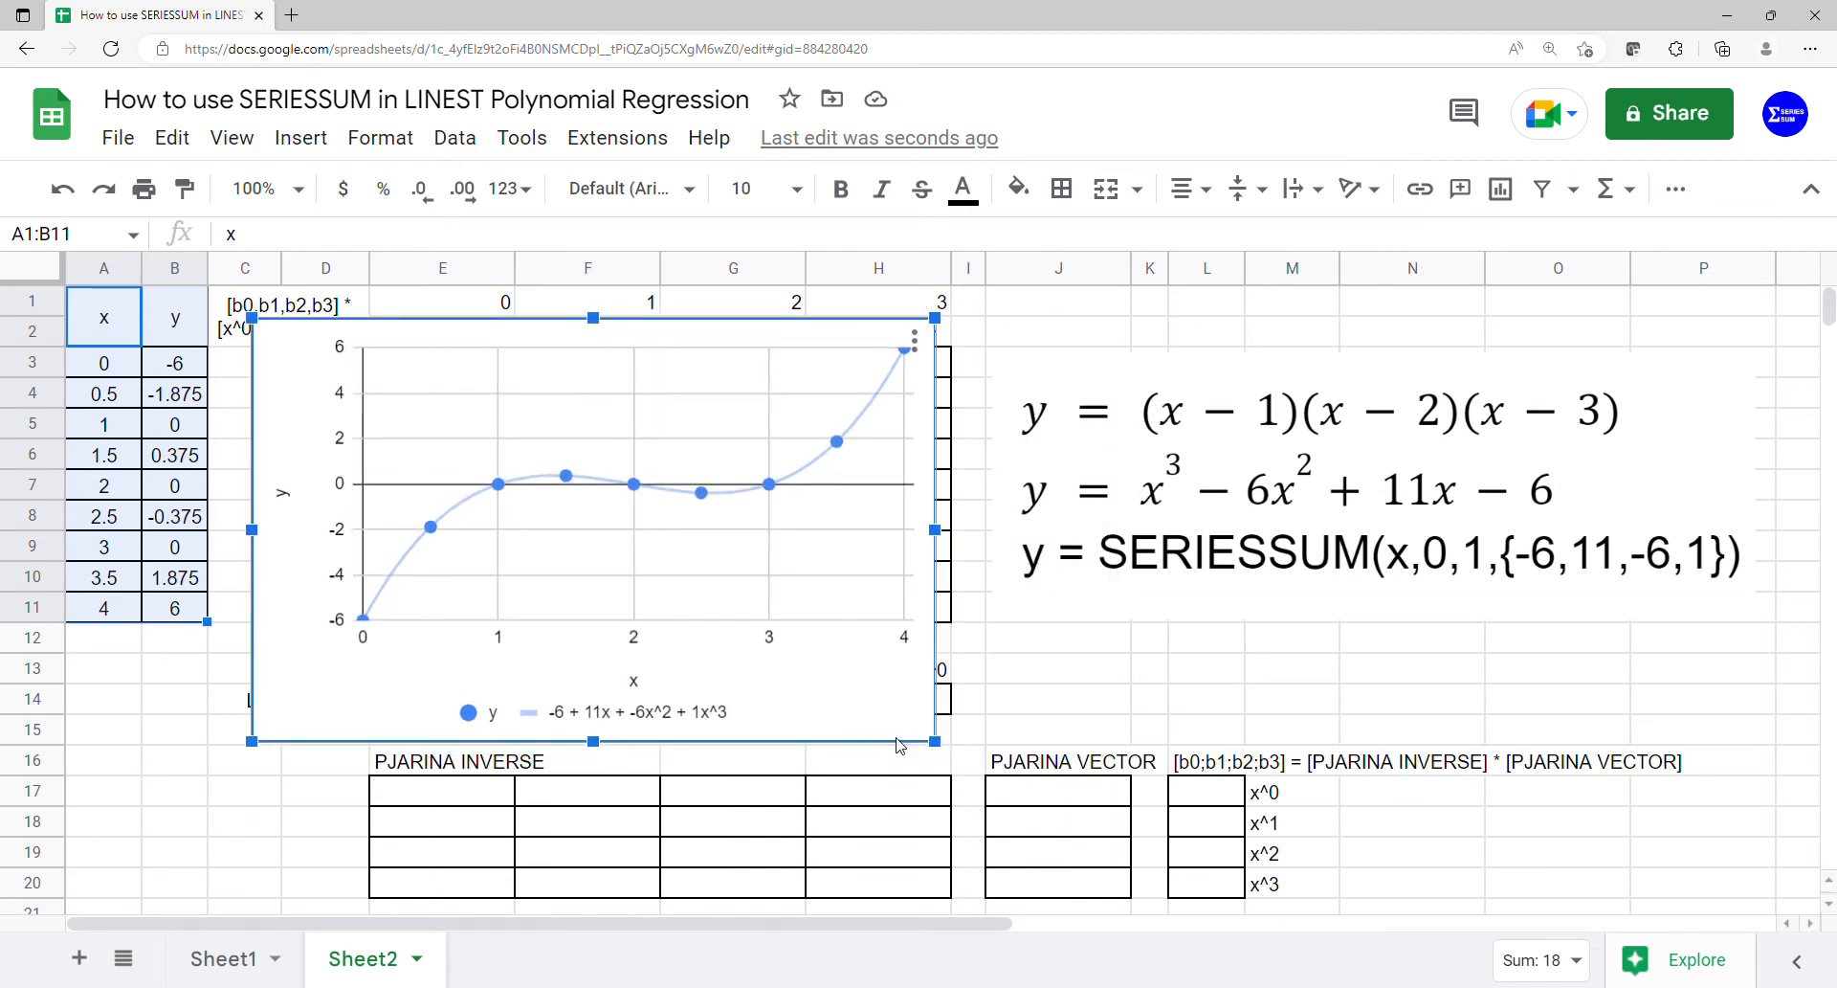
left_click_drag(701, 624, 771, 595)
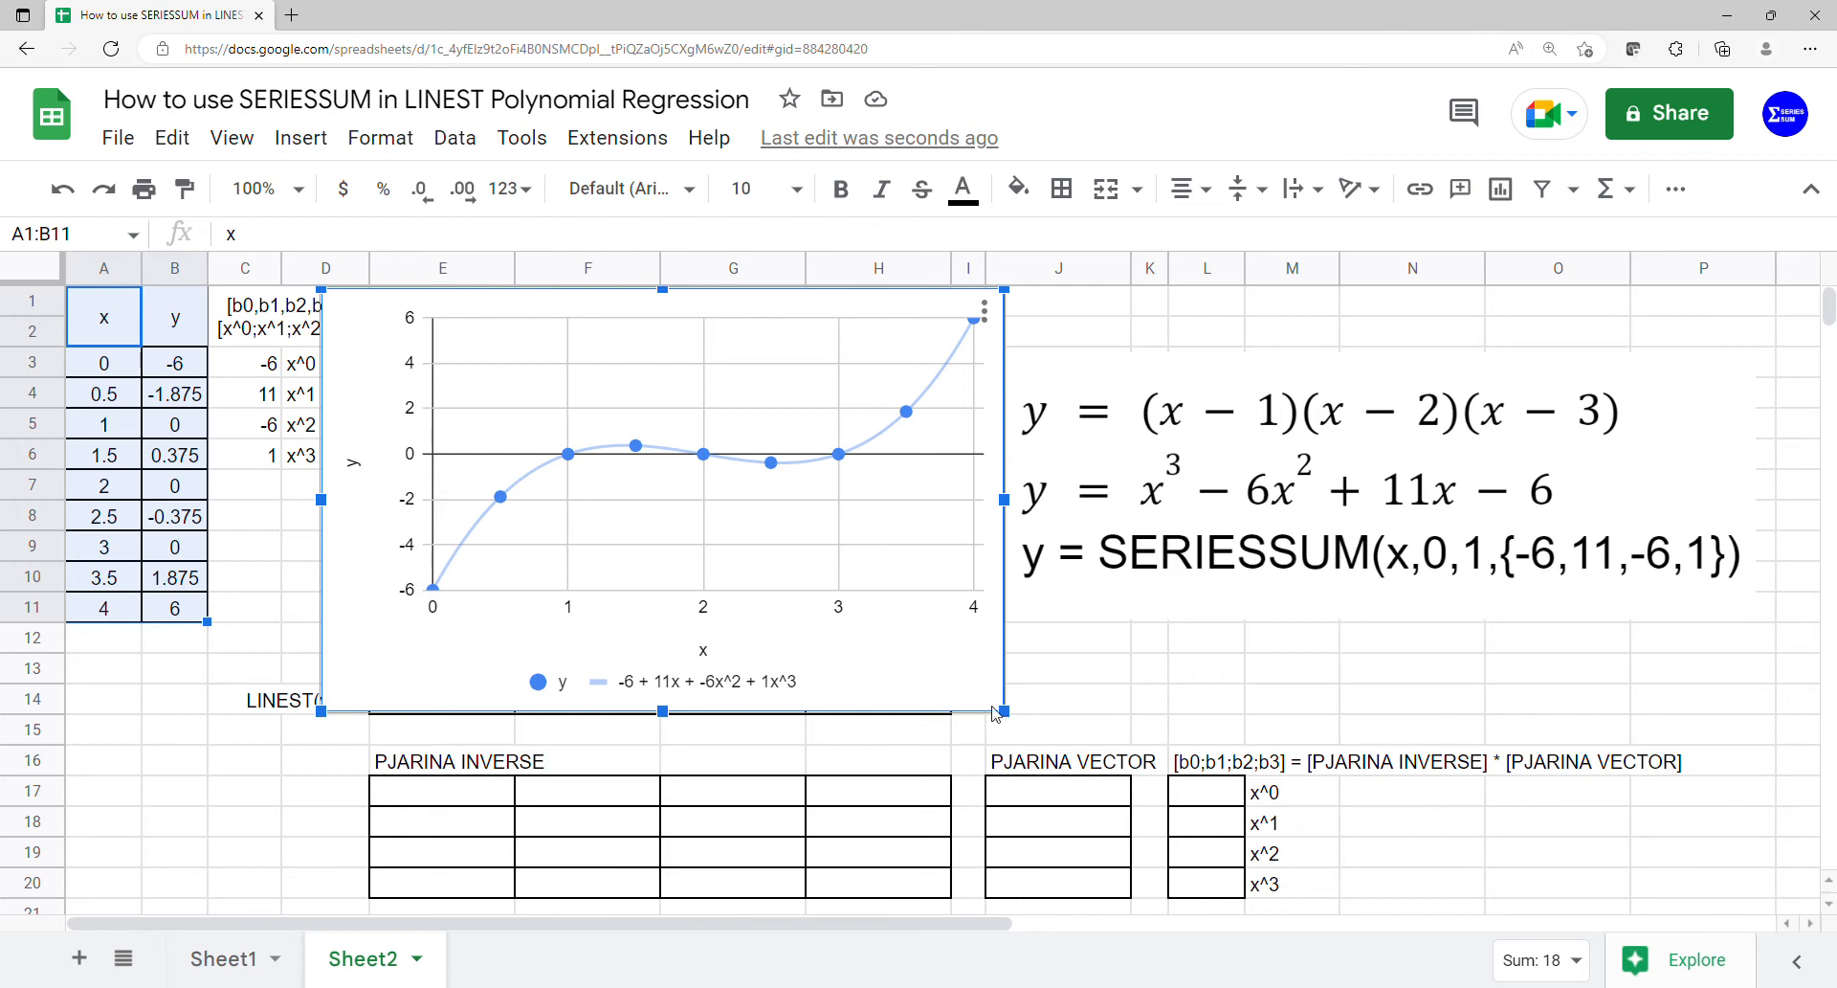
left_click_drag(1001, 713, 899, 648)
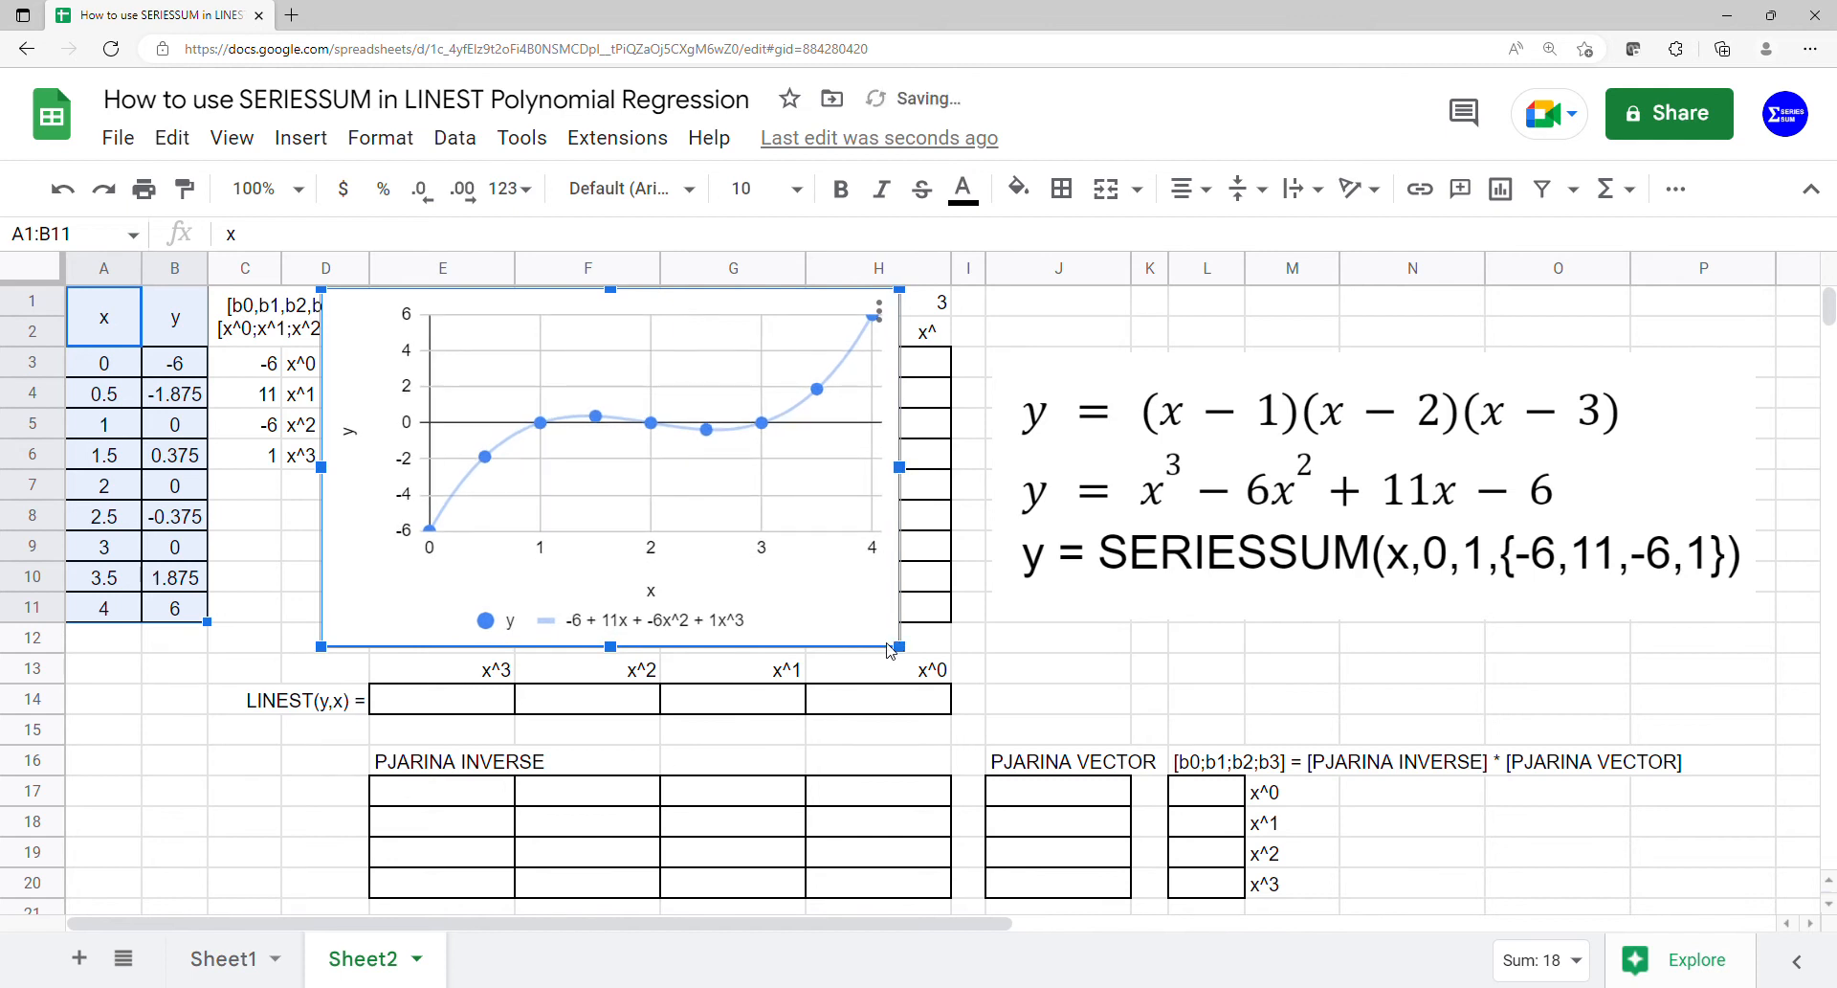
left_click(450, 700)
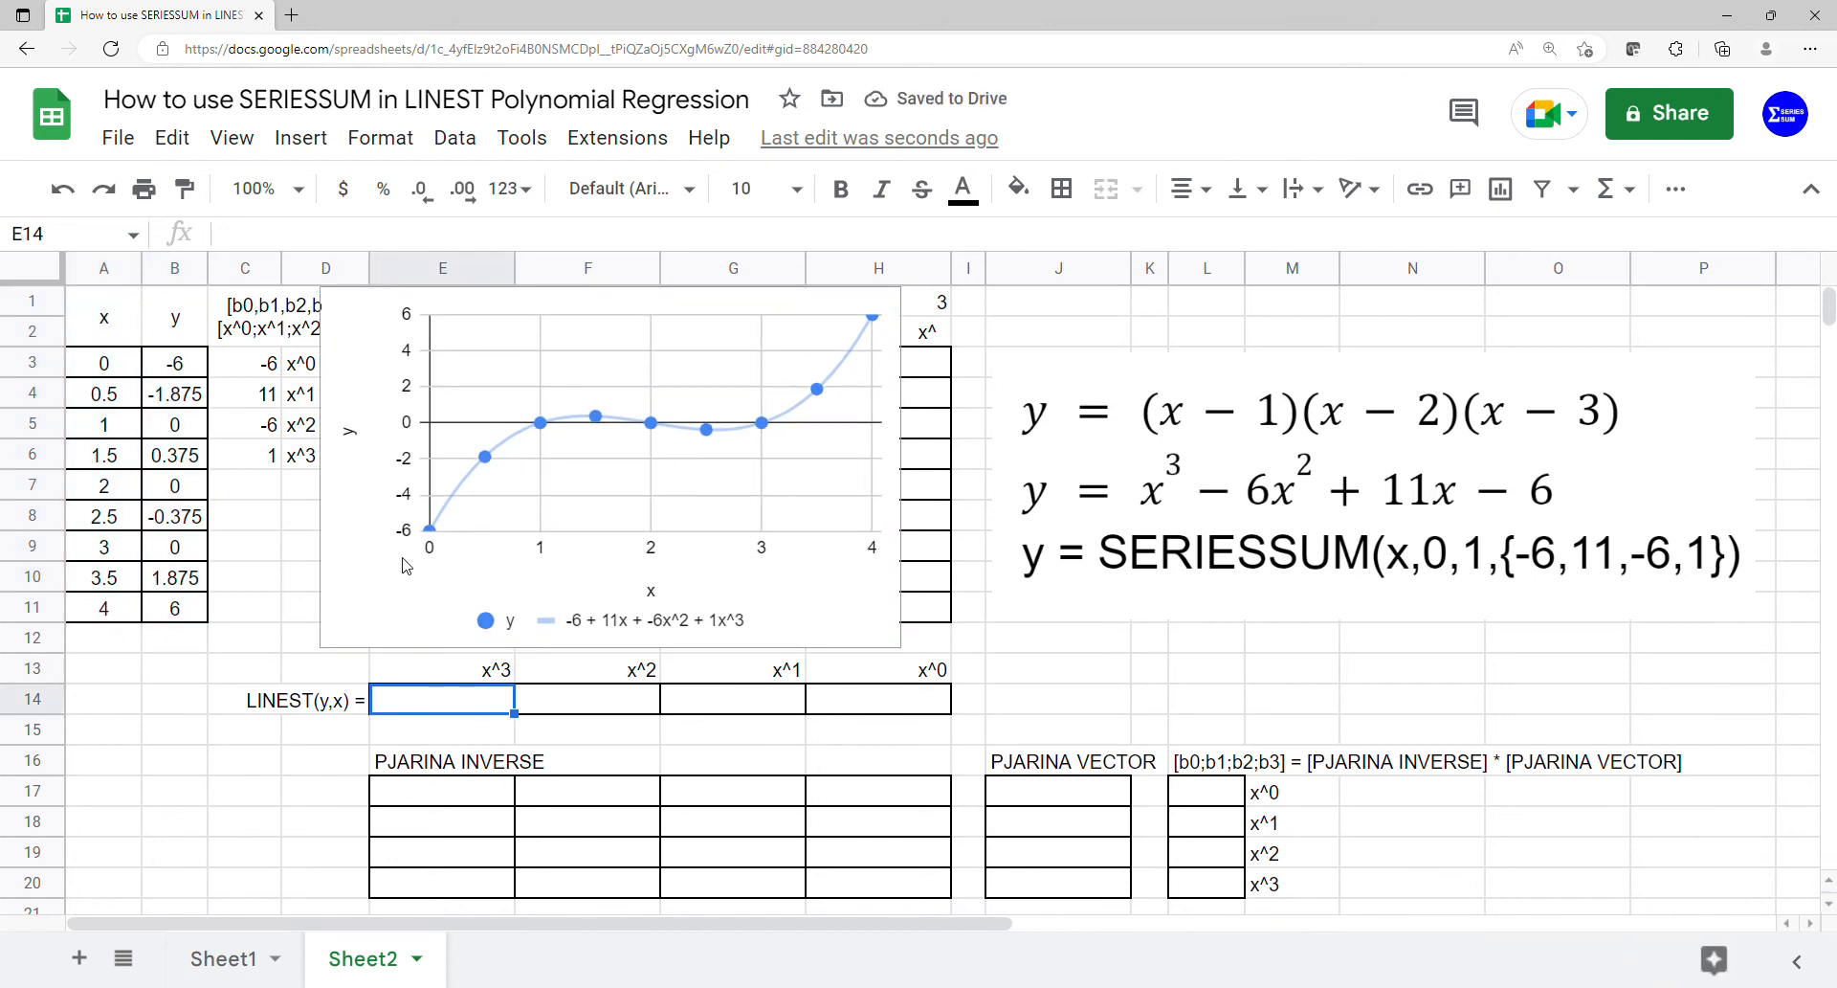
left_click(406, 565)
left_click_drag(586, 570, 1261, 579)
left_click_drag(1571, 655, 1680, 720)
left_click_drag(1476, 665, 1506, 660)
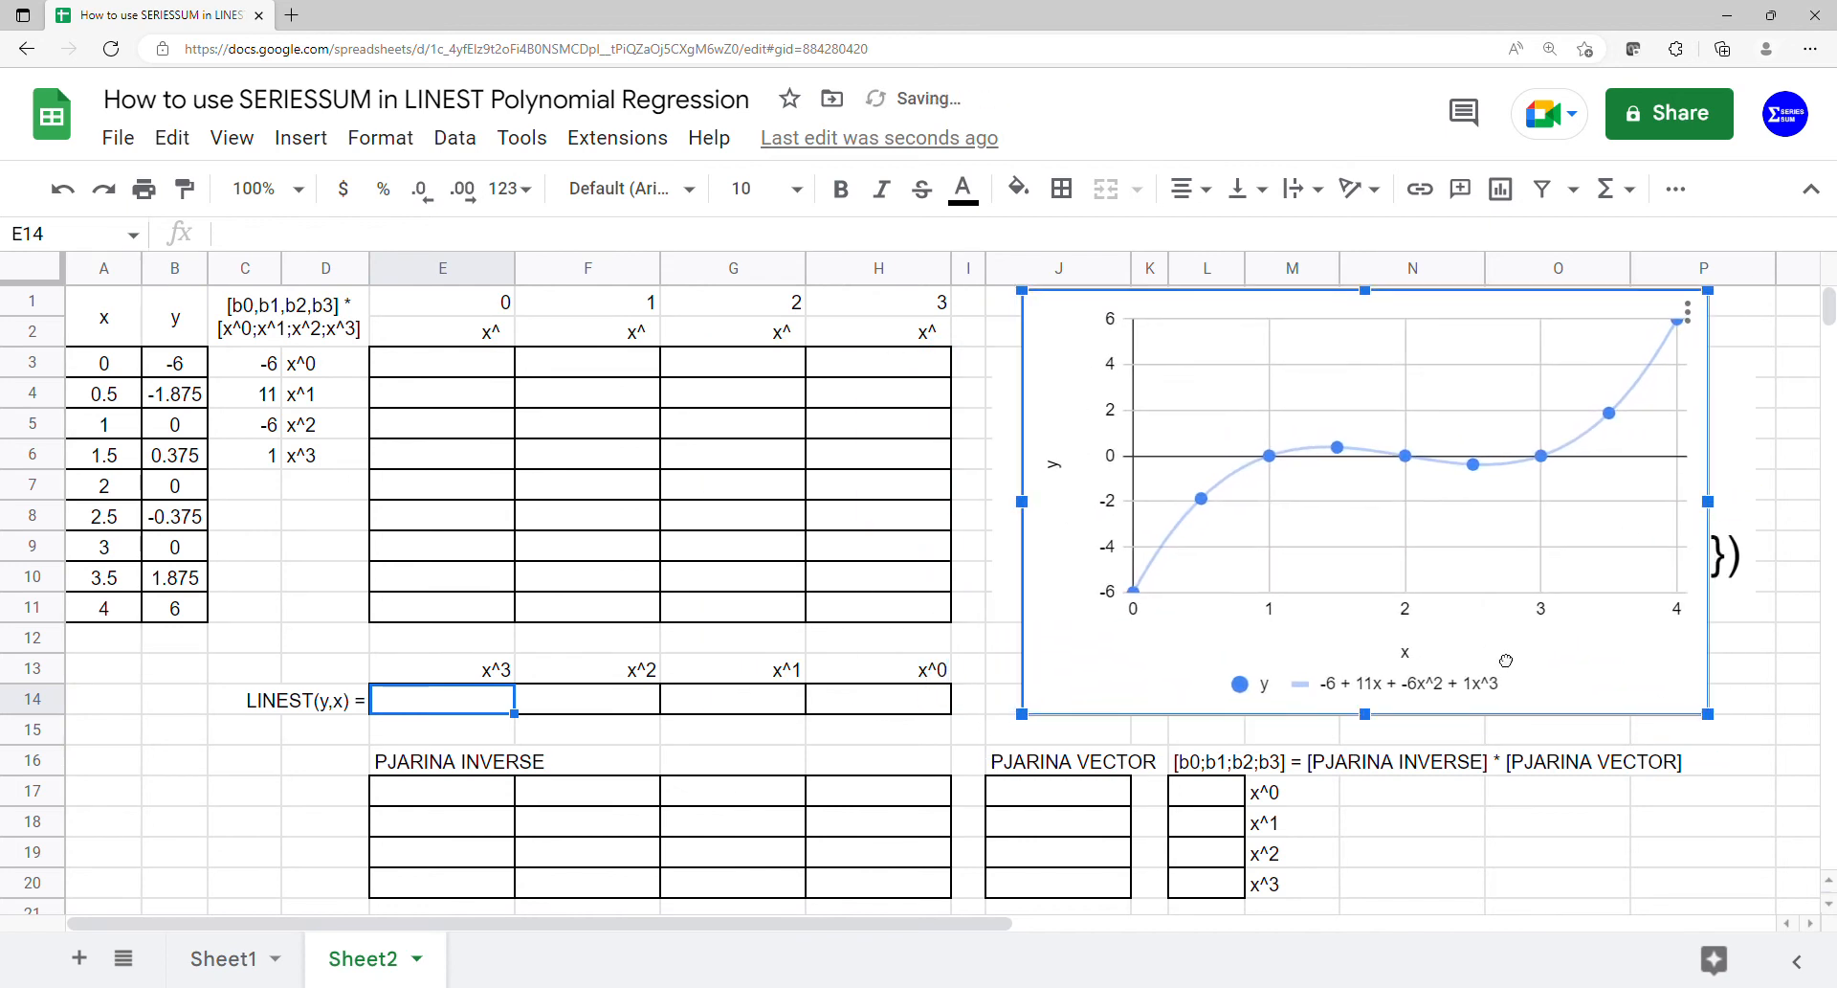
- Fill the x-power table from E3 with an ARRAYFORMULA raising A3:A11 to the exponents in E1:H1
left_click(439, 370)
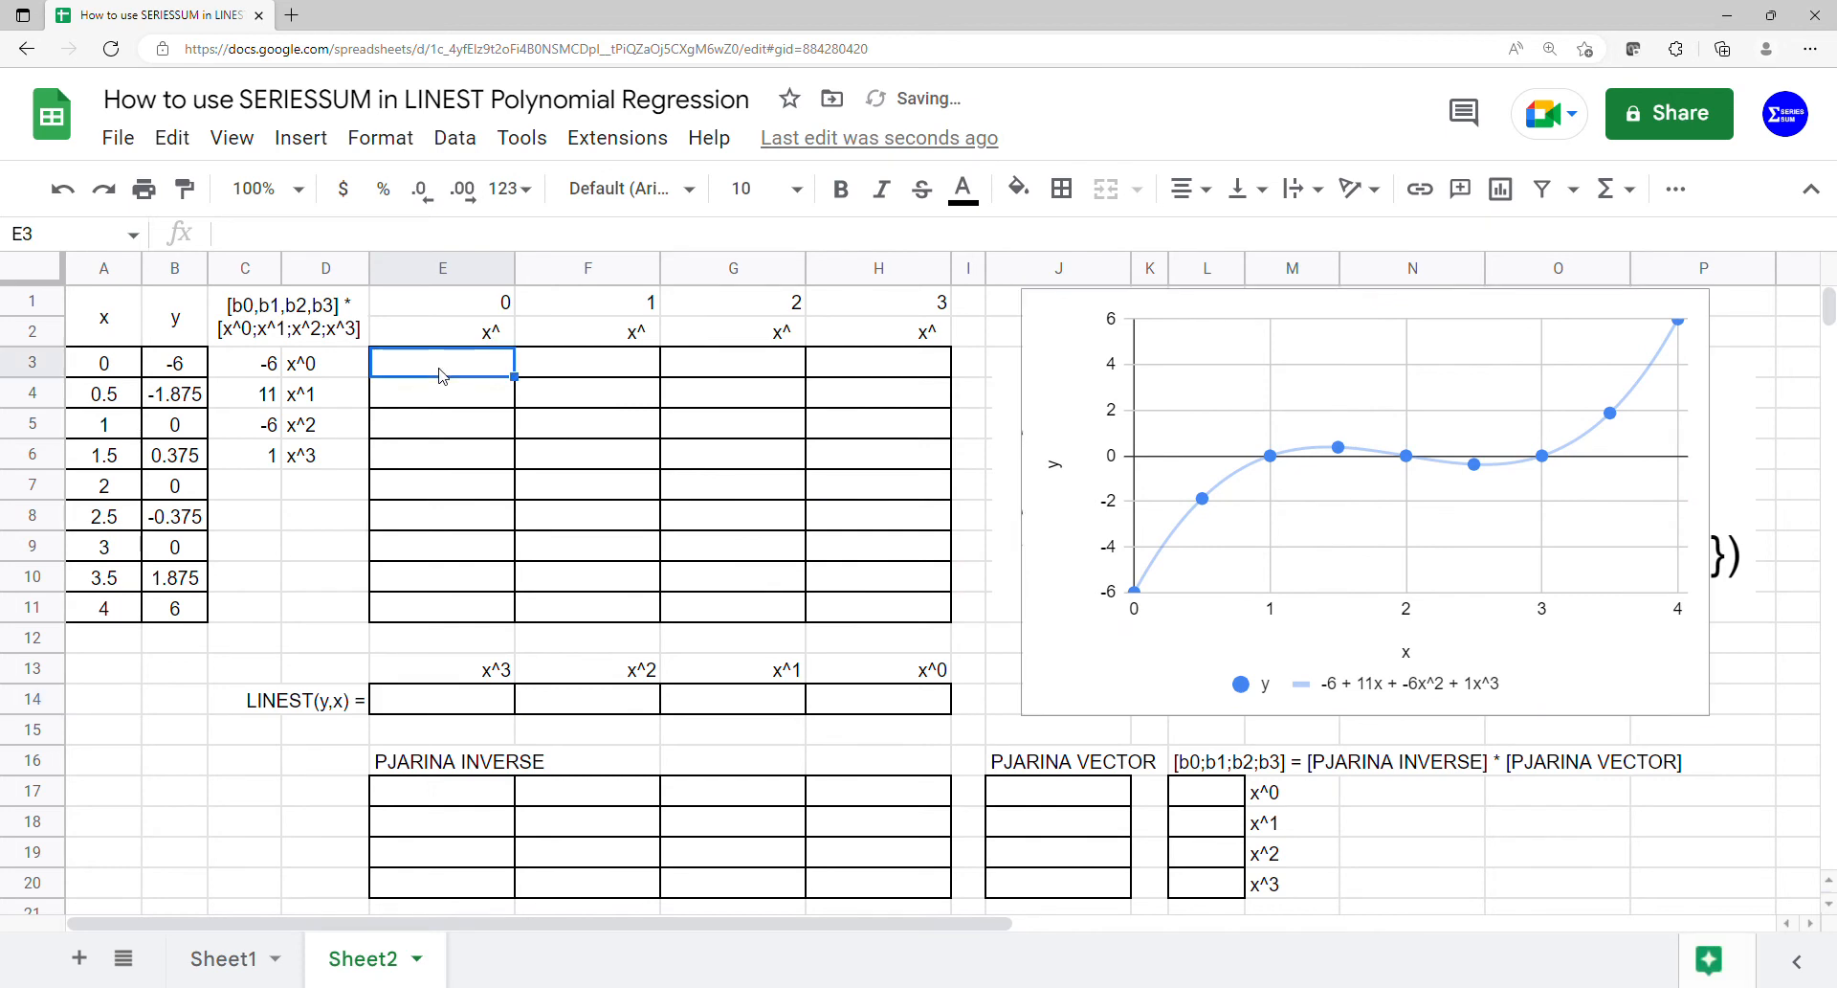
type("=arra")
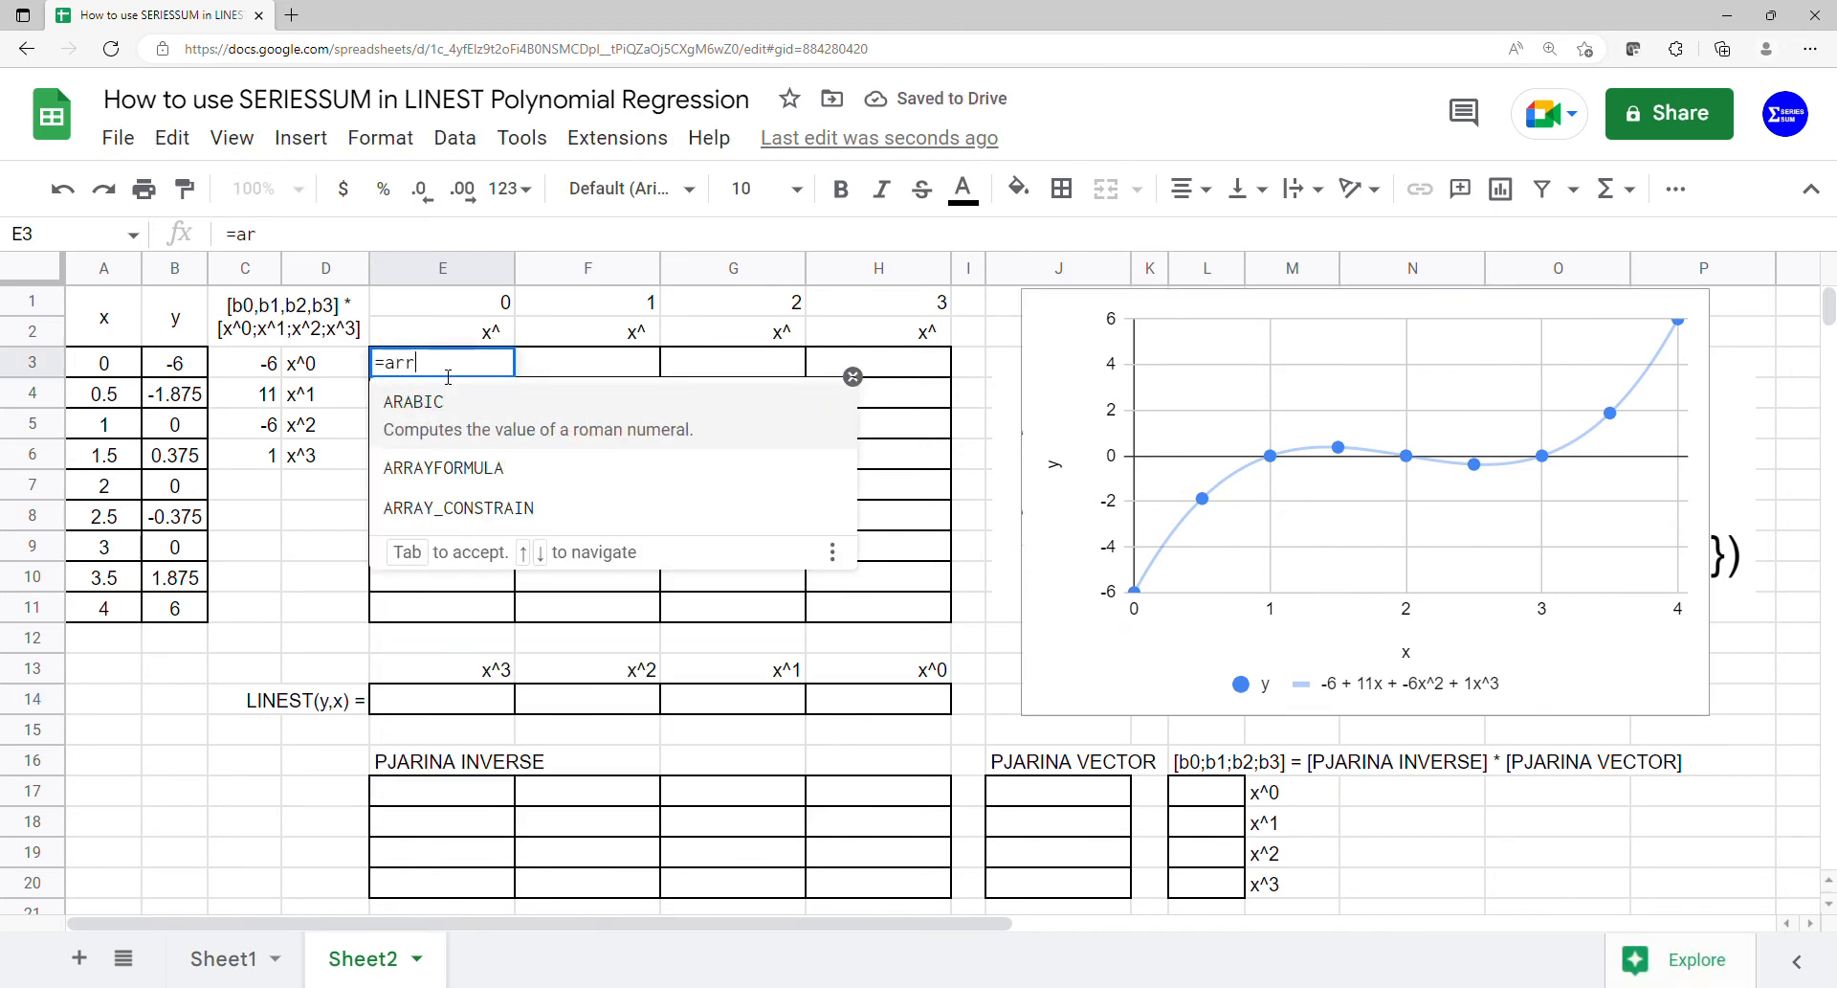
key("Tab")
type("arra")
key("Tab")
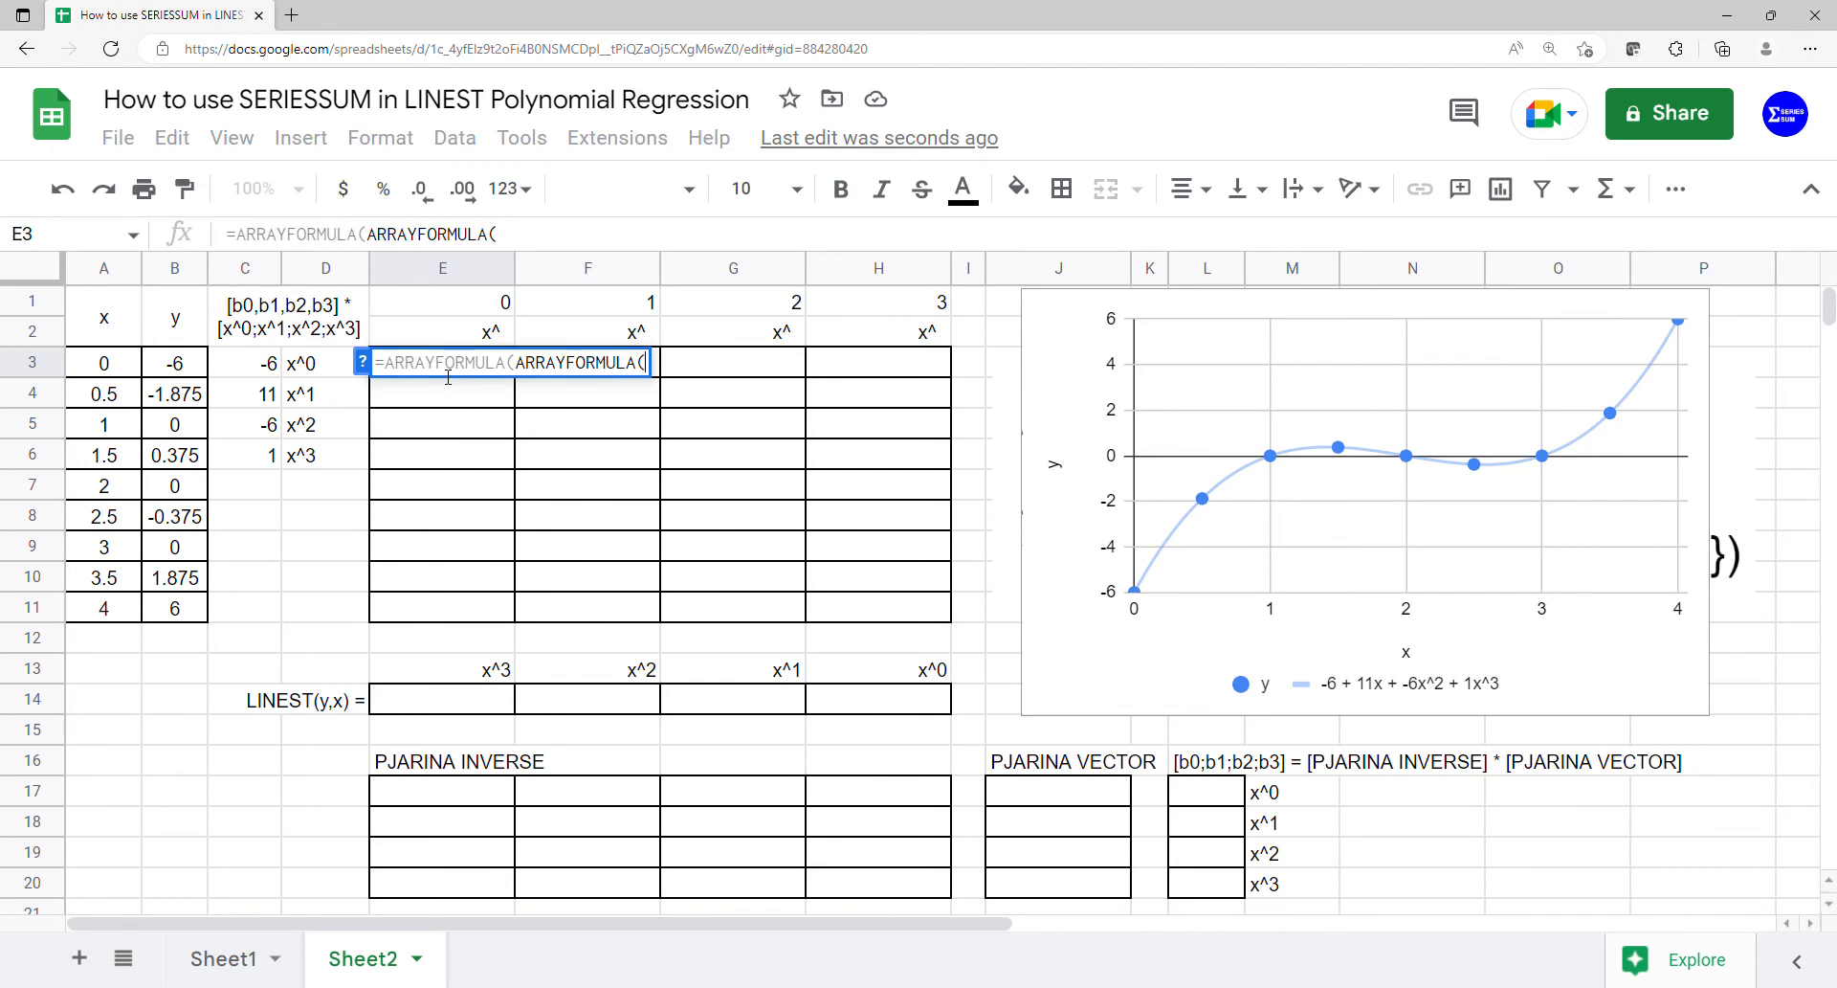
left_click_drag(115, 364, 131, 613)
type(",")
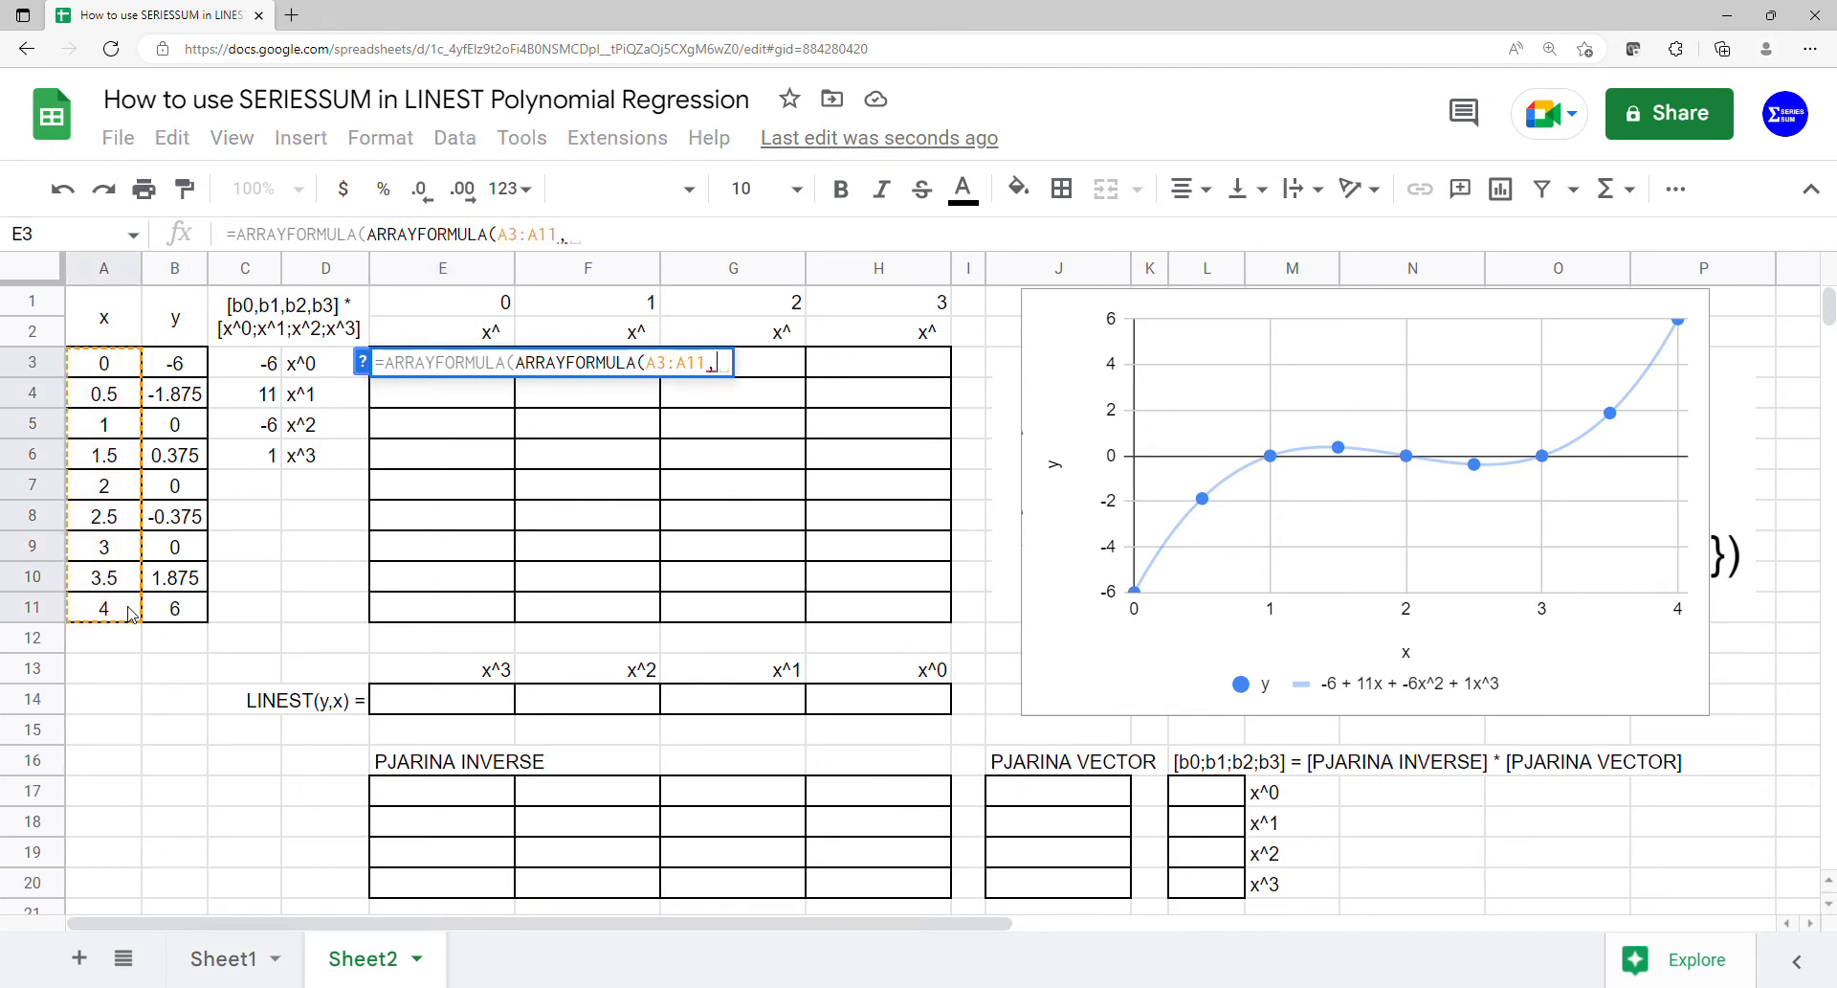
key("BackSpace")
type("^")
left_click_drag(488, 304, 842, 320)
key("Return")
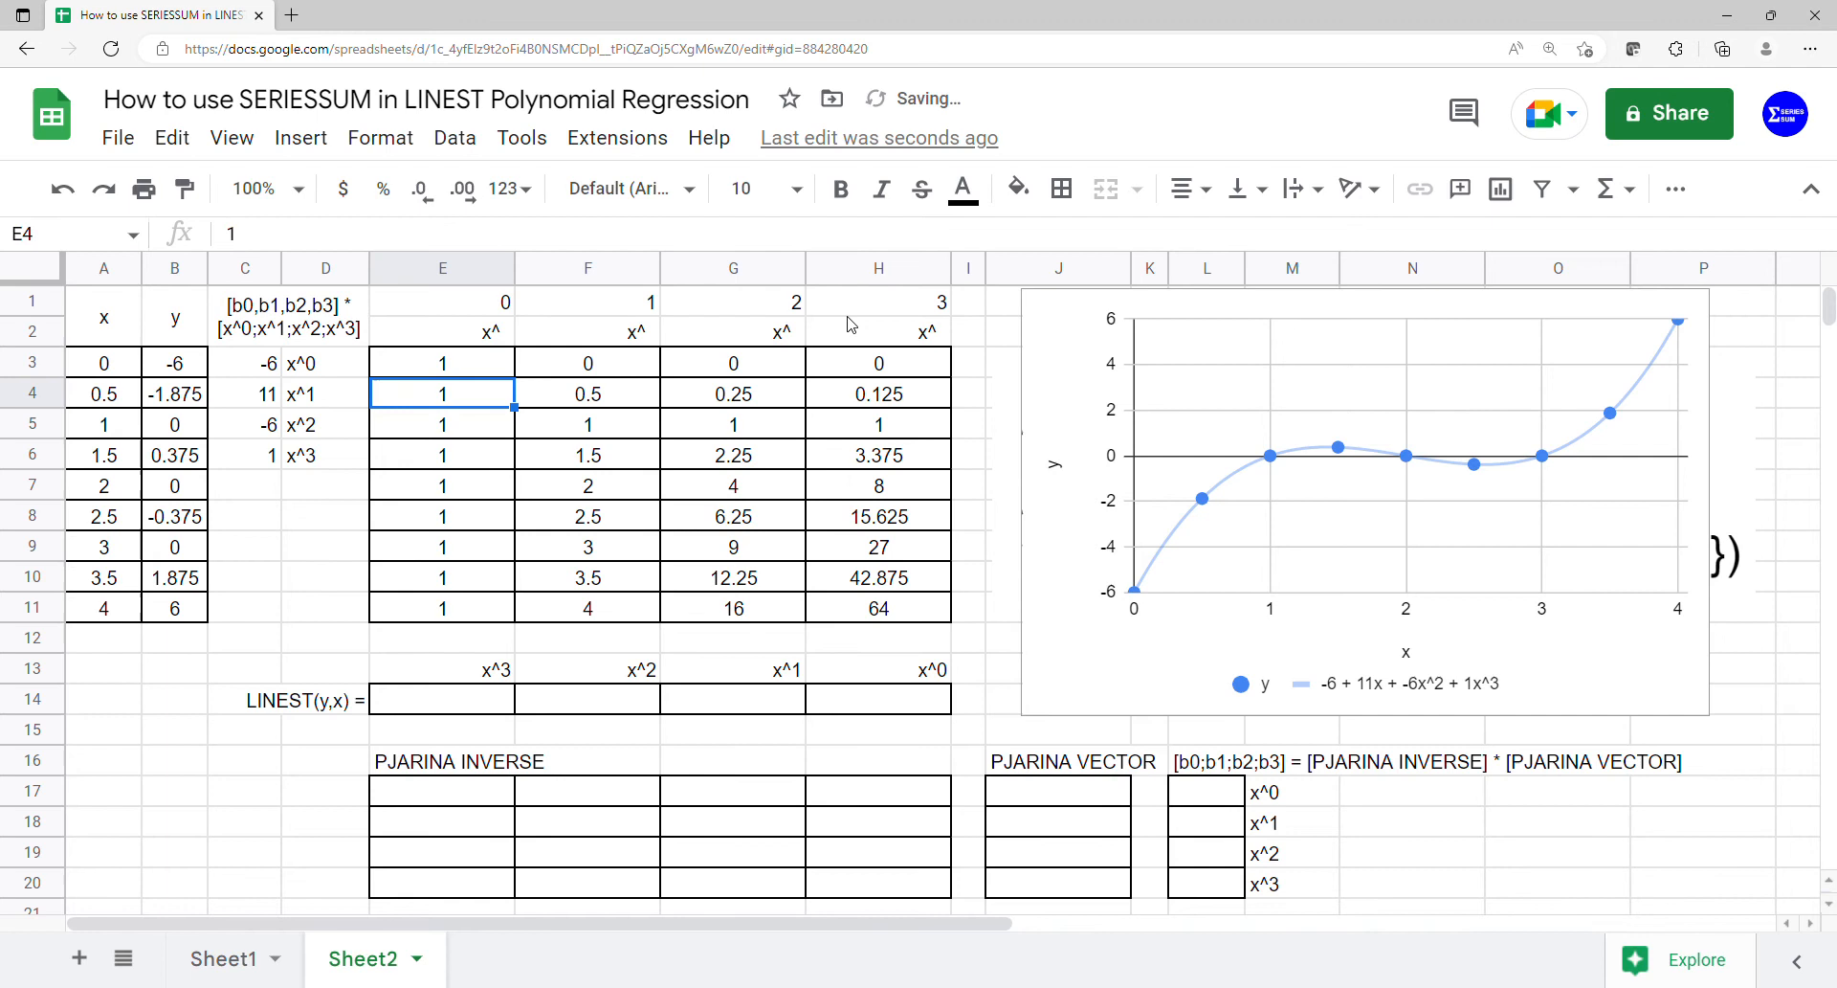
- Calculate the cubic regression coefficients in E14 with LINEST, using B3:B11 as y and F3:H11 as x
left_click(509, 706)
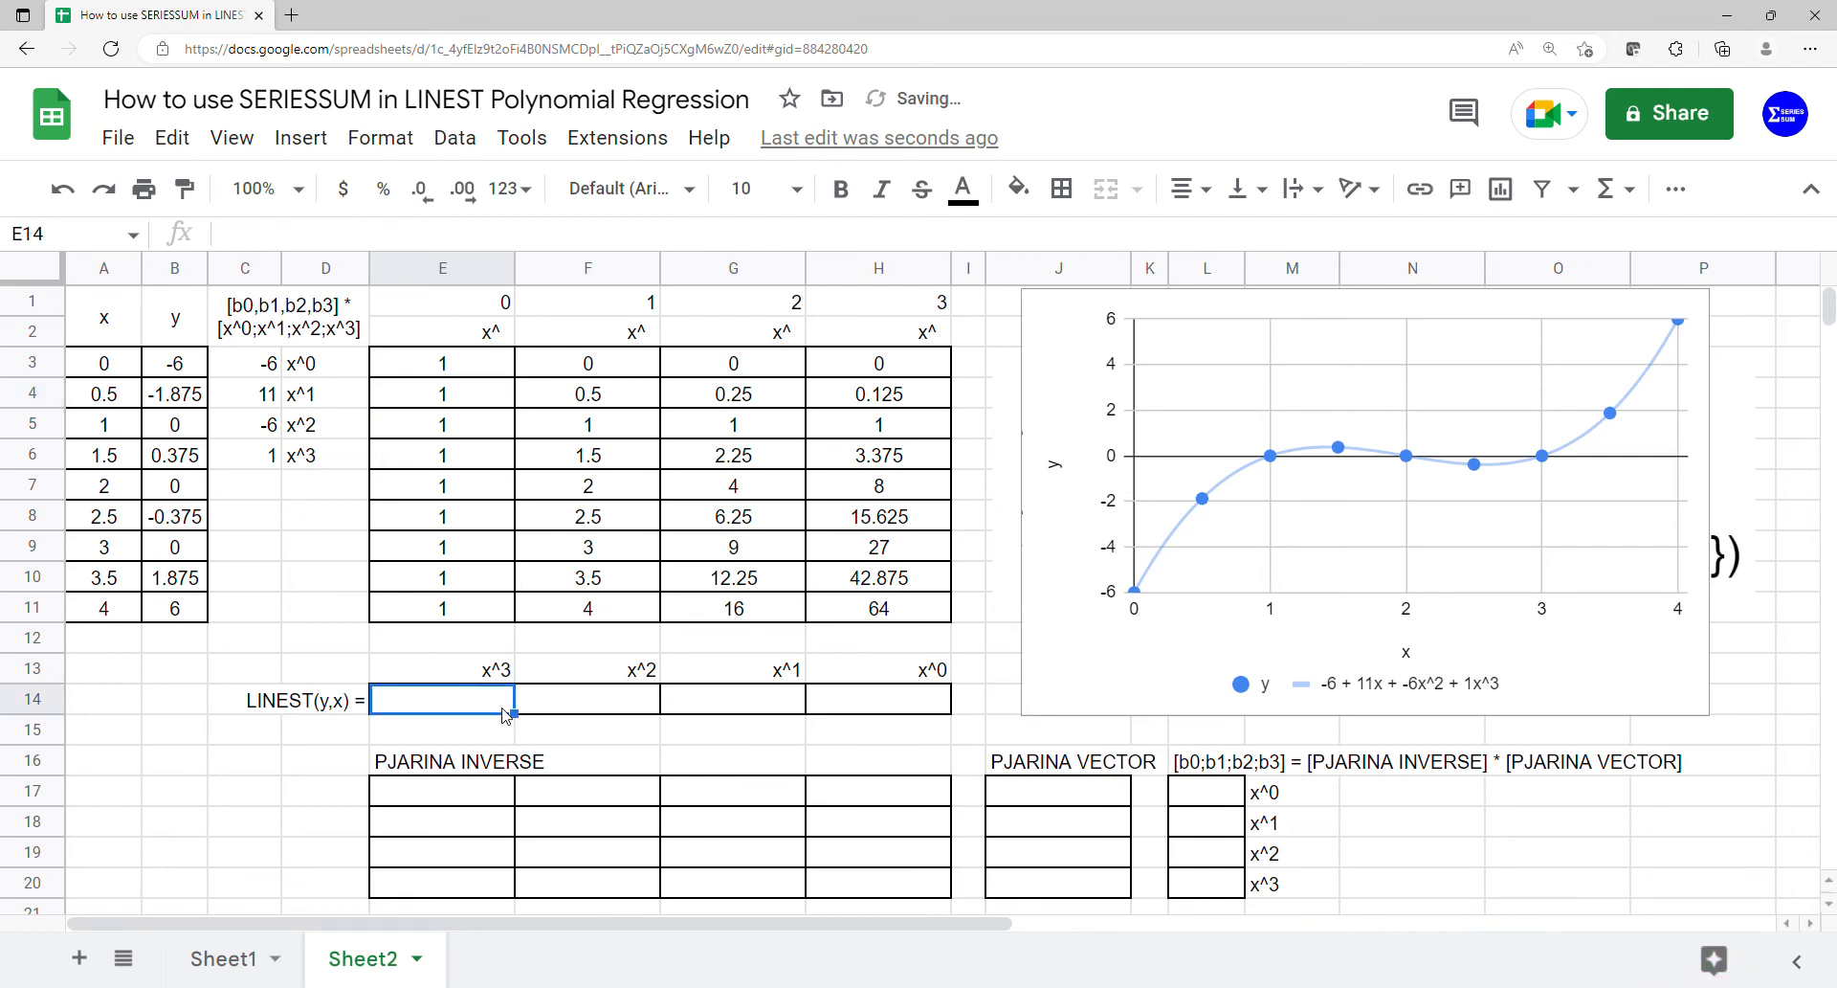
type("=line")
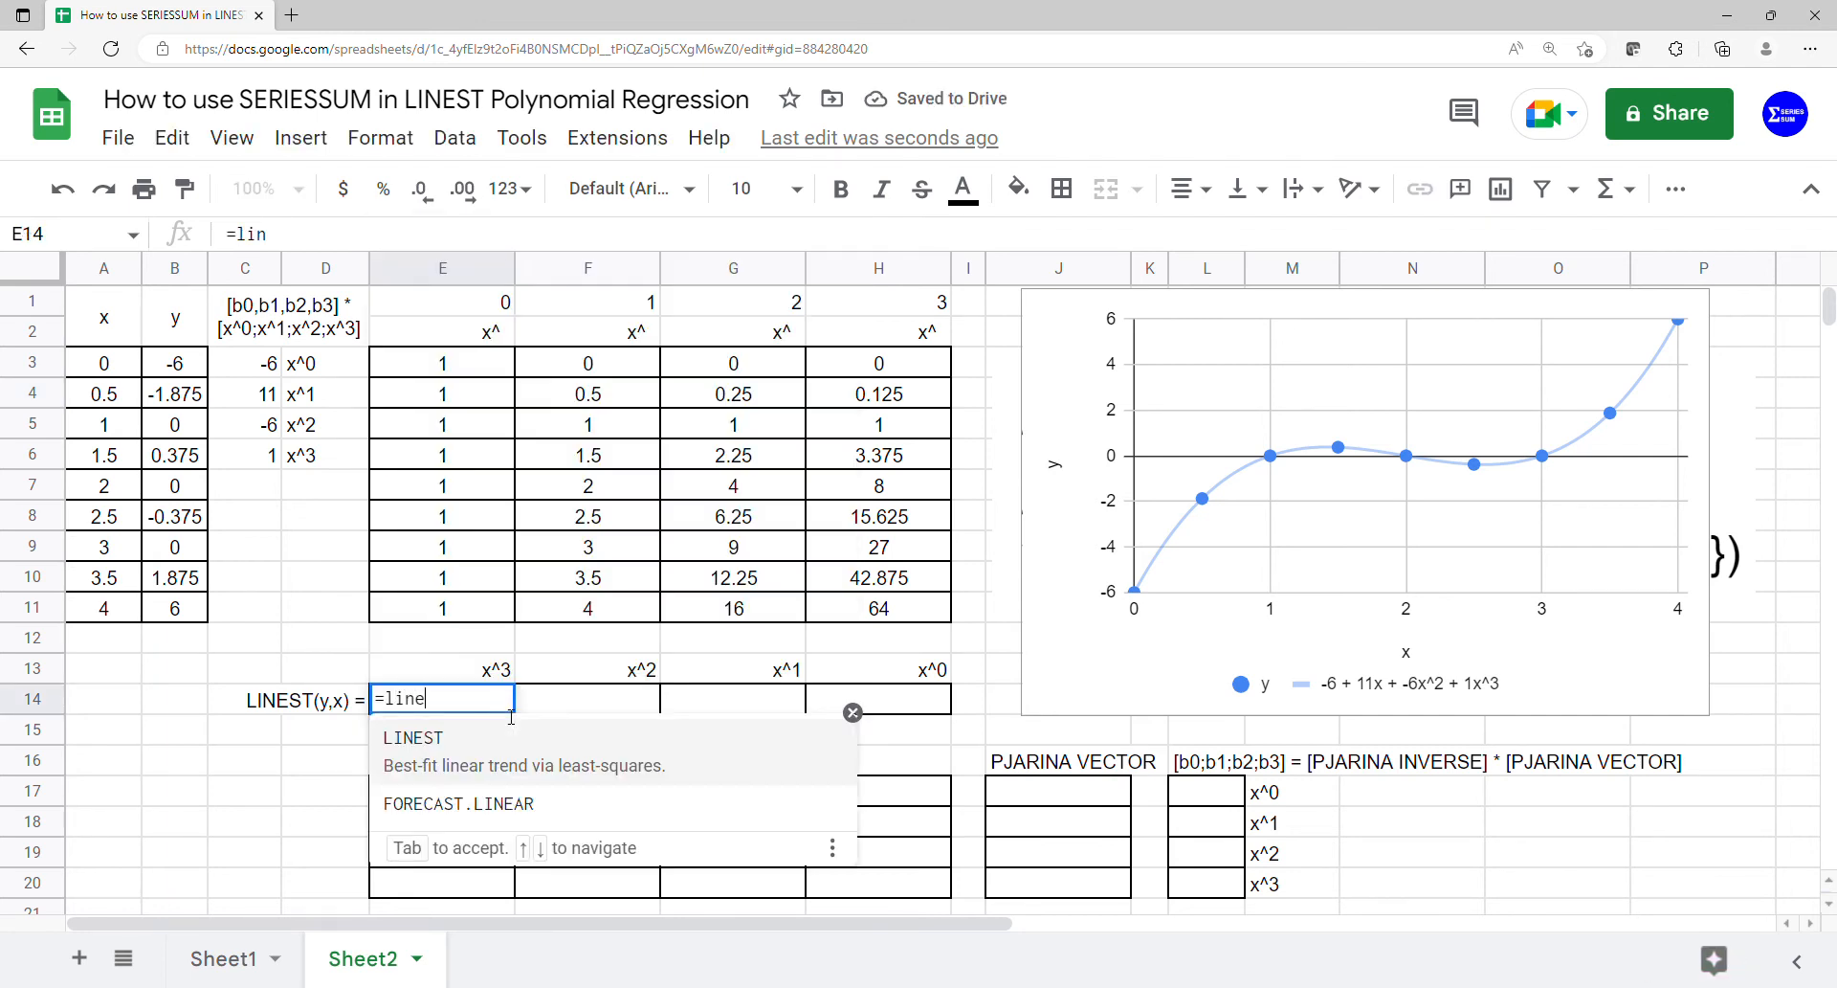
type("s")
key("Tab")
left_click_drag(175, 364, 139, 600)
type(",")
left_click_drag(579, 366, 855, 607)
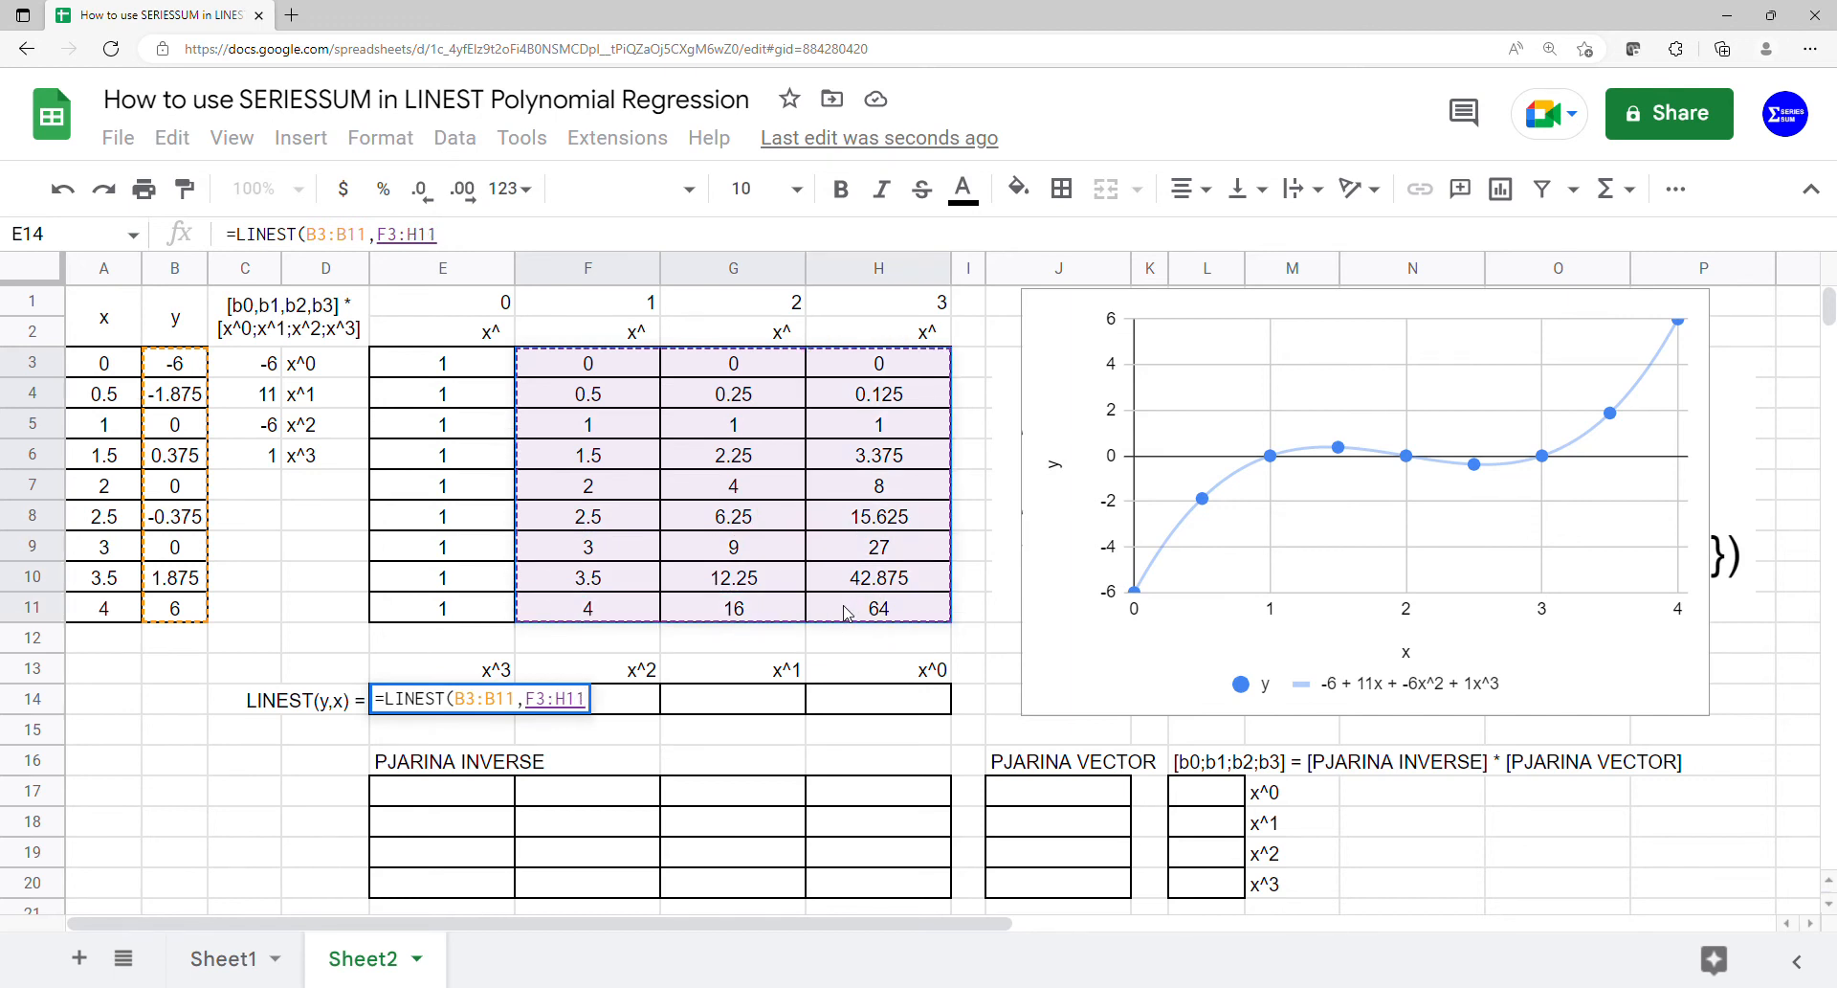
key("Return")
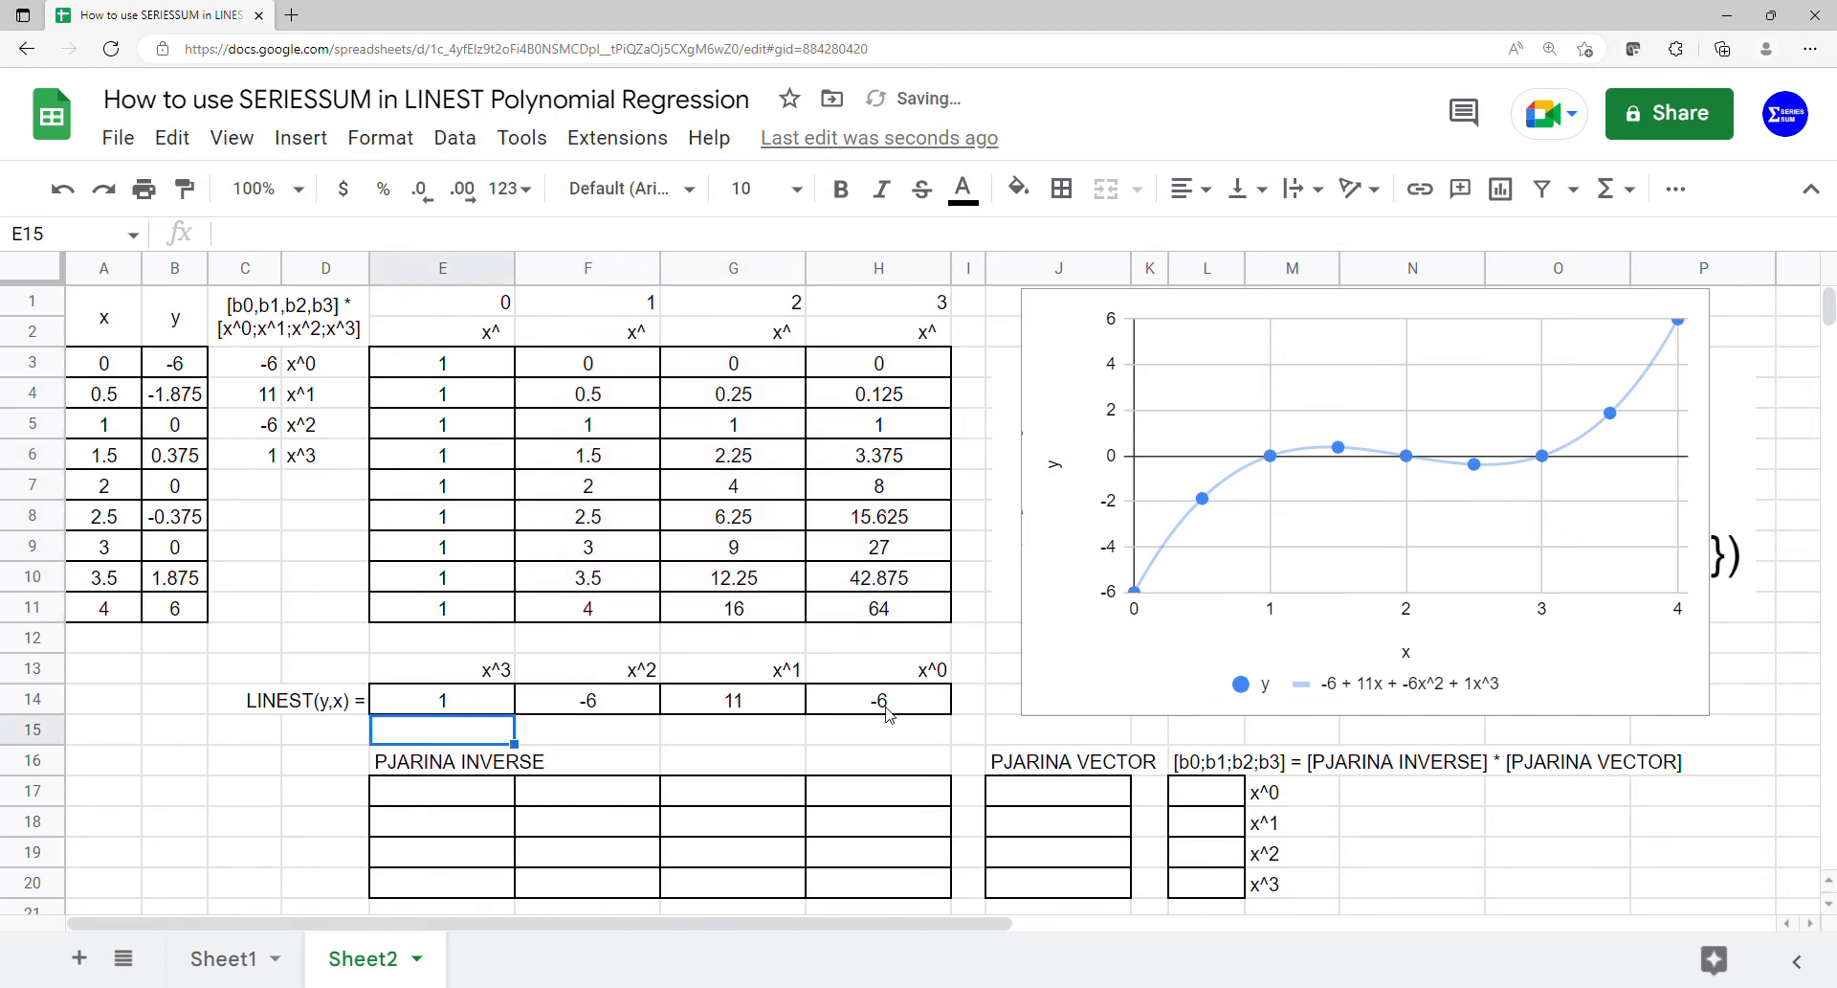
- Compare each LINEST coefficient and its power label in E13:H14 with the trendline equation in the chart
left_click(916, 709)
left_click_drag(916, 713, 927, 680)
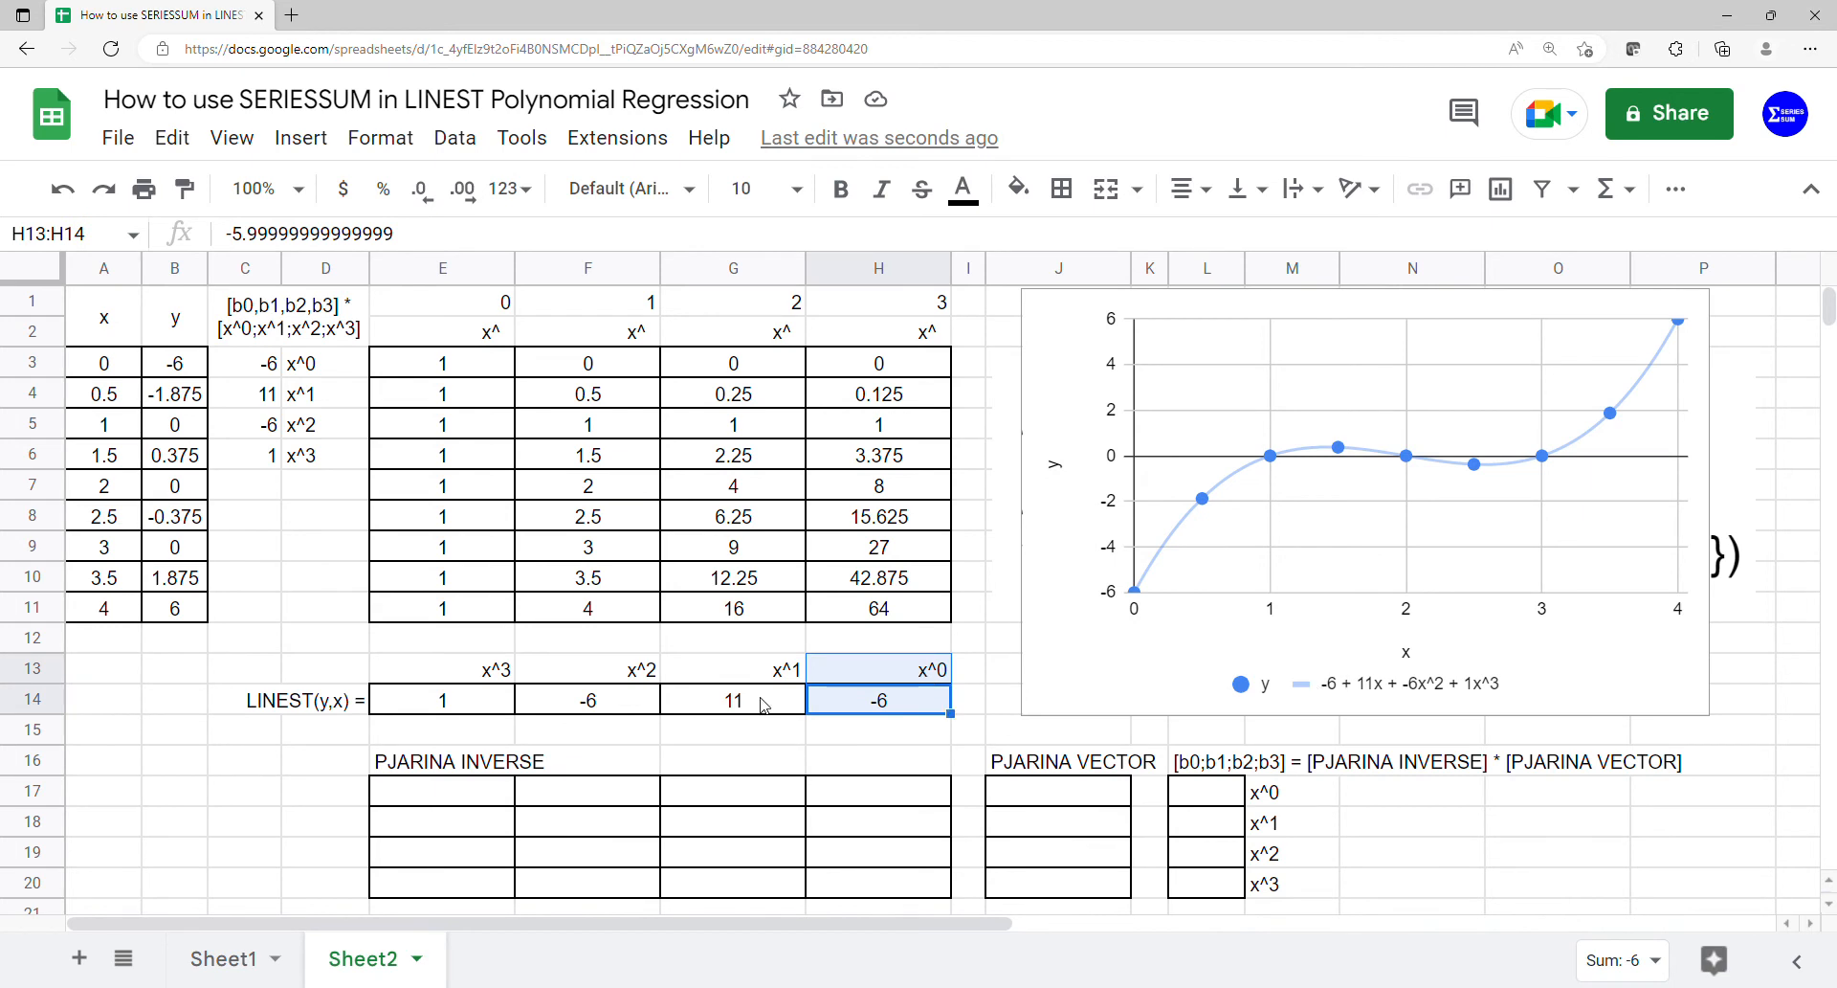
left_click_drag(765, 706, 770, 682)
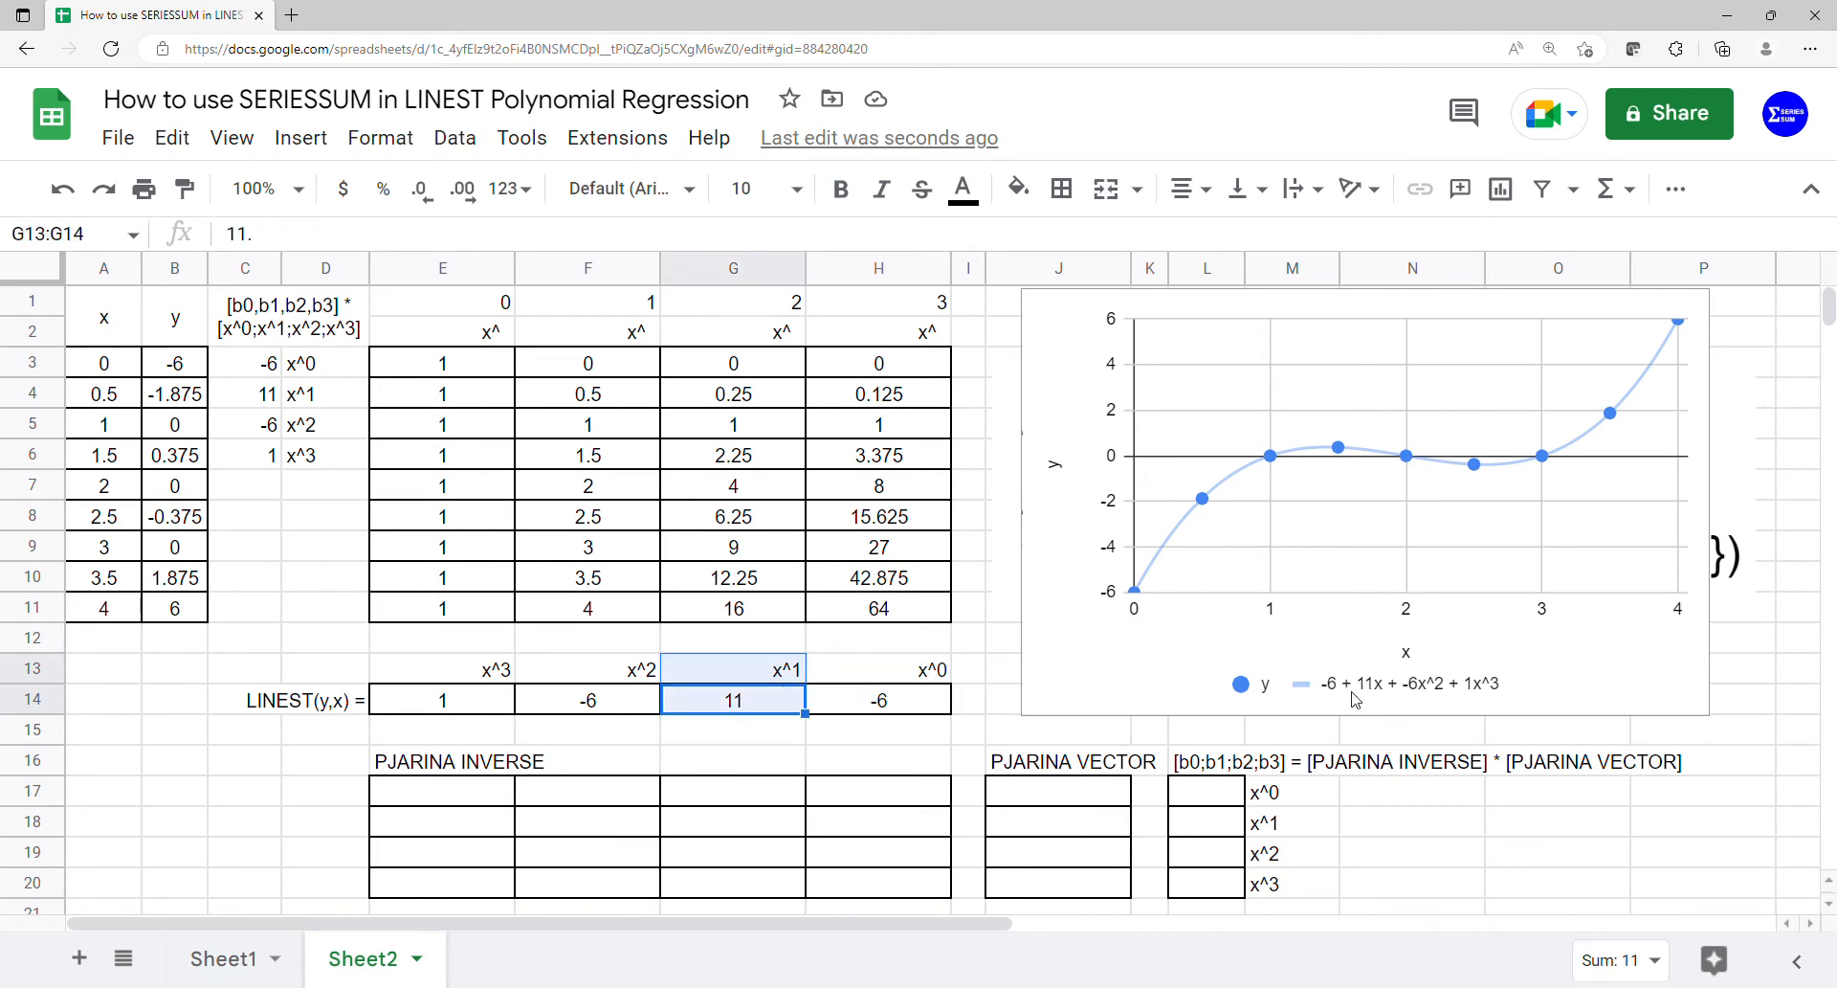
left_click_drag(608, 701, 614, 669)
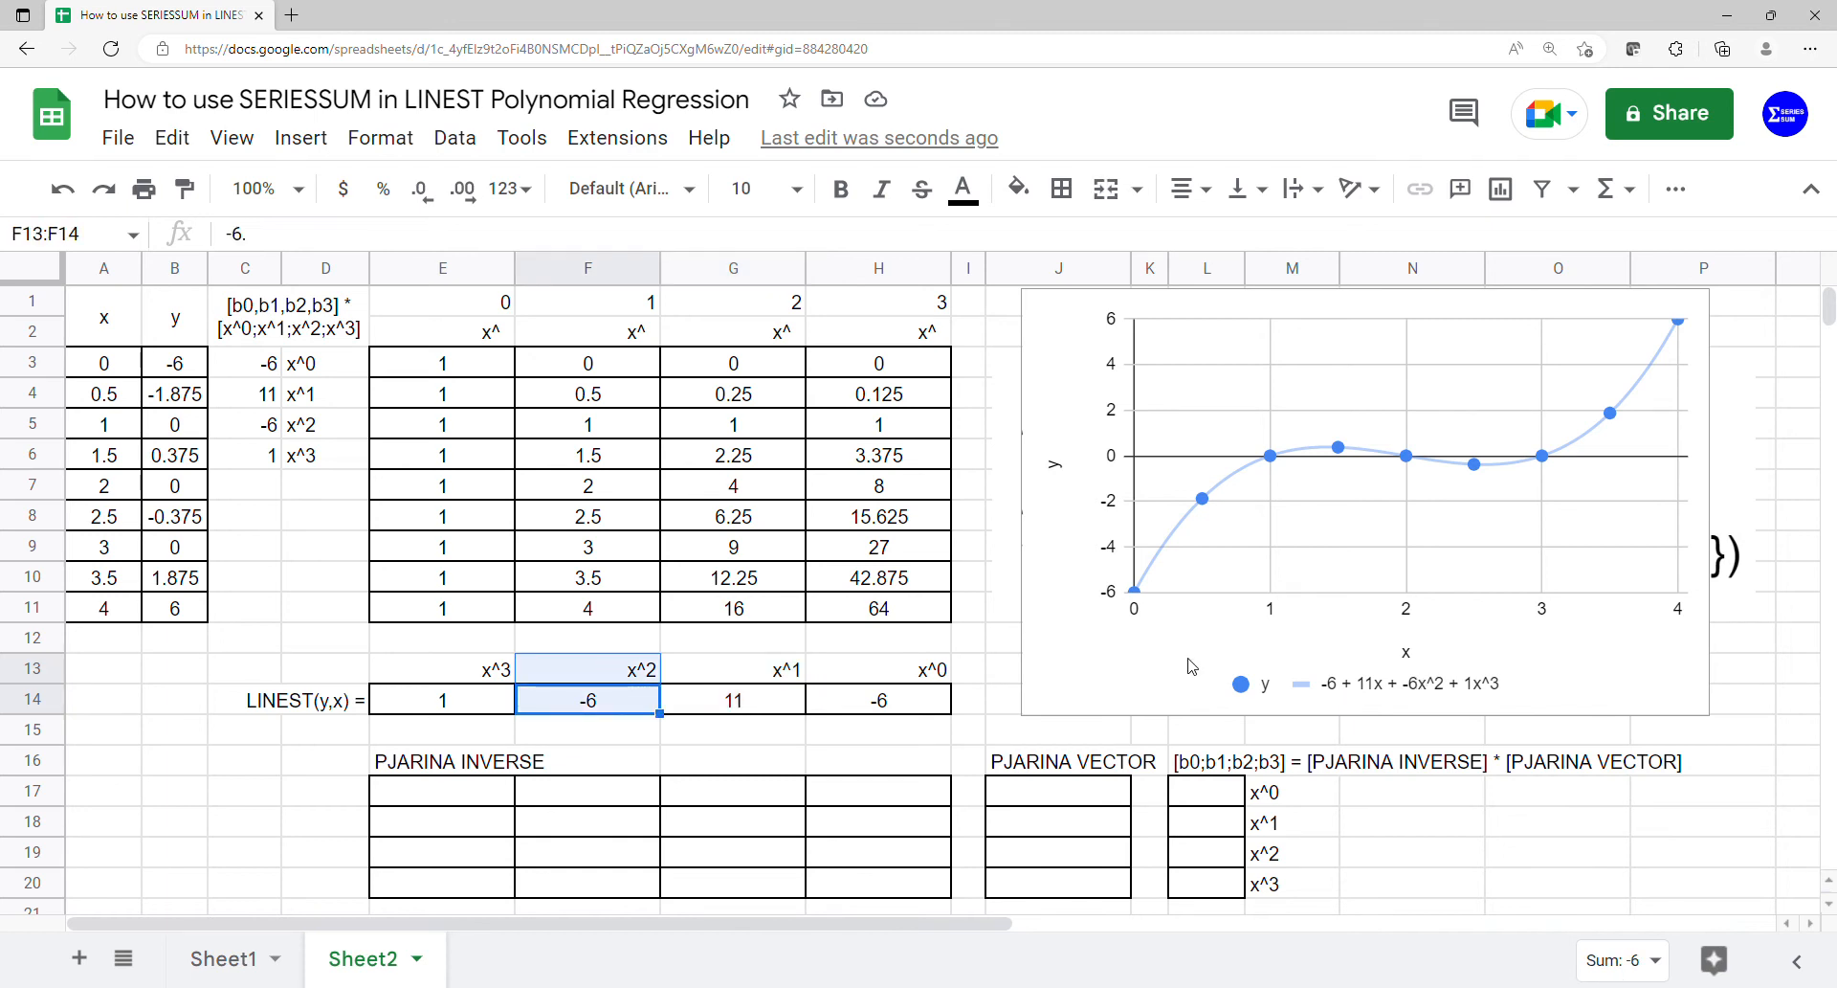
left_click_drag(479, 703, 486, 676)
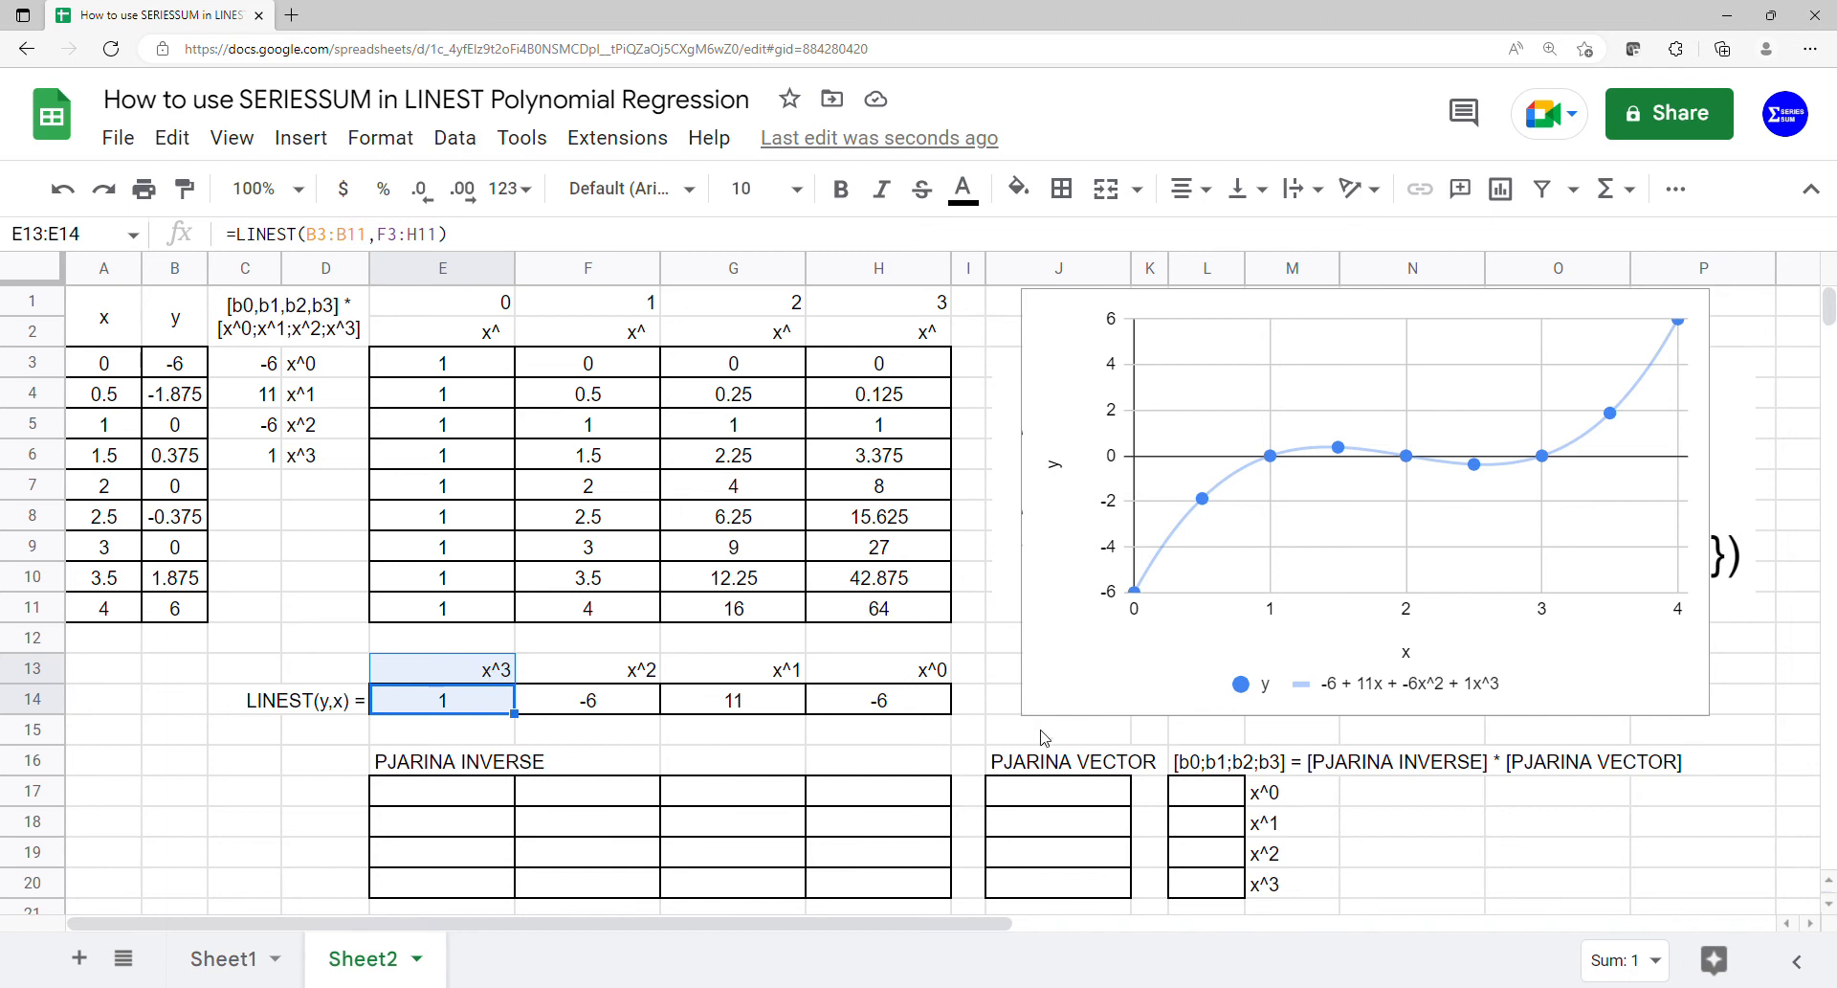
left_click(491, 705)
left_click_drag(493, 705, 874, 708)
- Fill the PJARINA INVERSE block from E17 with the MINVERSE of the MMULT of TRANSPOSE(E3:H11) and E3:H11
left_click(445, 800)
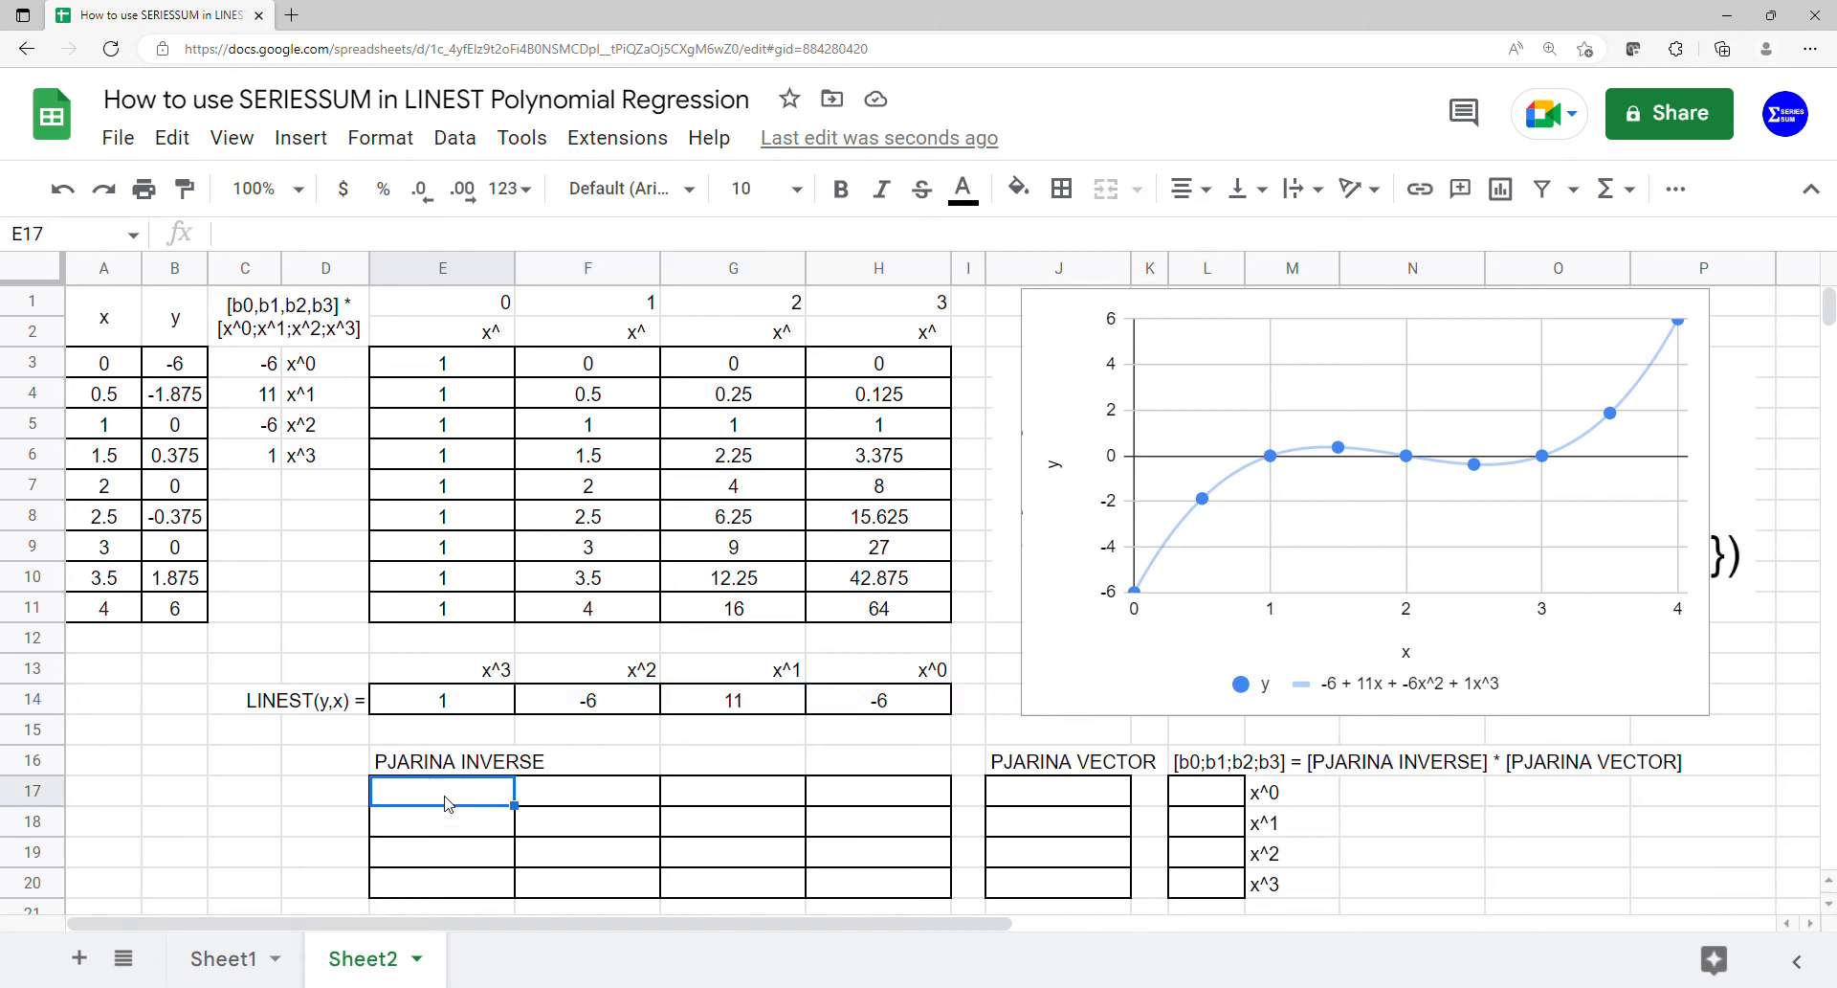
type("=")
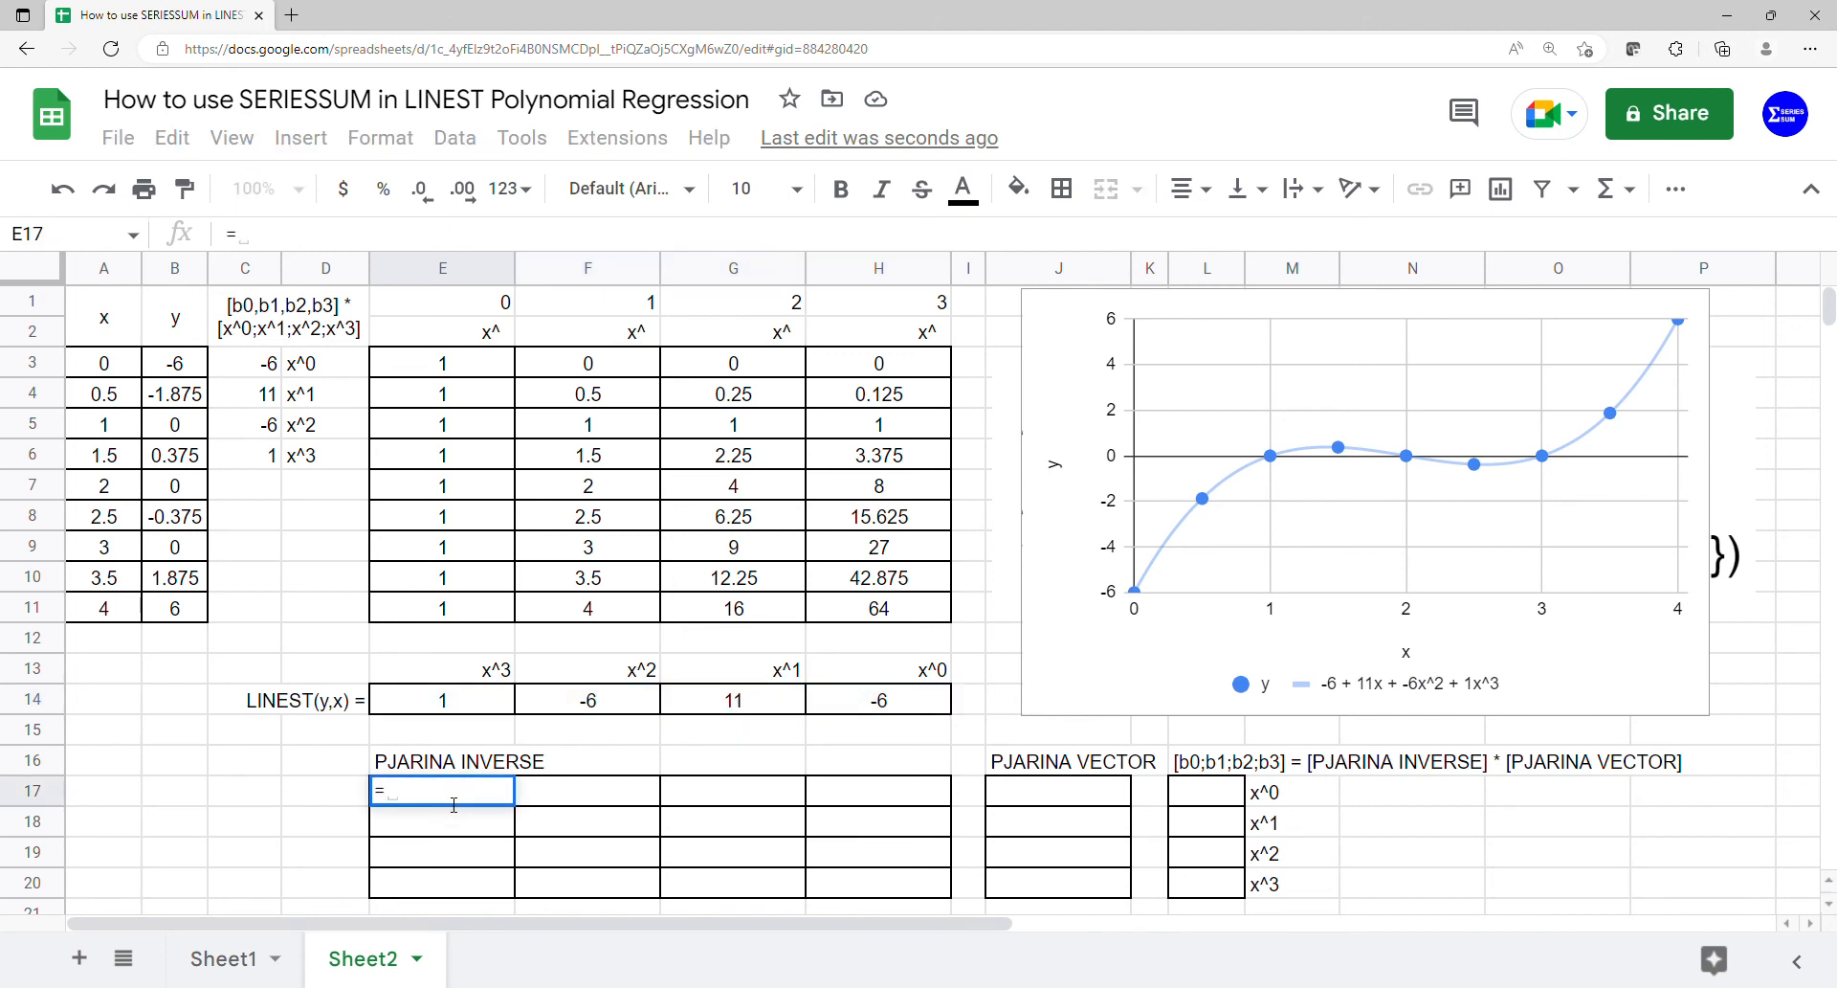
type("minv")
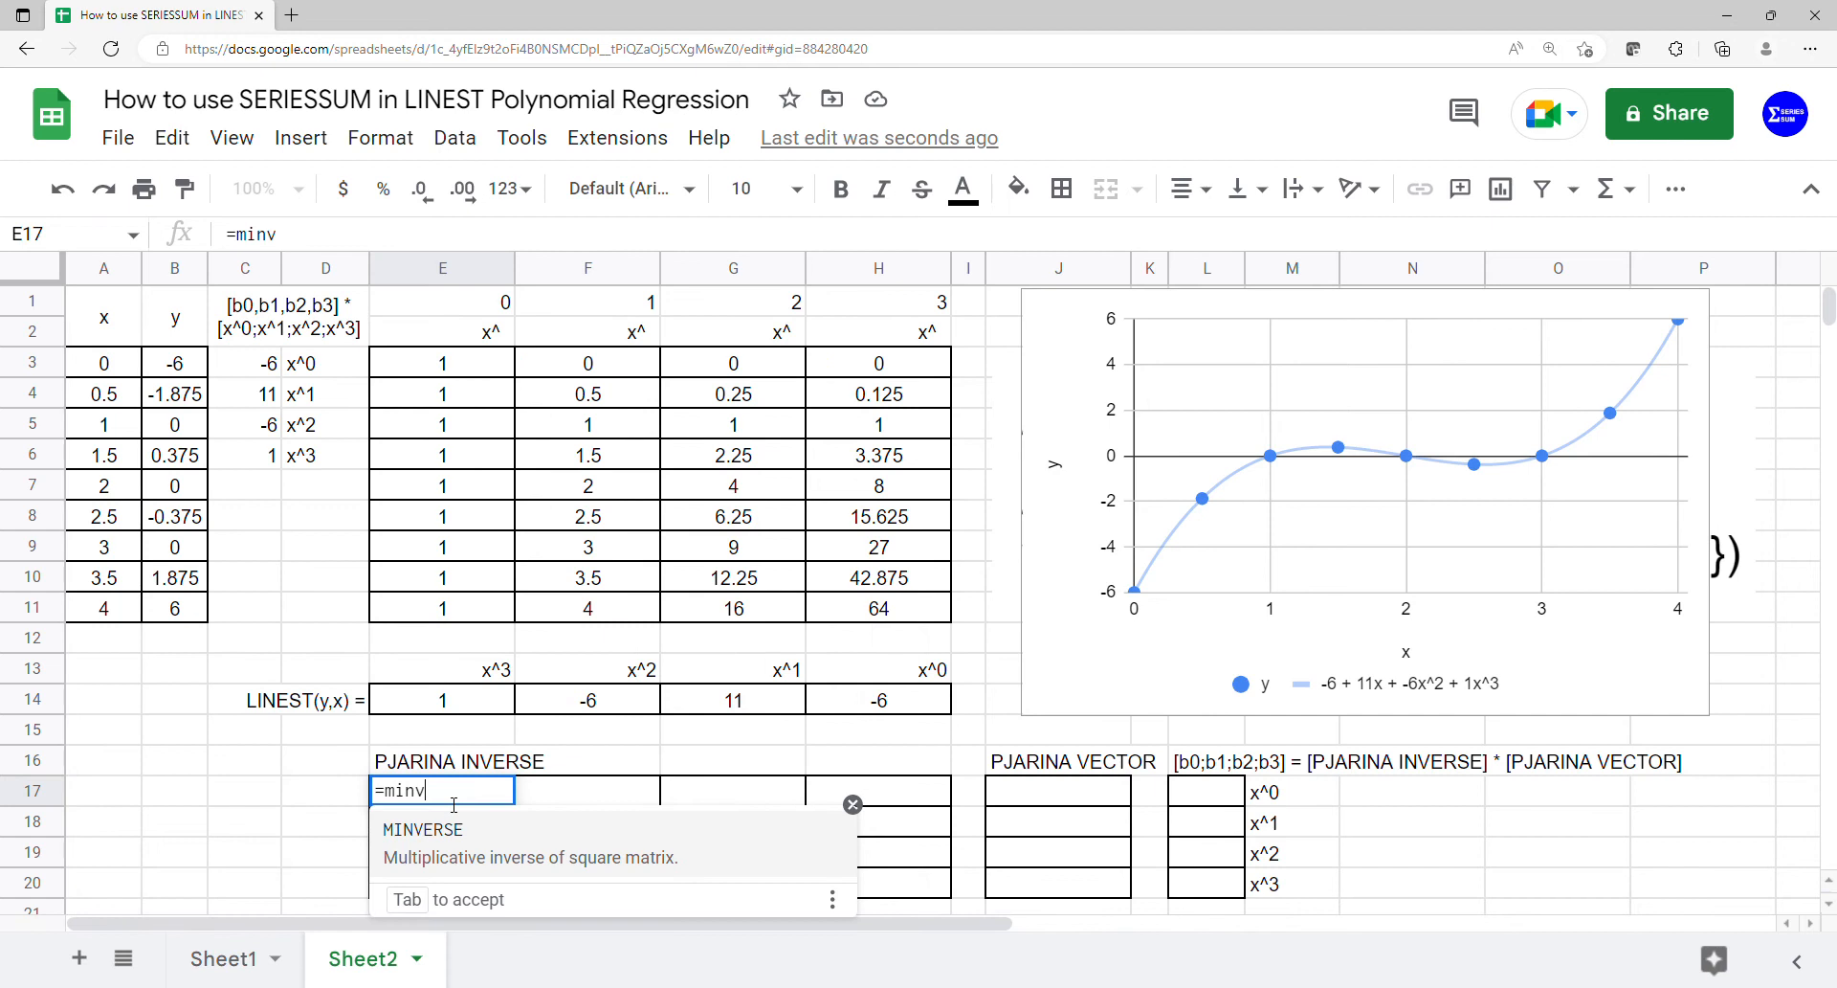
key("Tab")
type("mm")
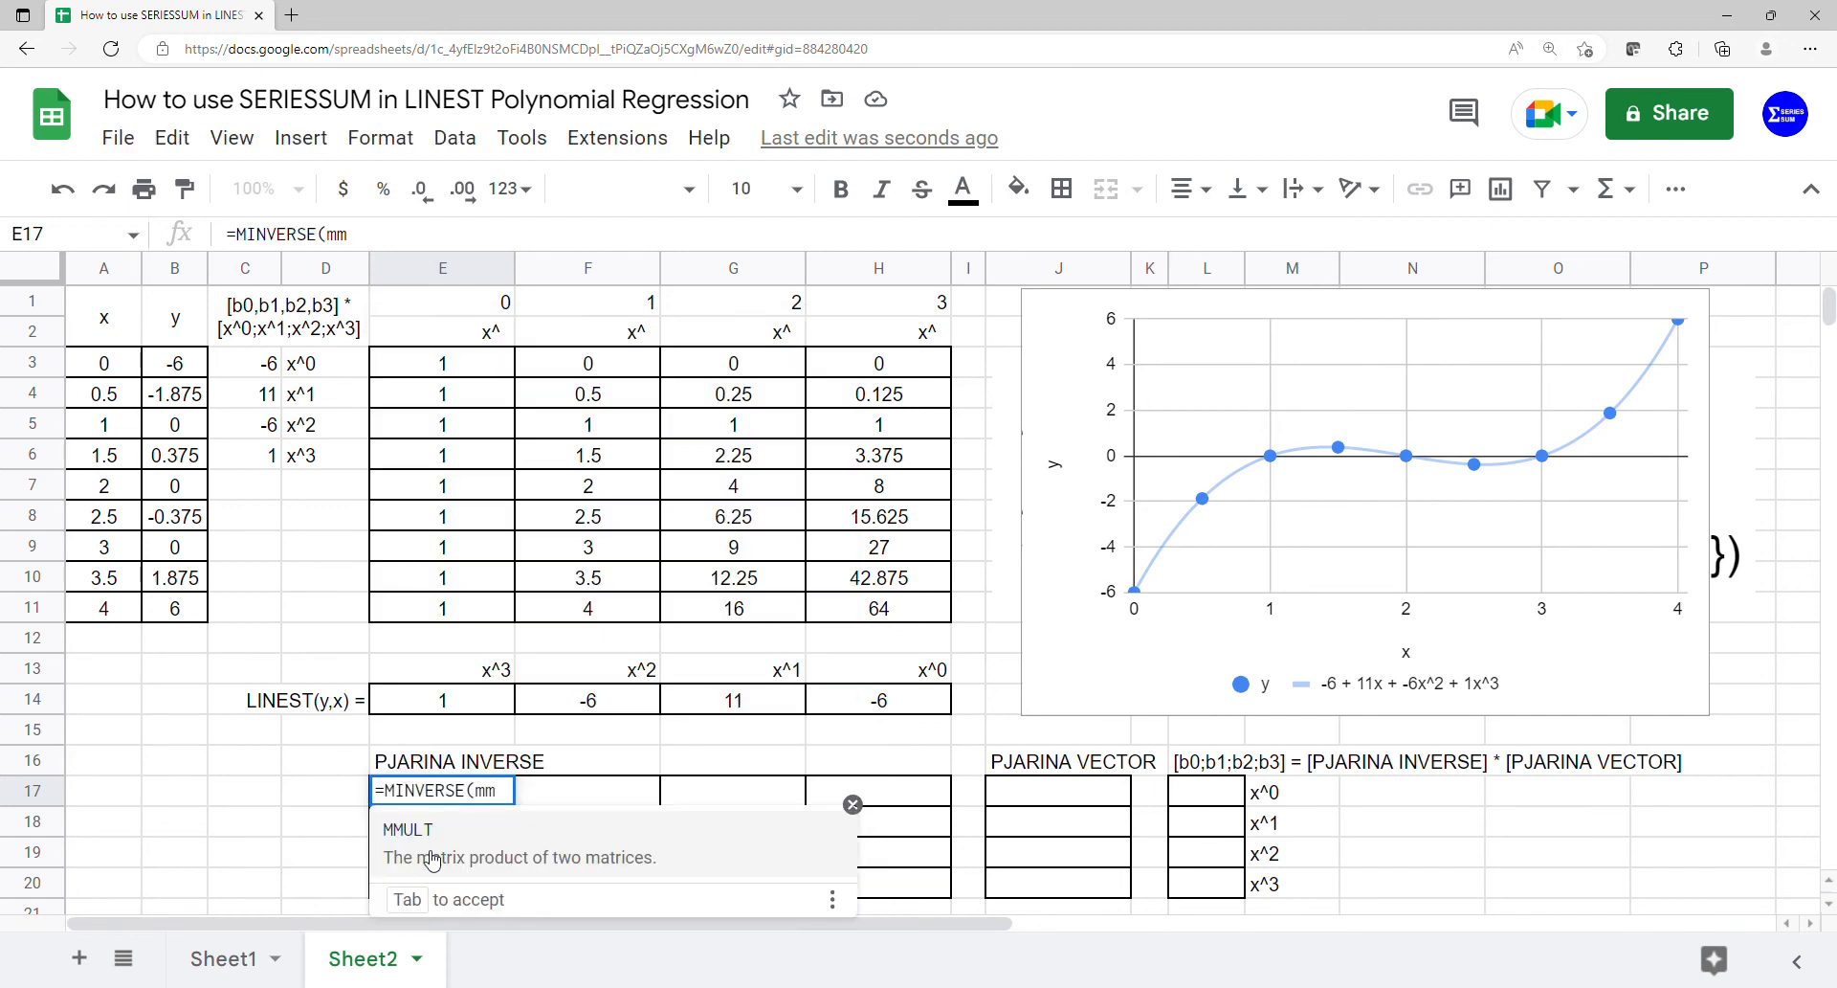
key("Tab")
type("tra")
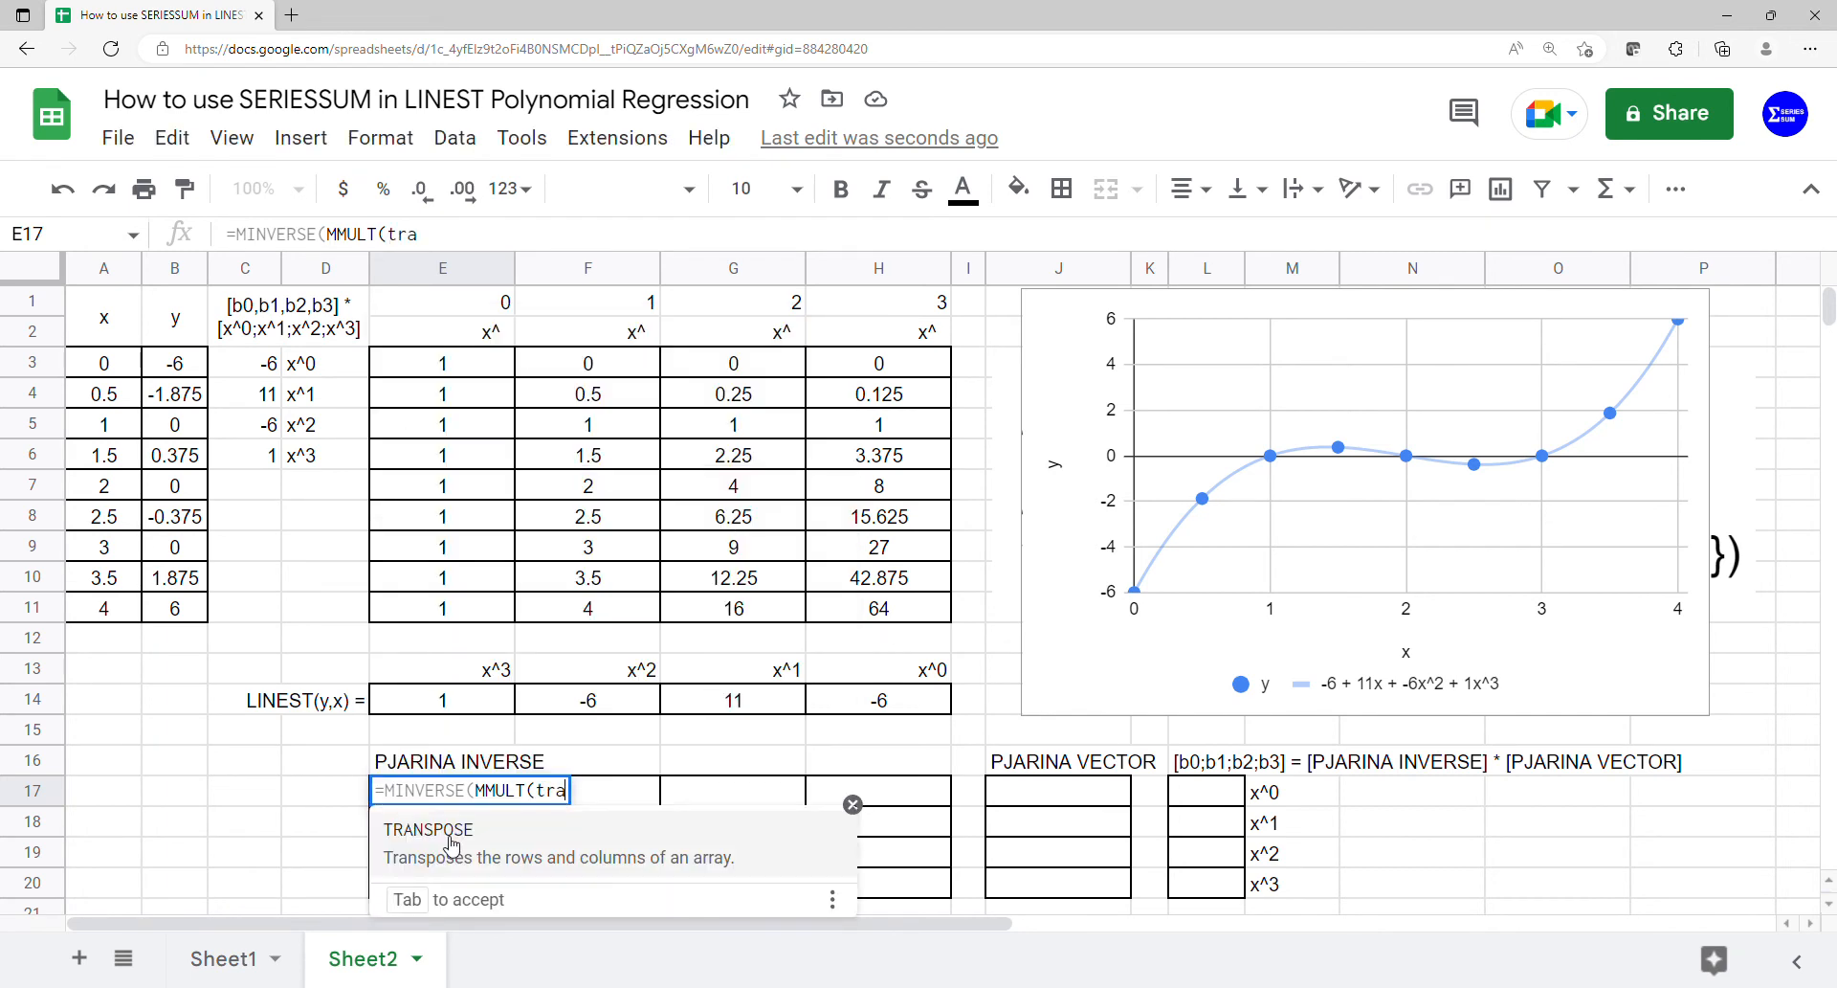
key("Tab")
left_click_drag(450, 373, 854, 610)
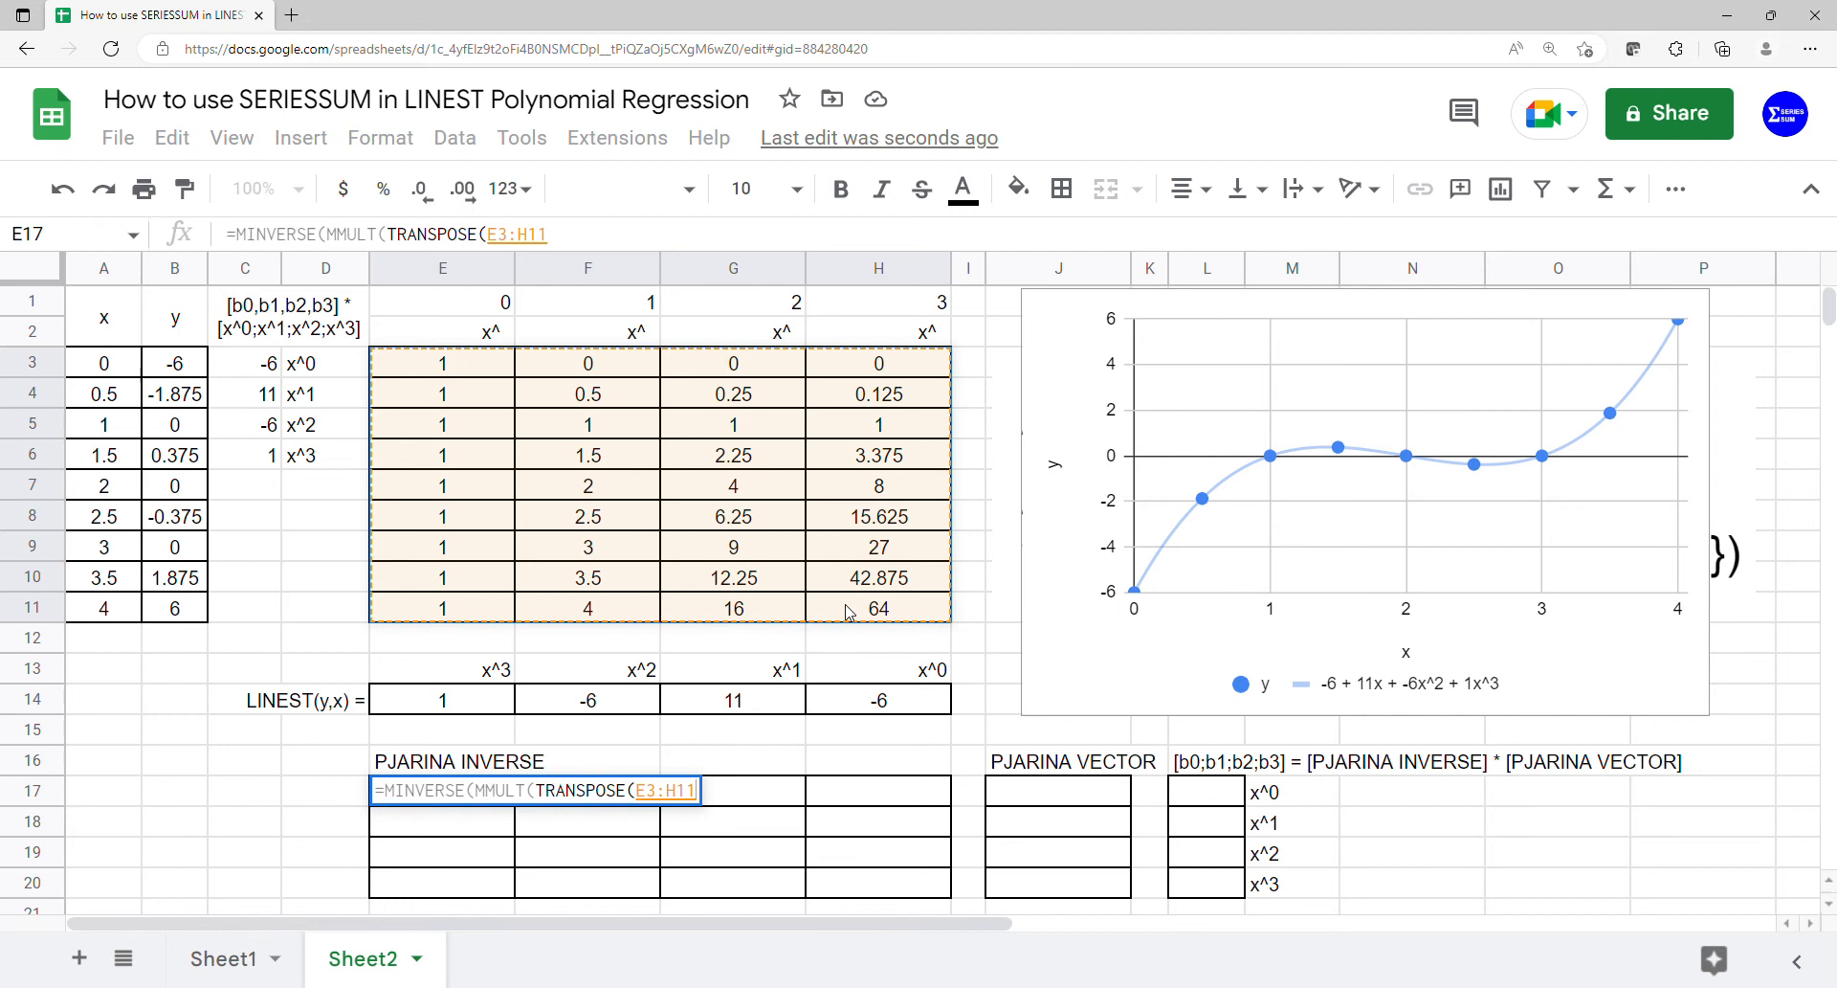
type("),")
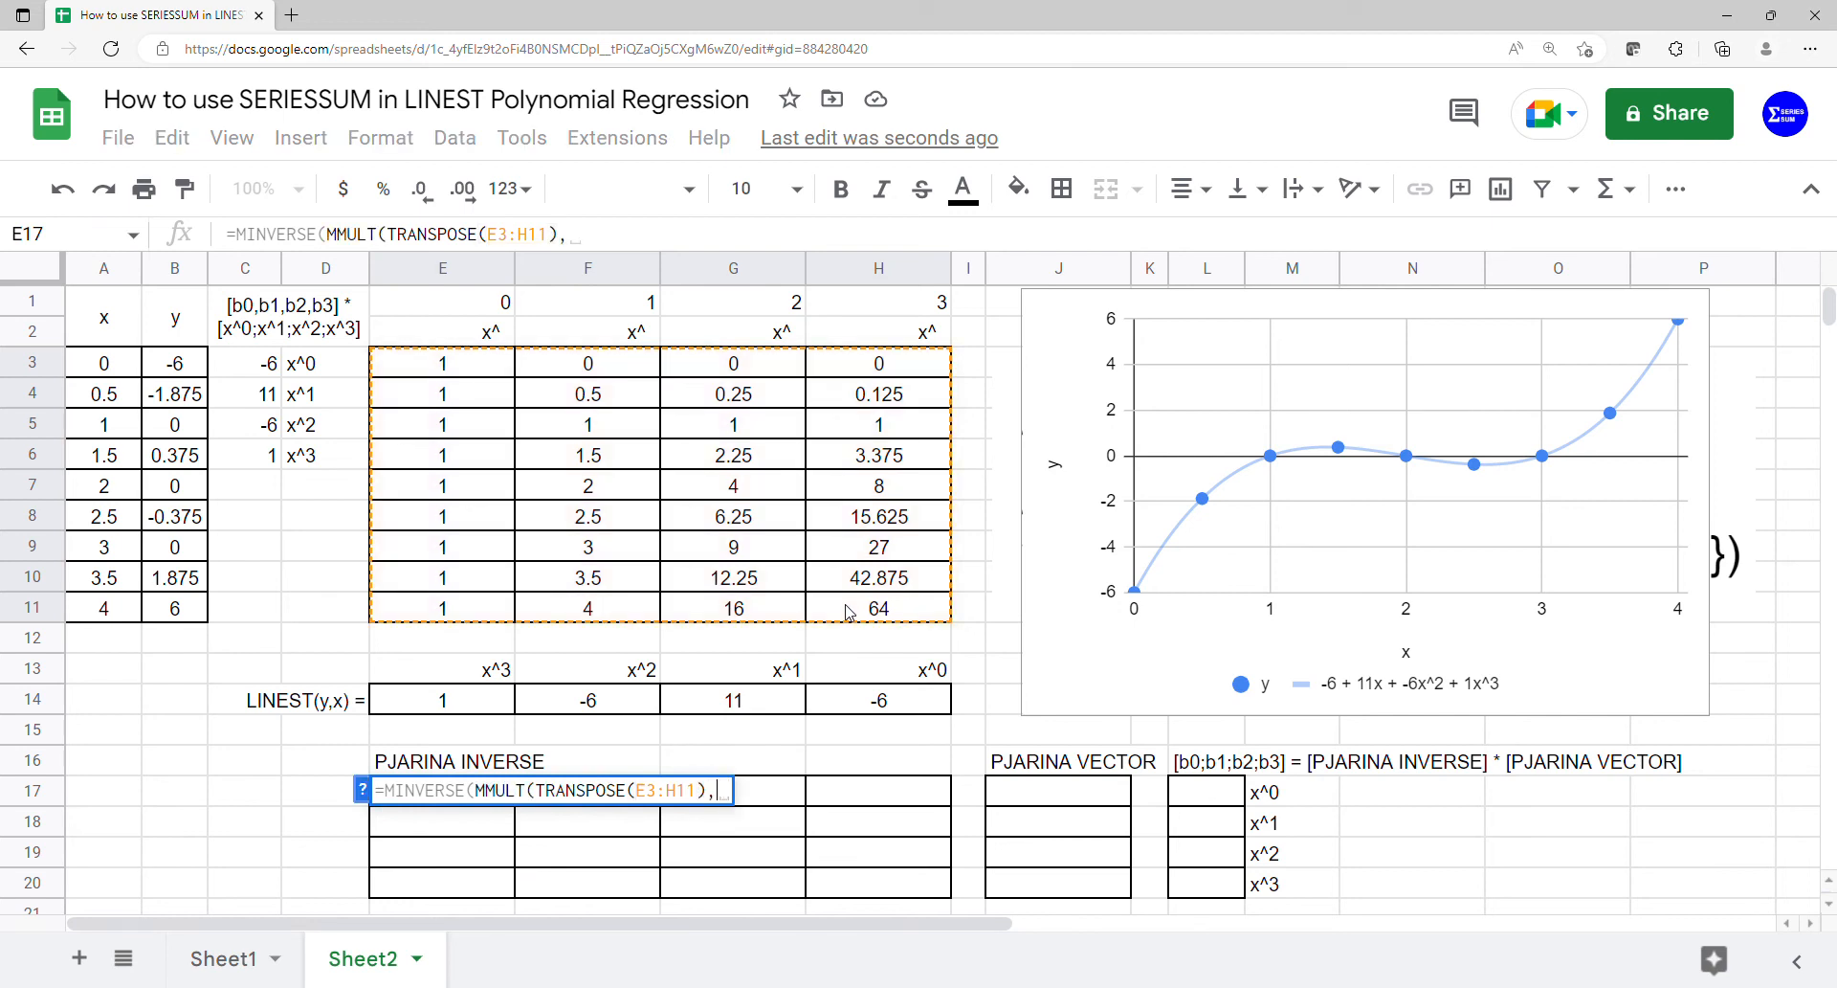
mouse_move(443, 363)
left_mouse_down()
mouse_move(574, 421)
mouse_move(857, 618)
left_mouse_up()
key("Return")
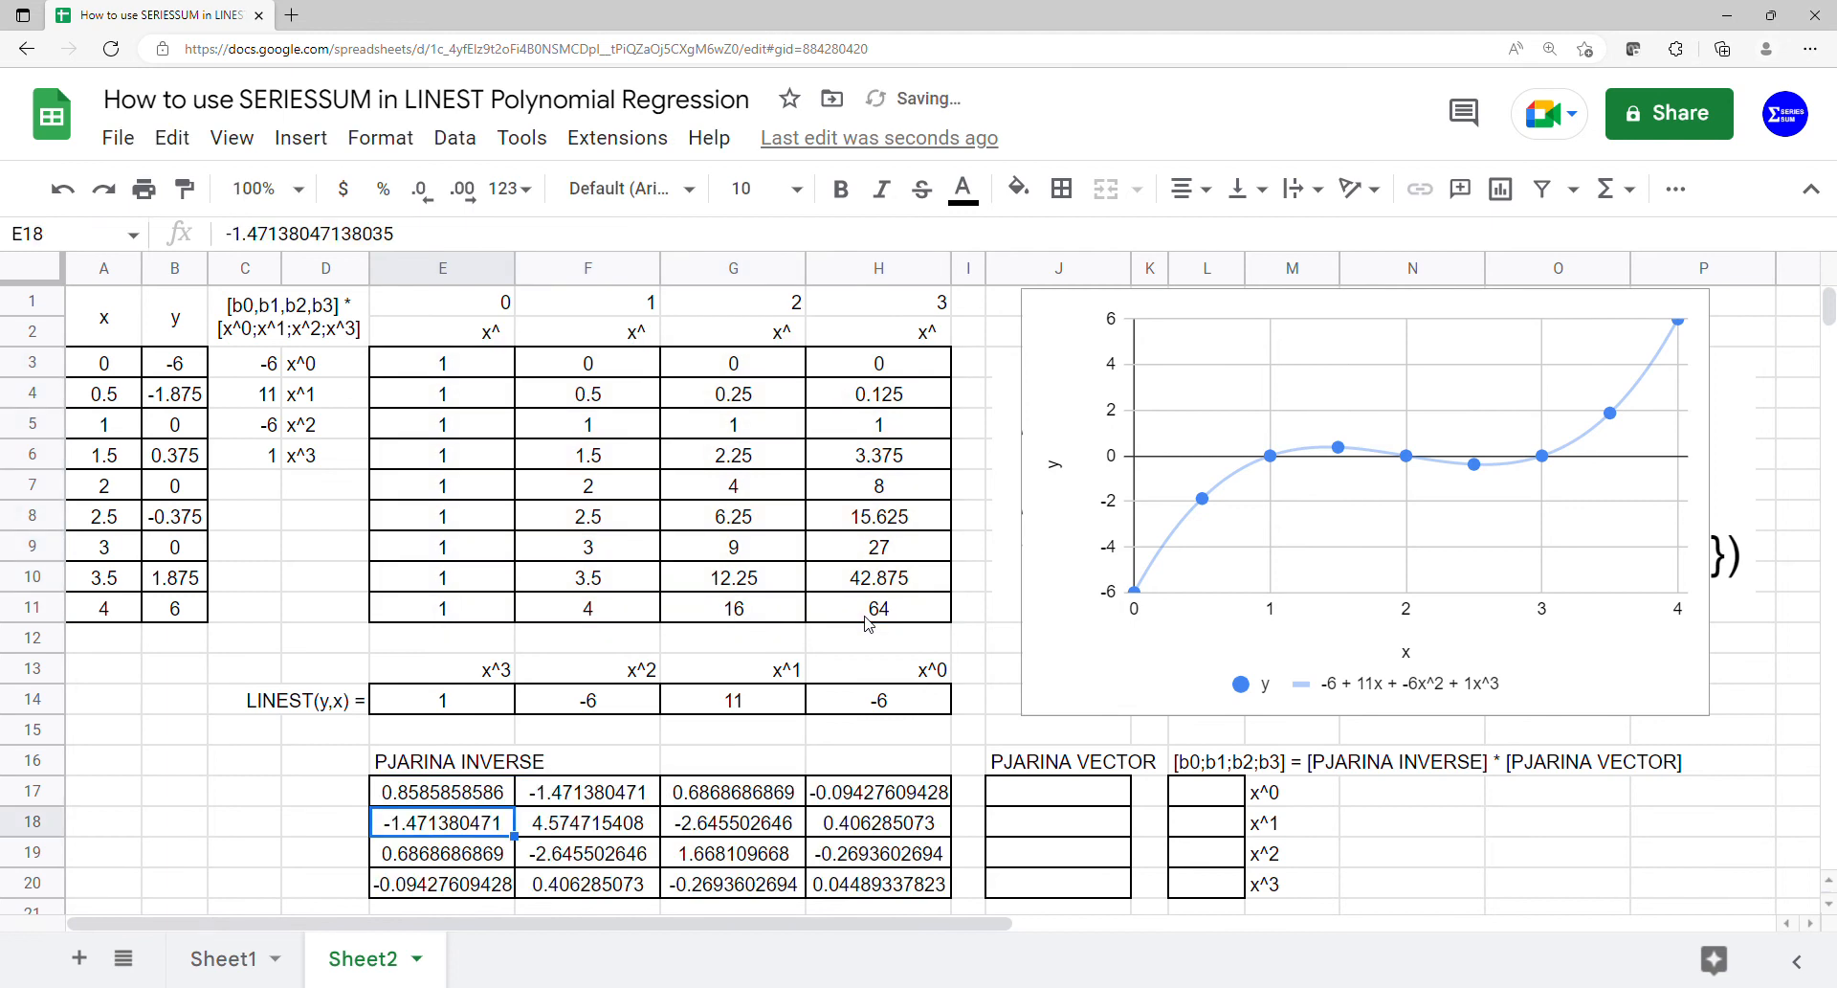
- Fill the PJARINA VECTOR from J17 with the formula =MMULT(TRANSPOSE(E3:H11),B3:B11)
left_click(1056, 796)
type("=")
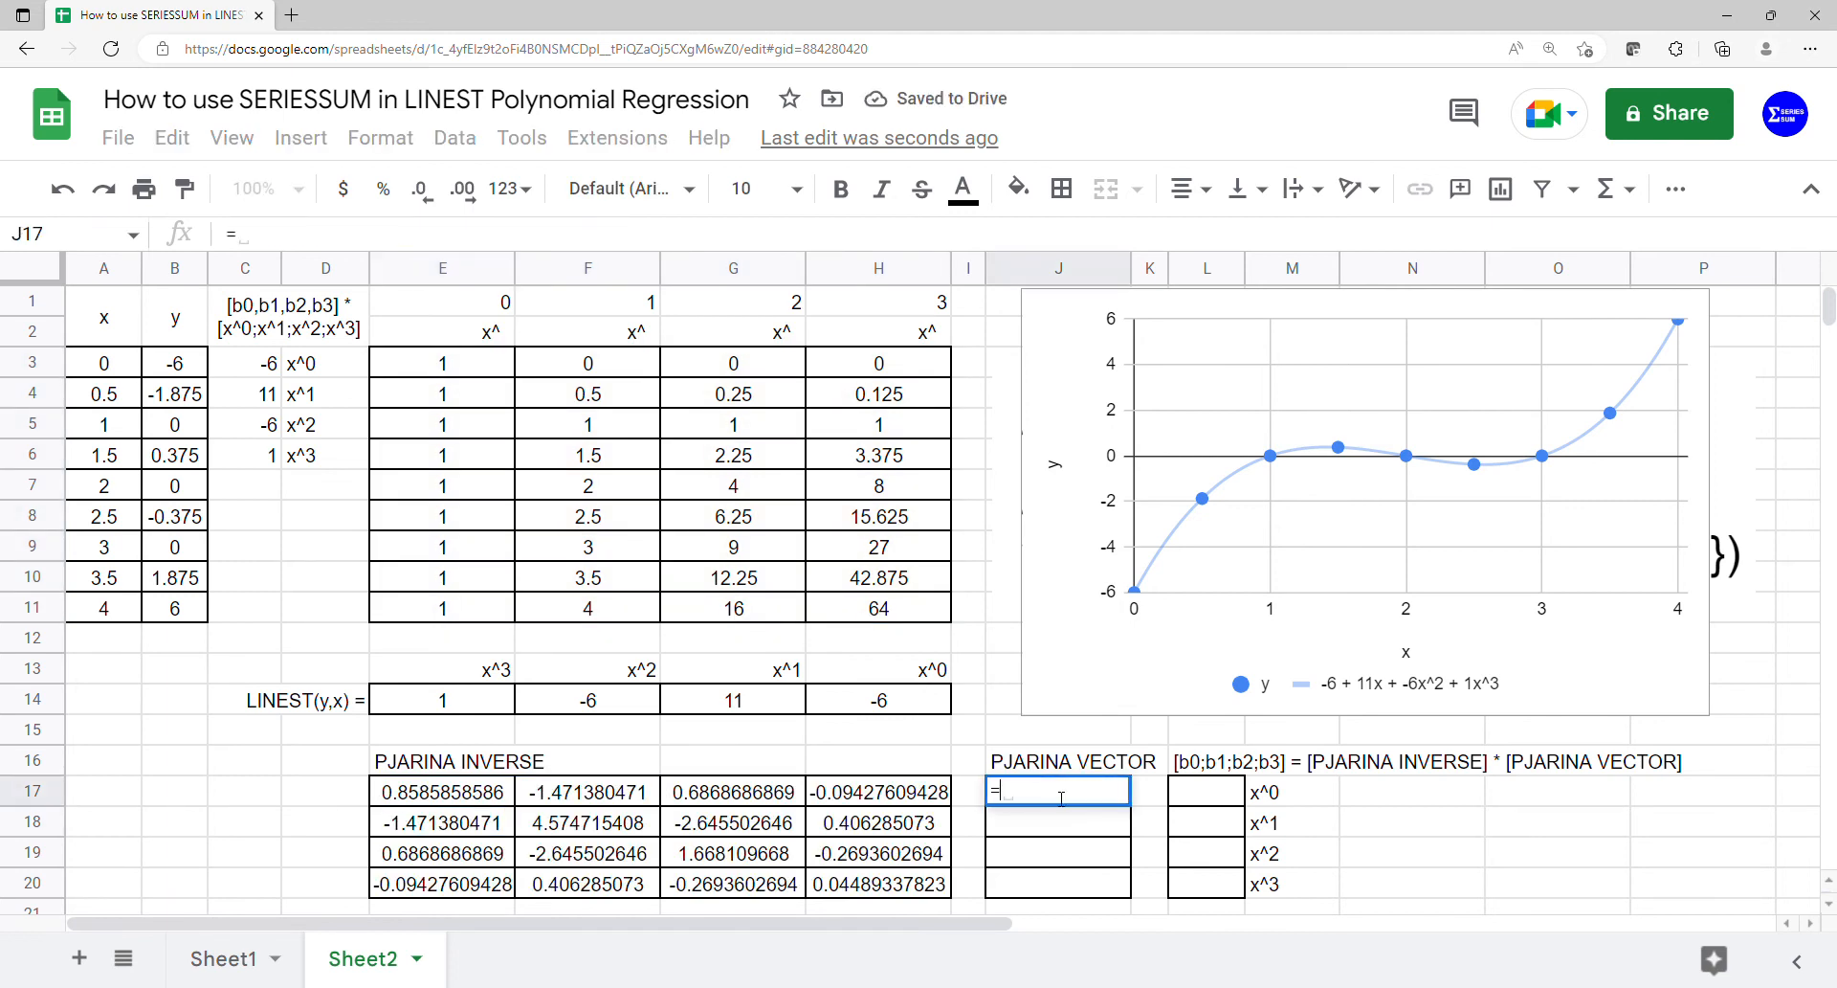
type("mu")
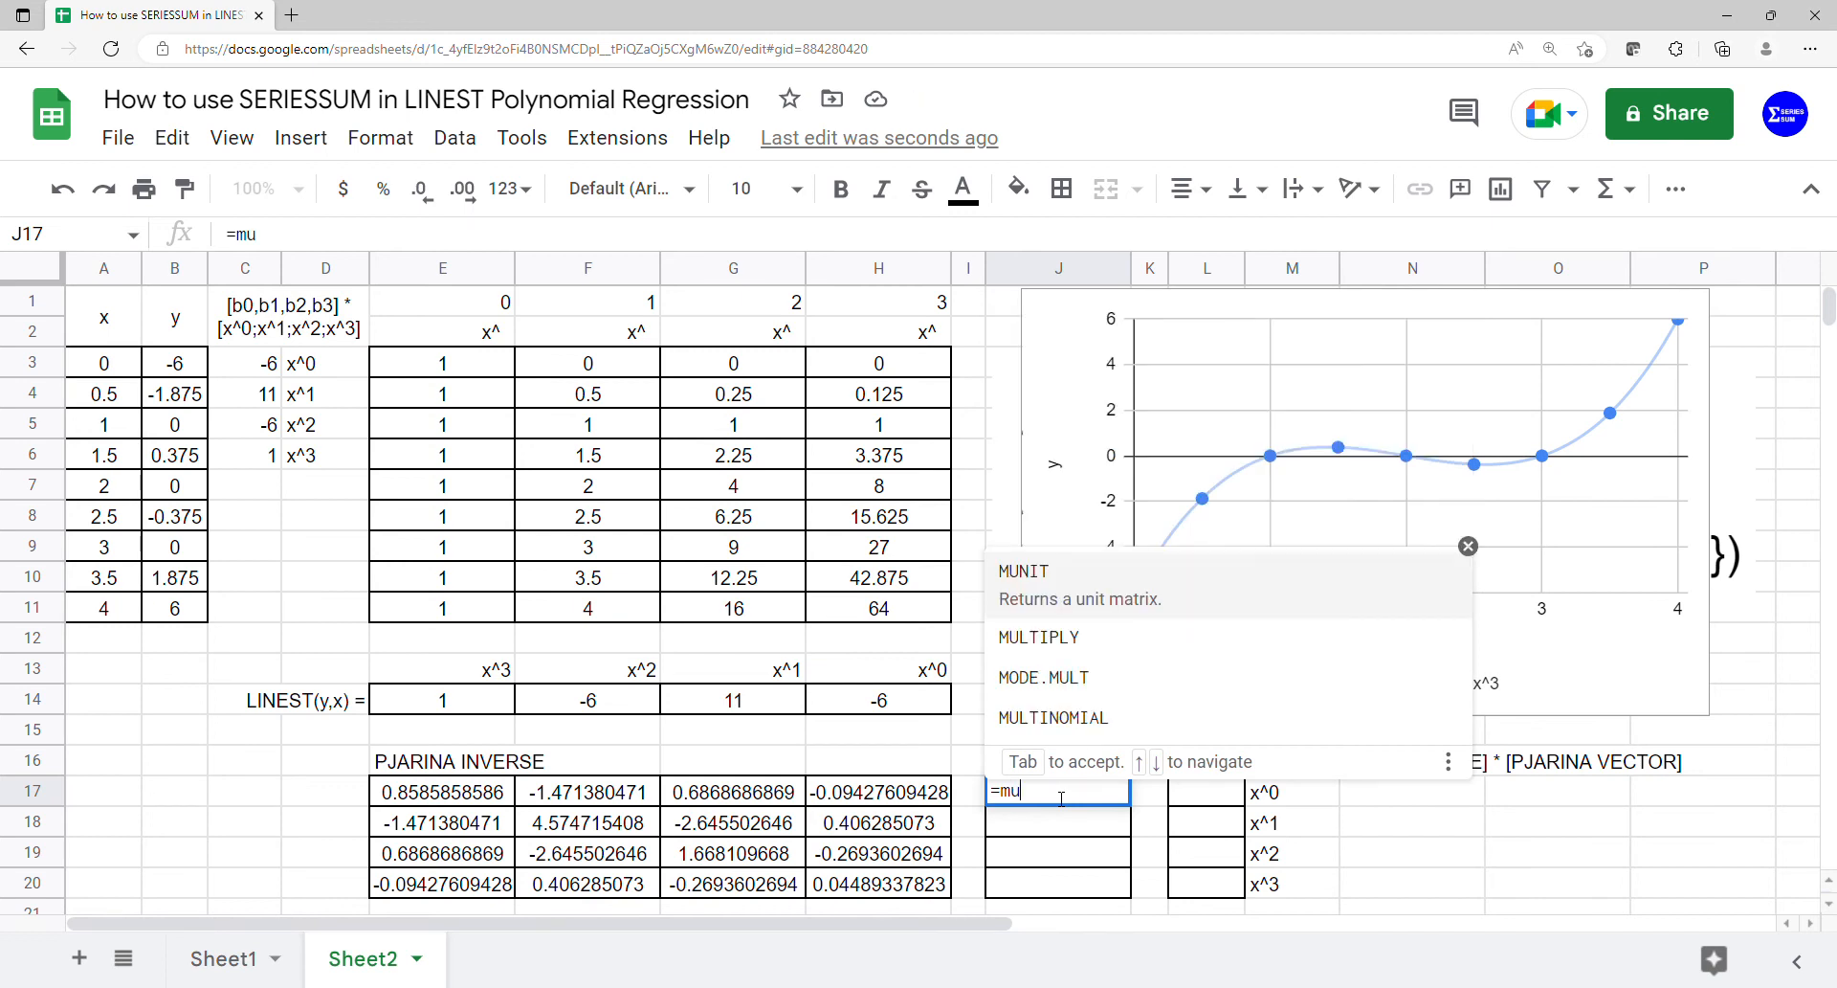
key("BackSpace")
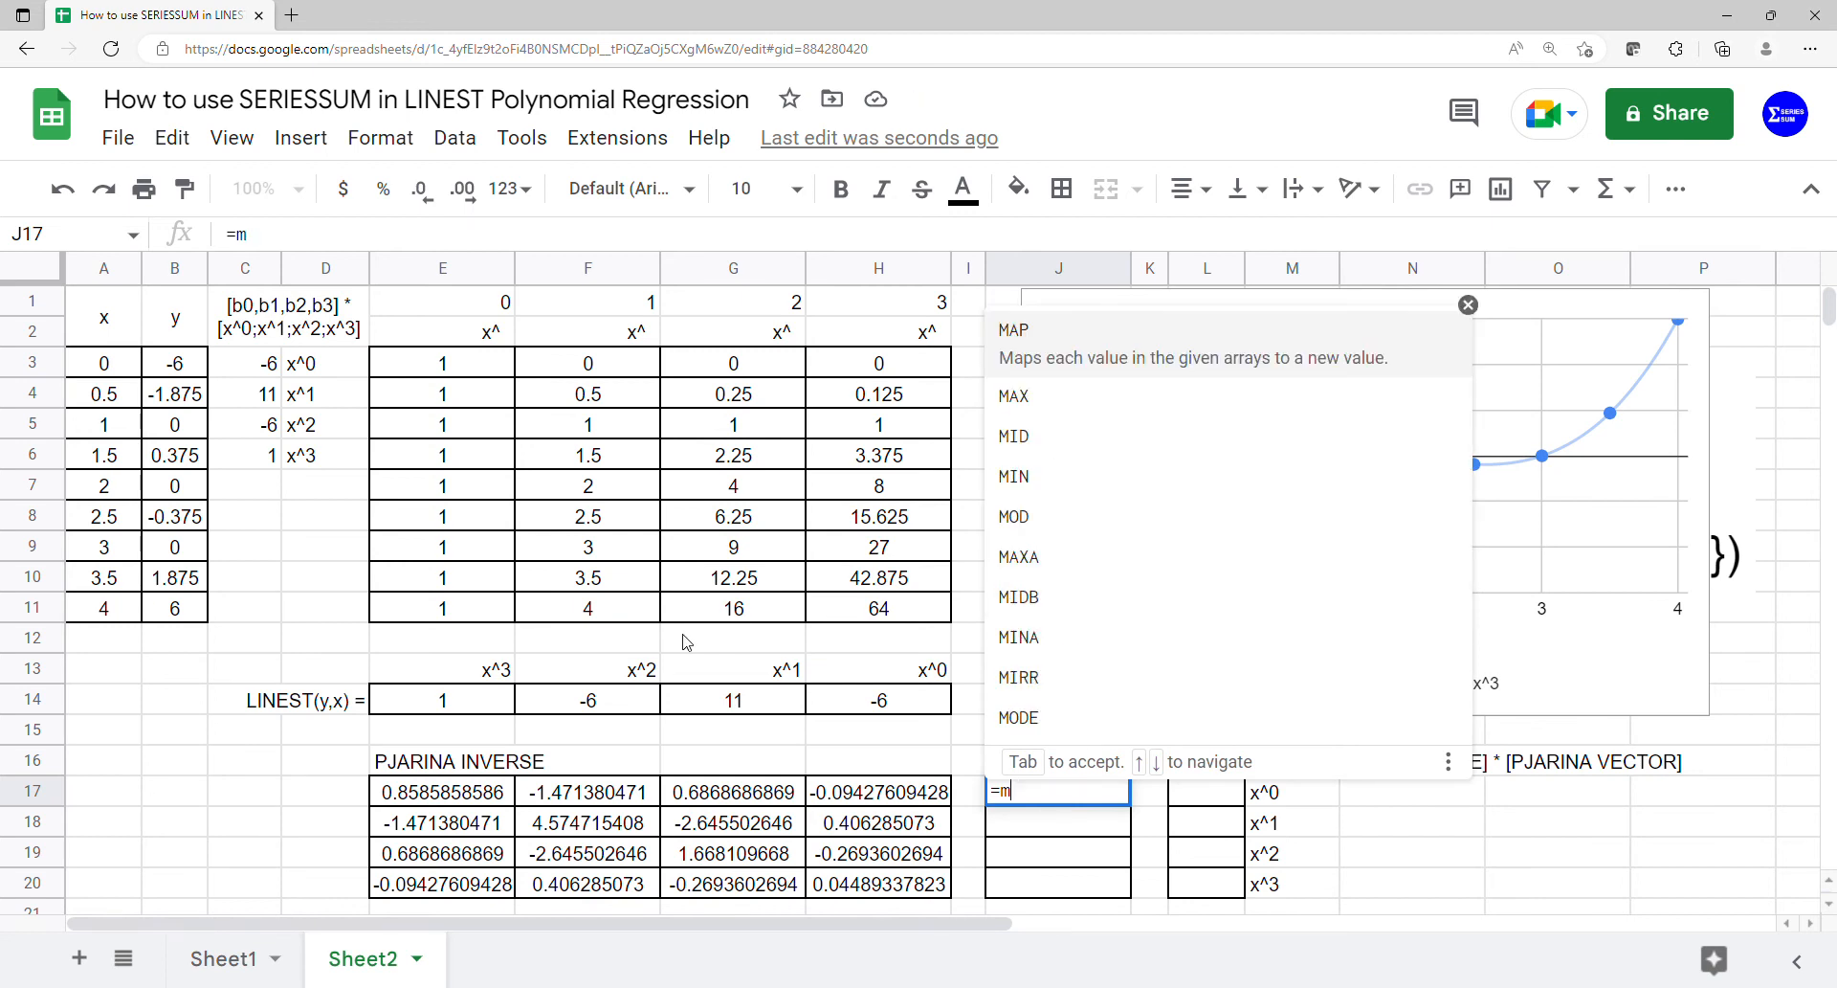
type("m")
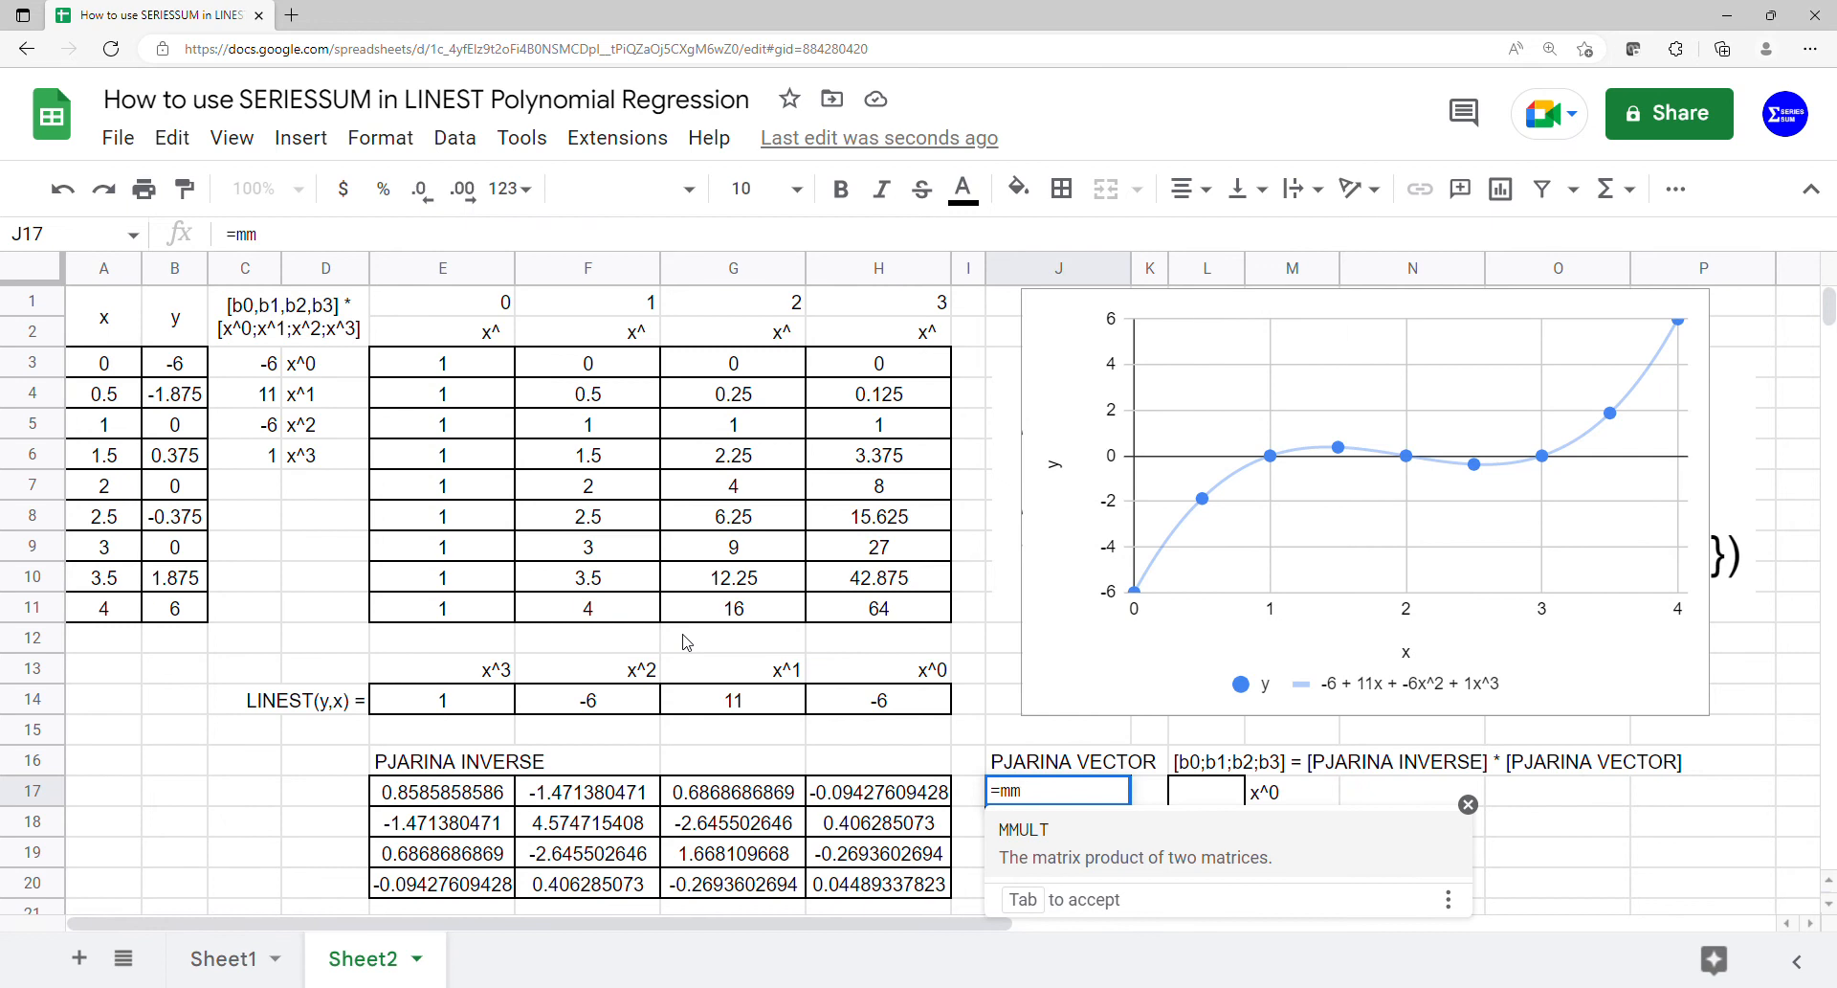
left_click(1029, 844)
type("tra")
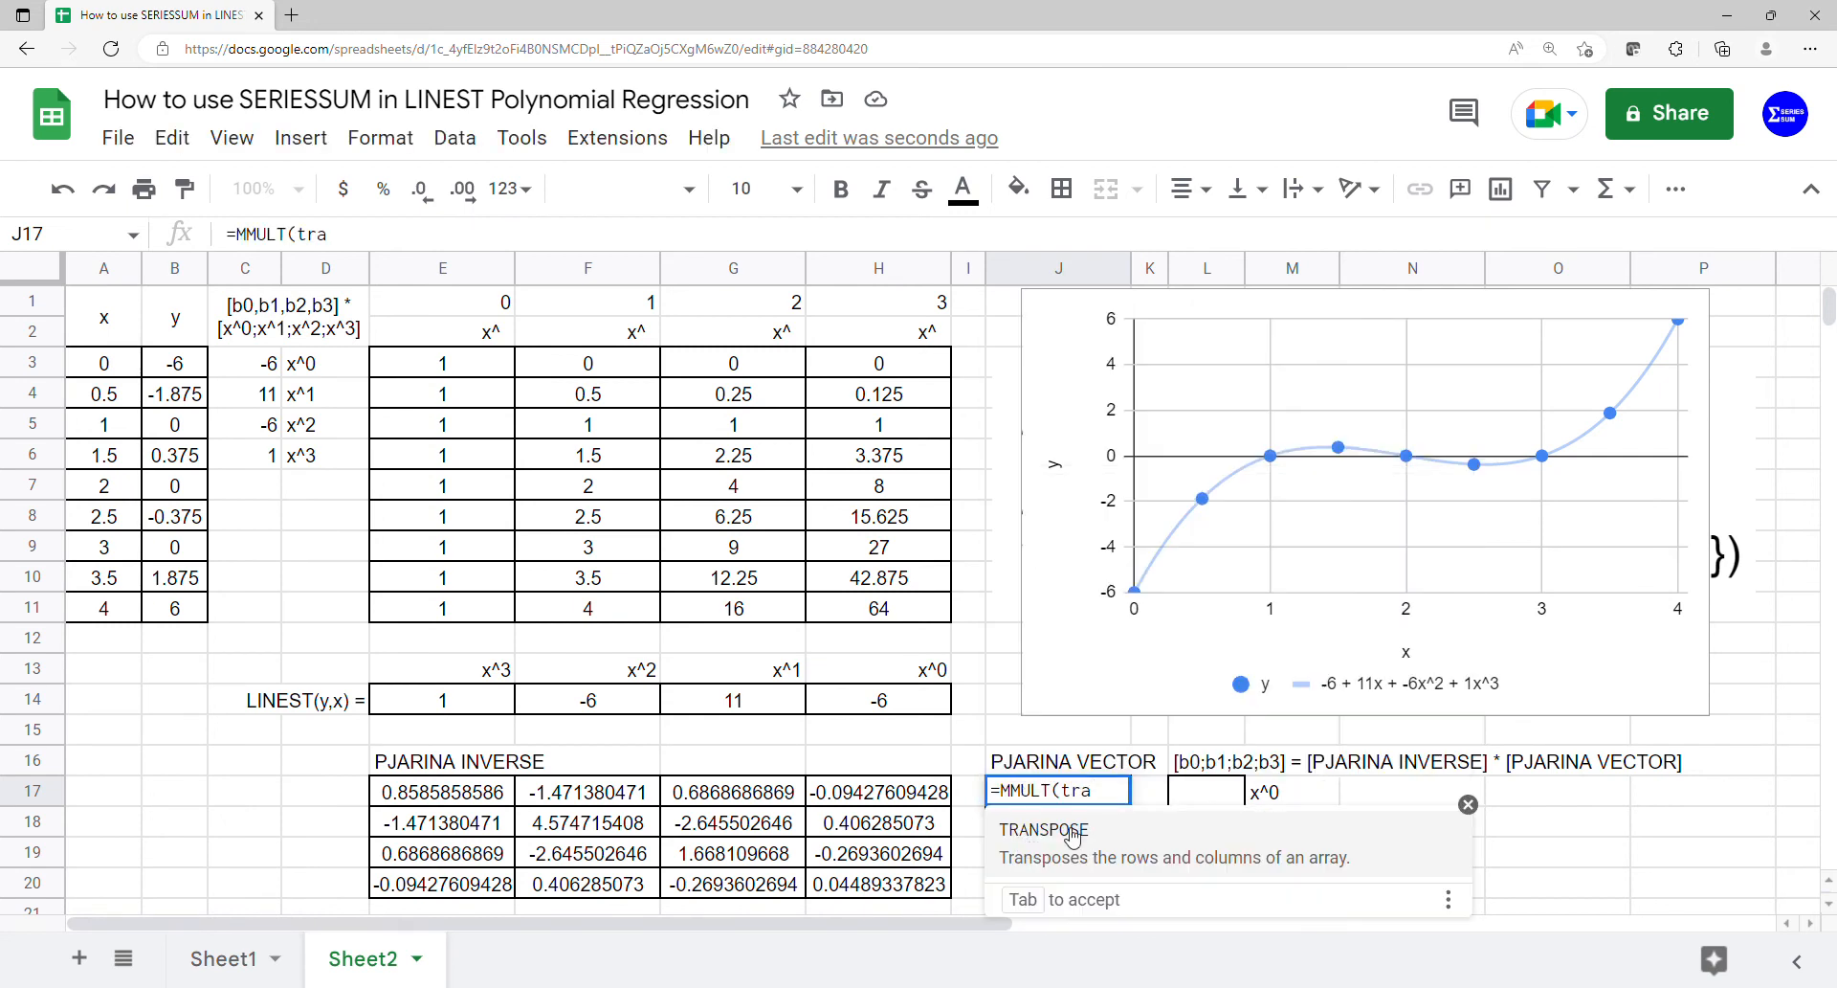
left_click(1029, 844)
left_click_drag(443, 364, 866, 620)
type("),")
left_click_drag(191, 369, 181, 611)
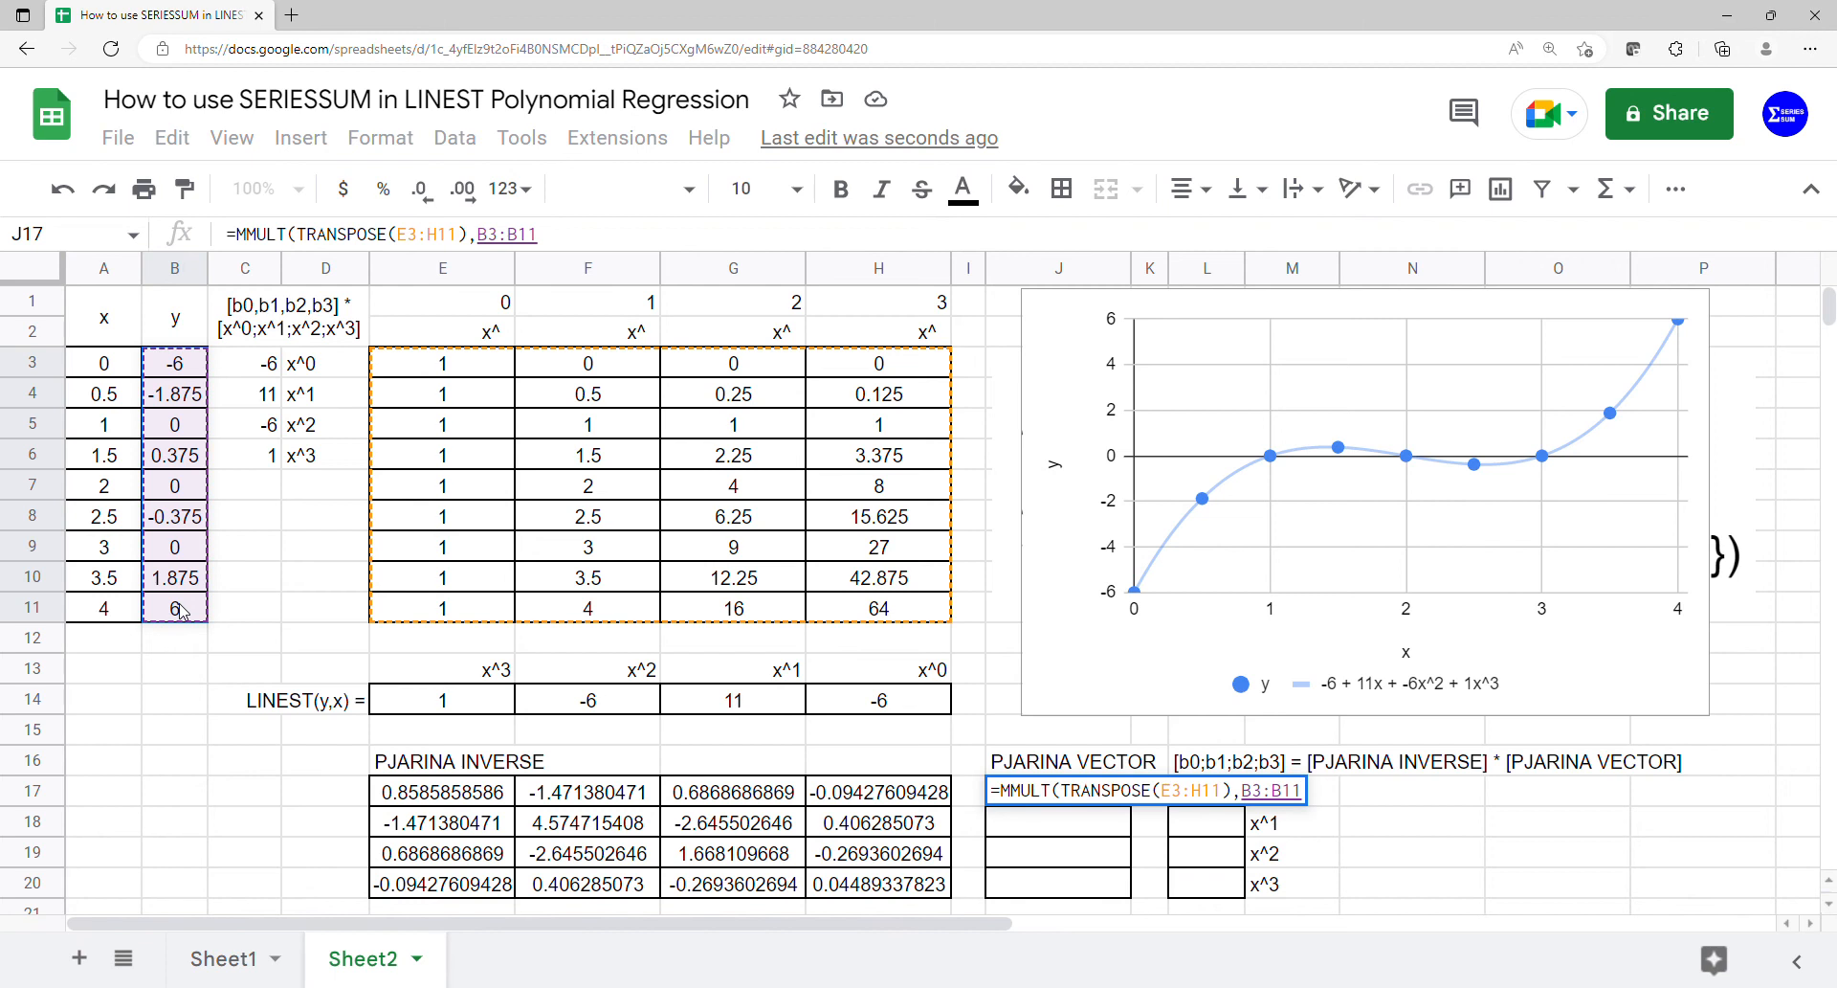
key("Return")
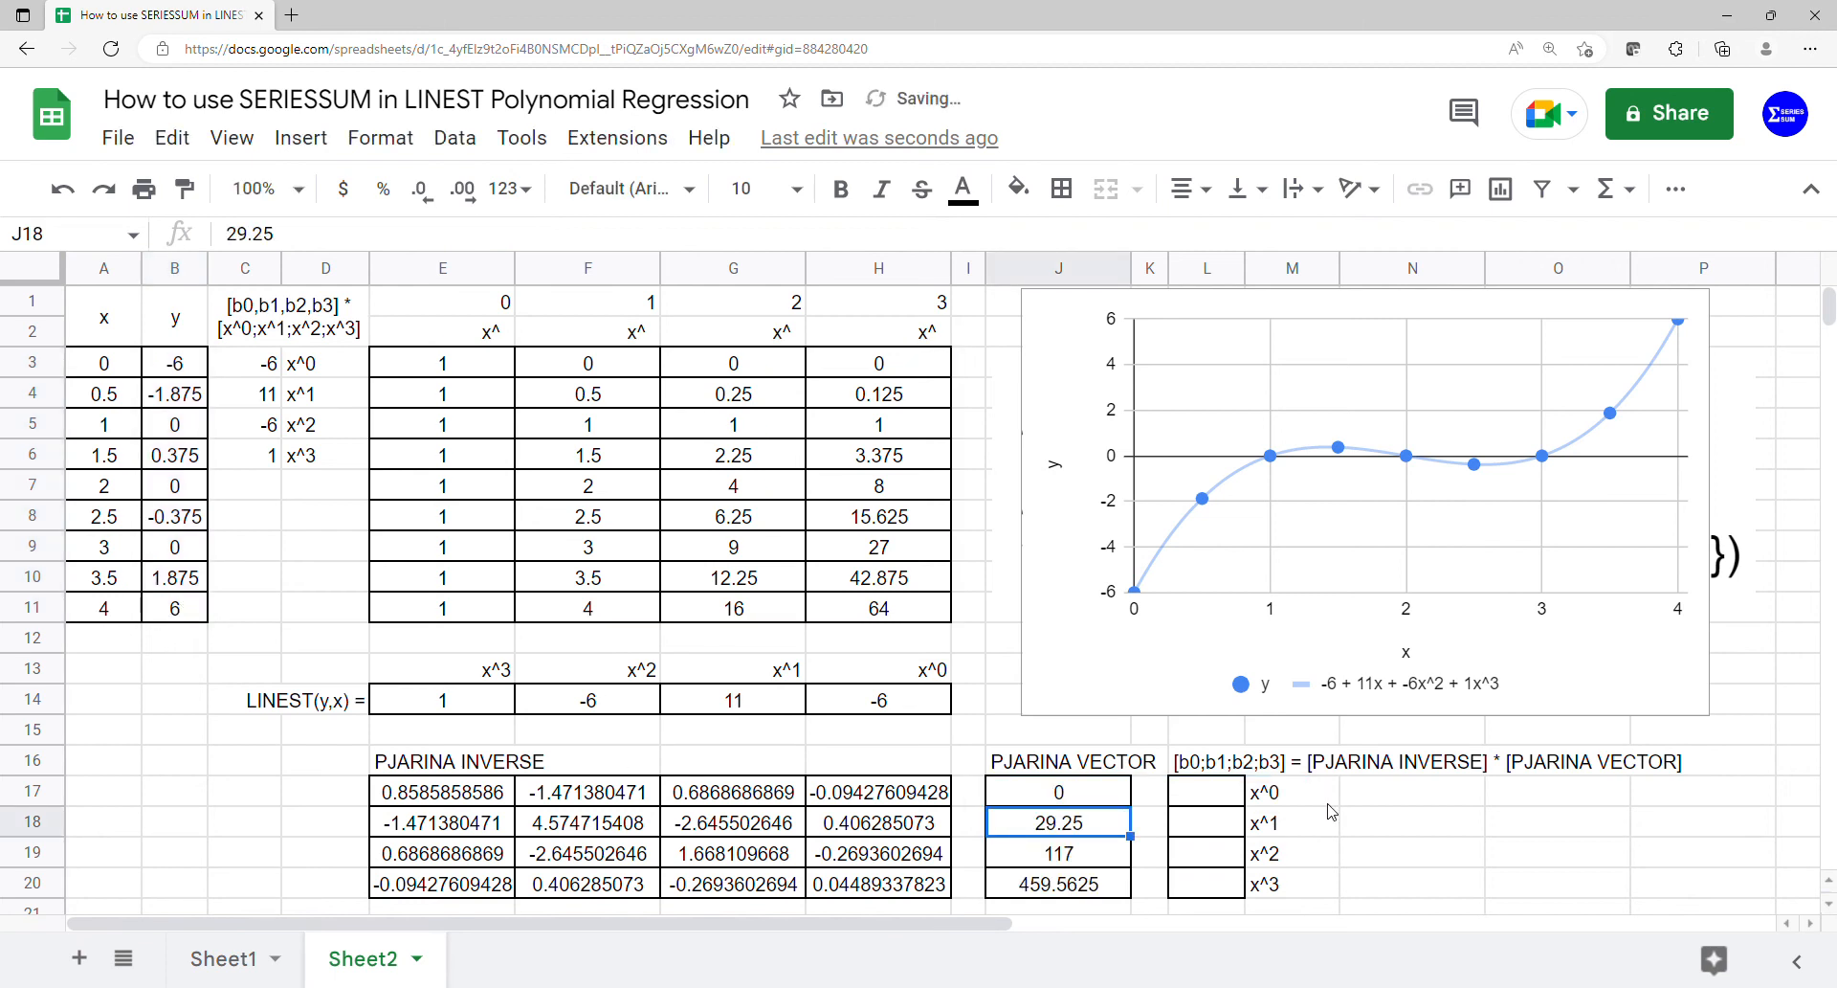
- Calculate the coefficient vector from L17 by multiplying the inverse and the vector with =MMULT(E17:H20,J17:J20)
left_click(1220, 800)
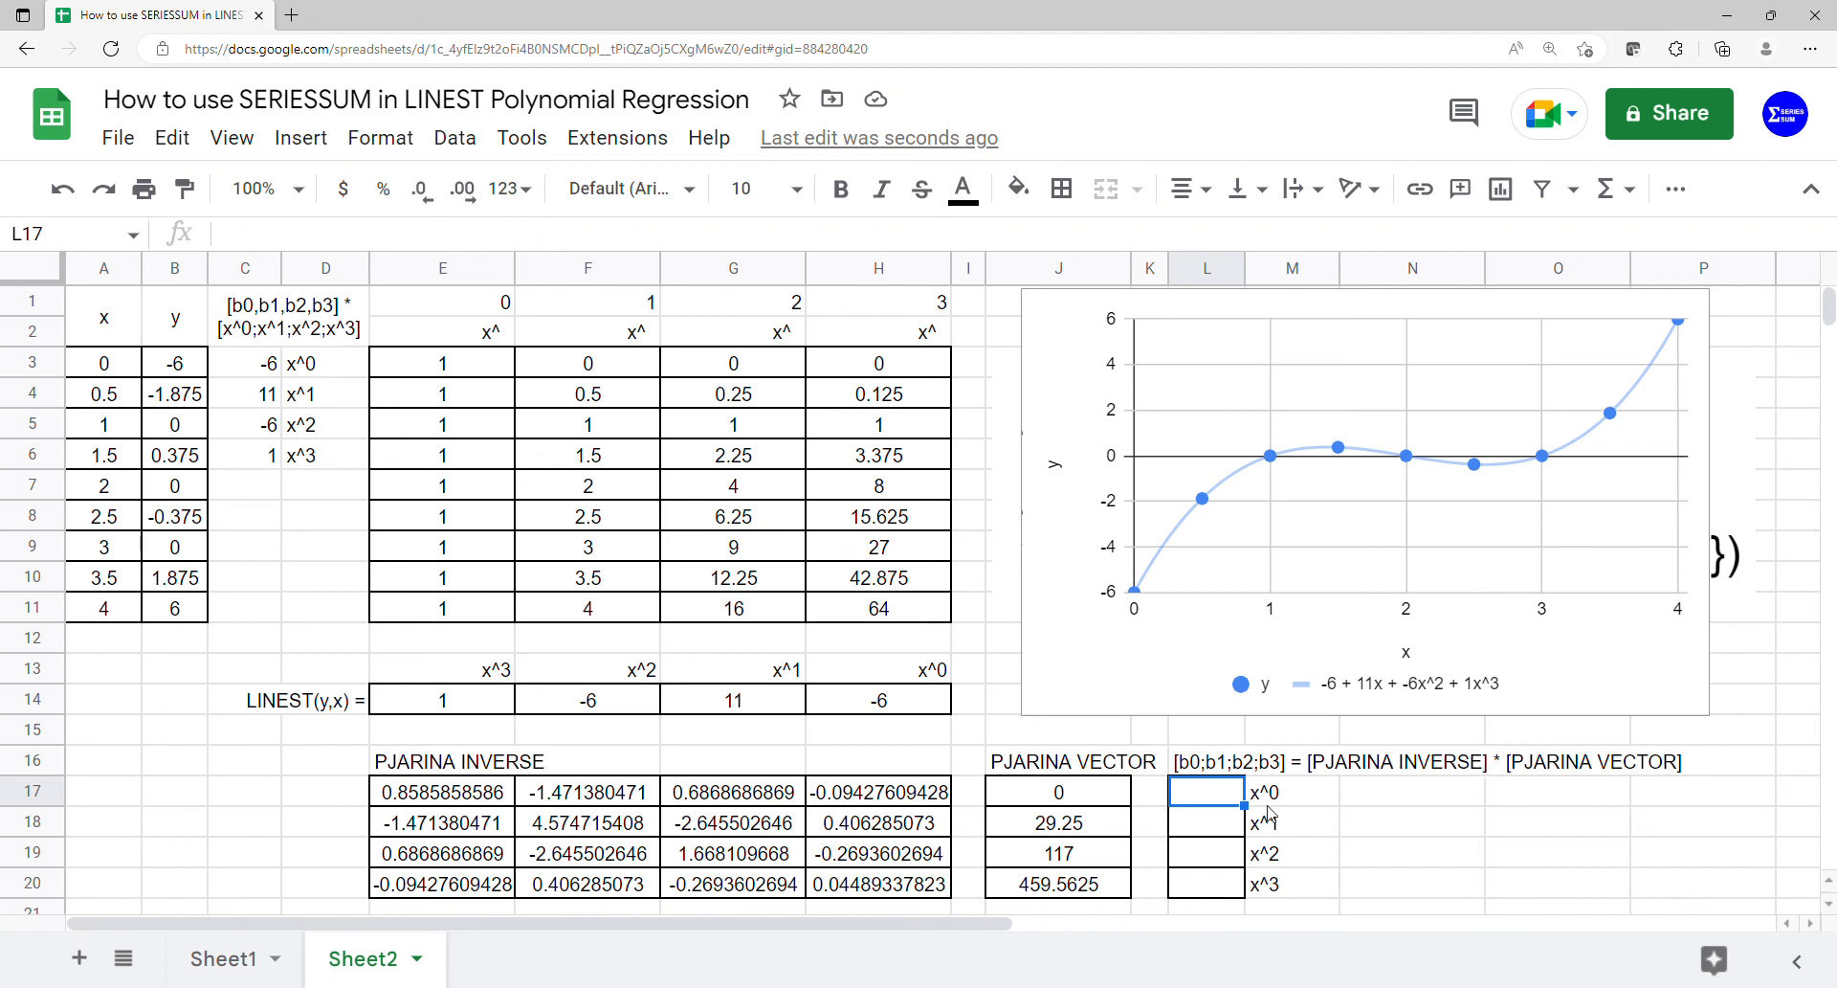
type("=")
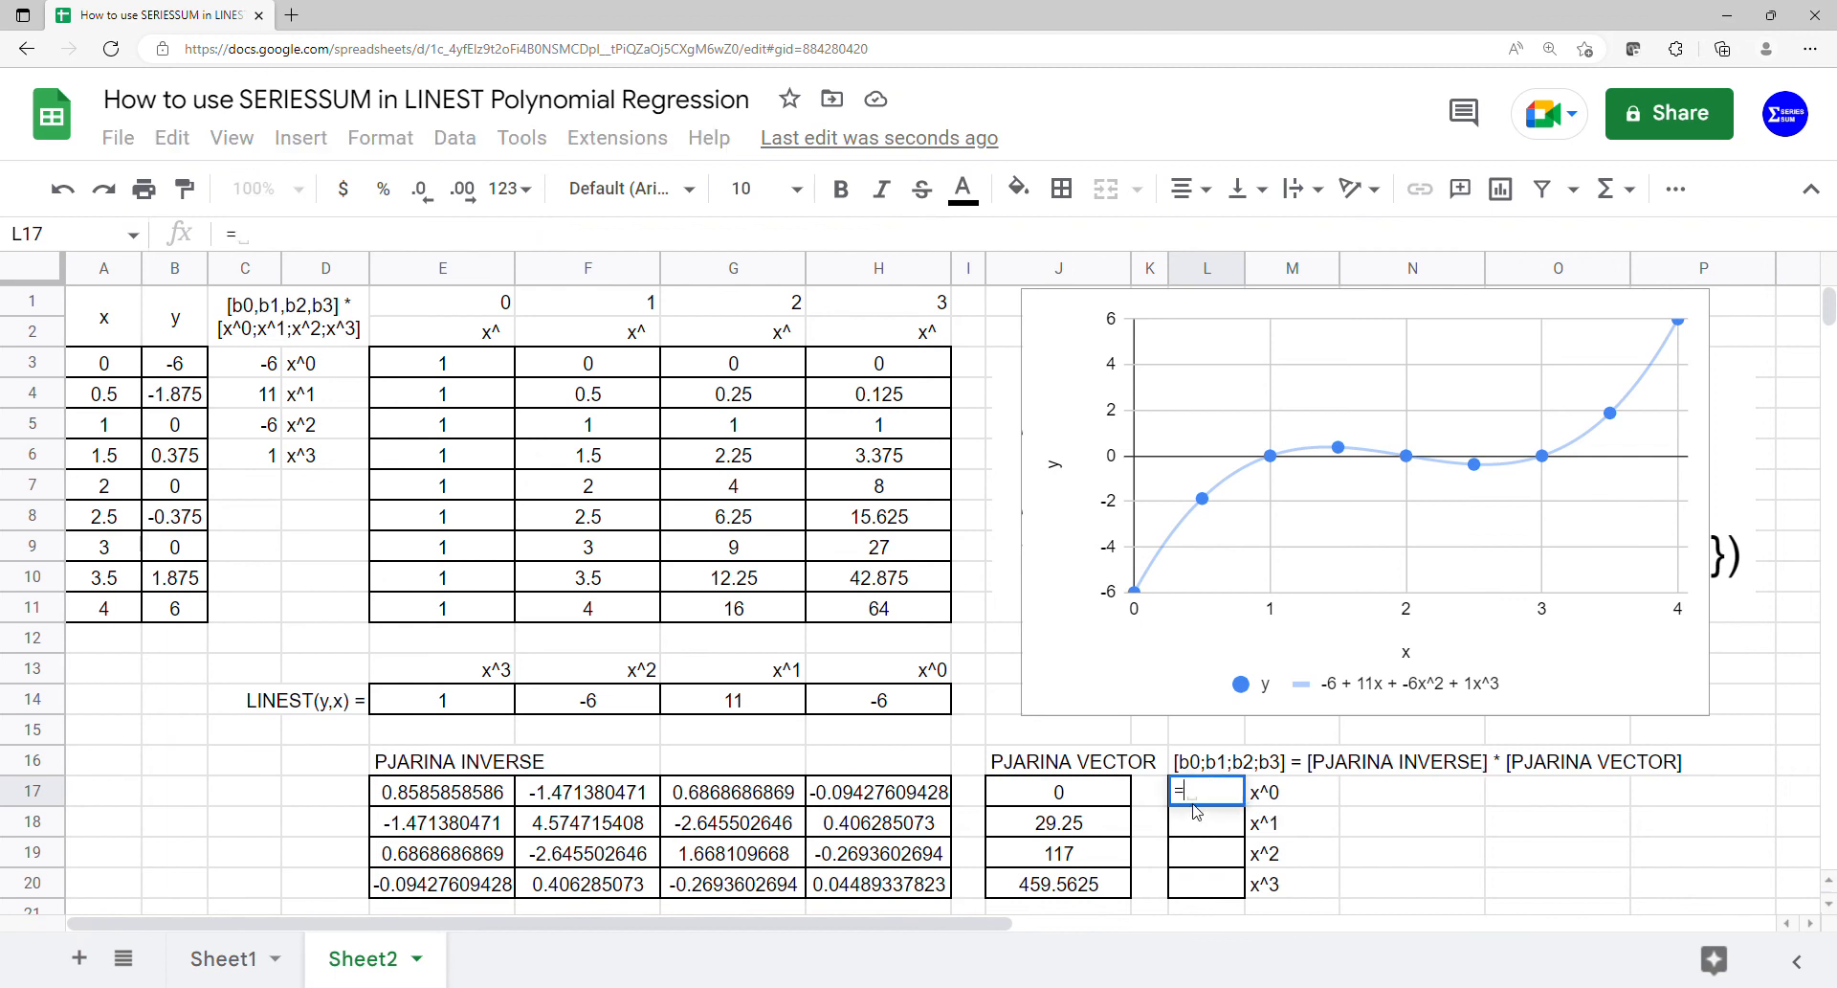
type("mm")
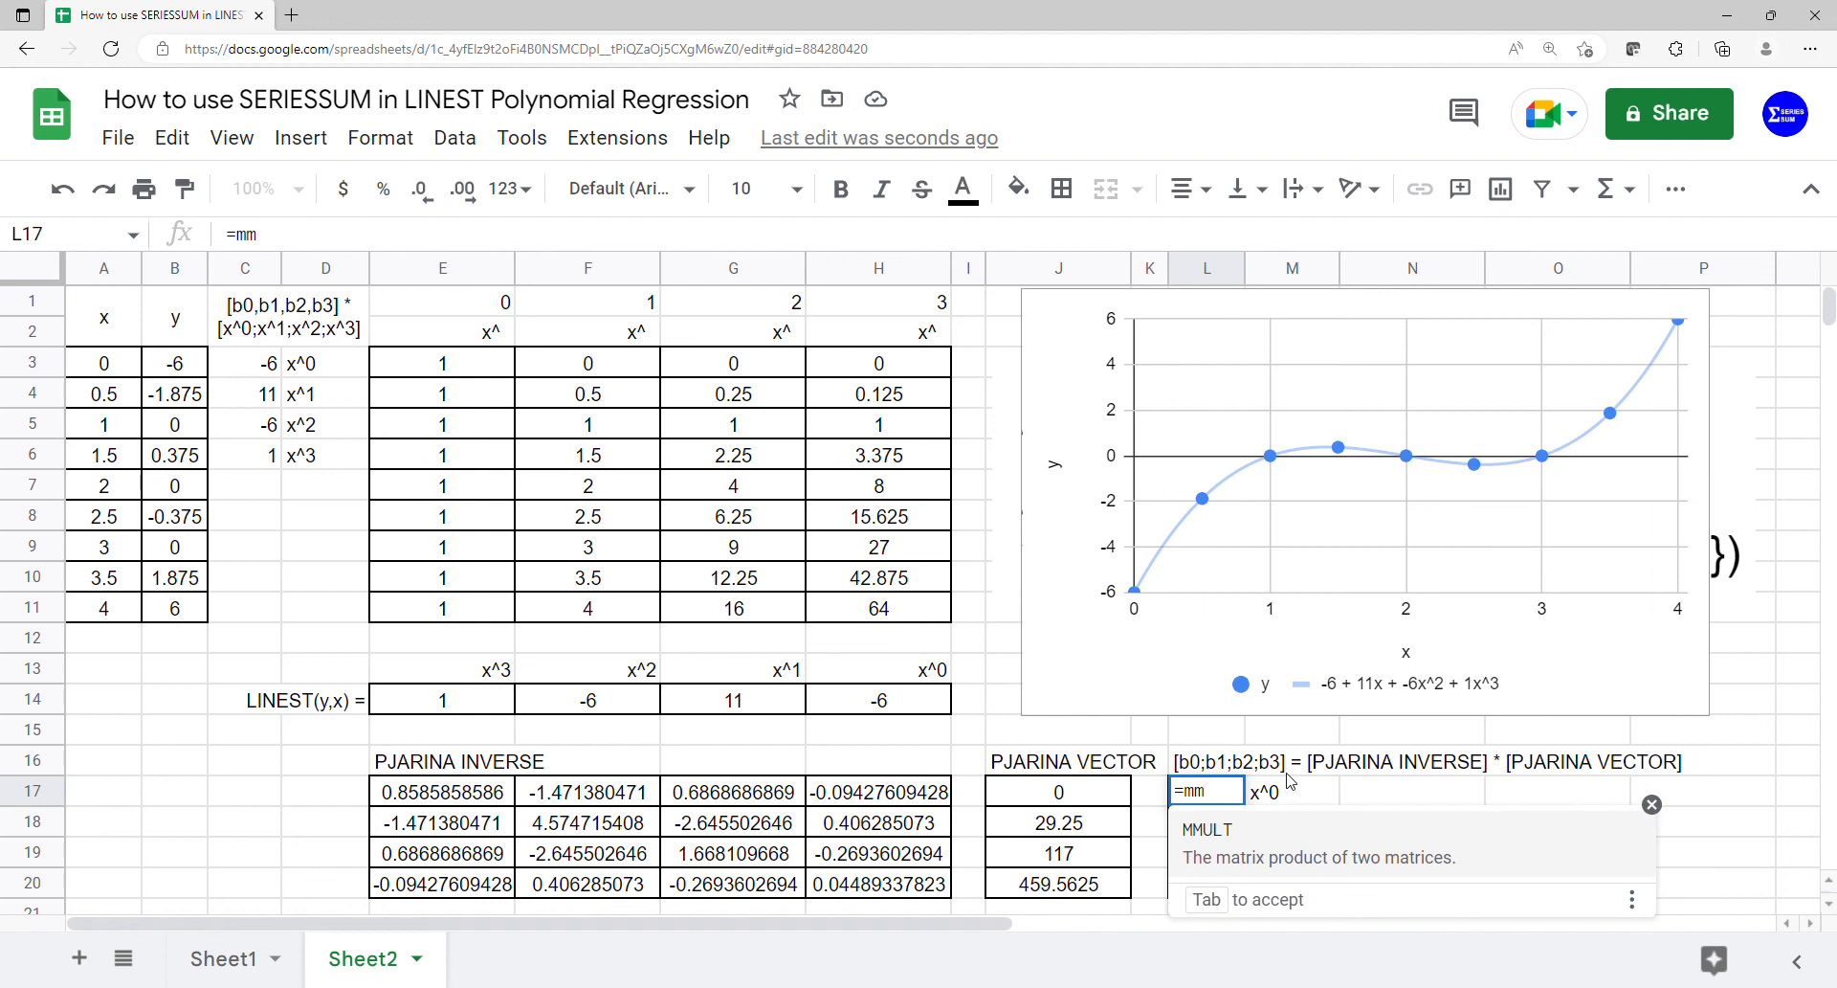
key("Tab")
left_click_drag(442, 792, 835, 882)
type(",")
left_click_drag(1053, 791, 1053, 890)
key("Return")
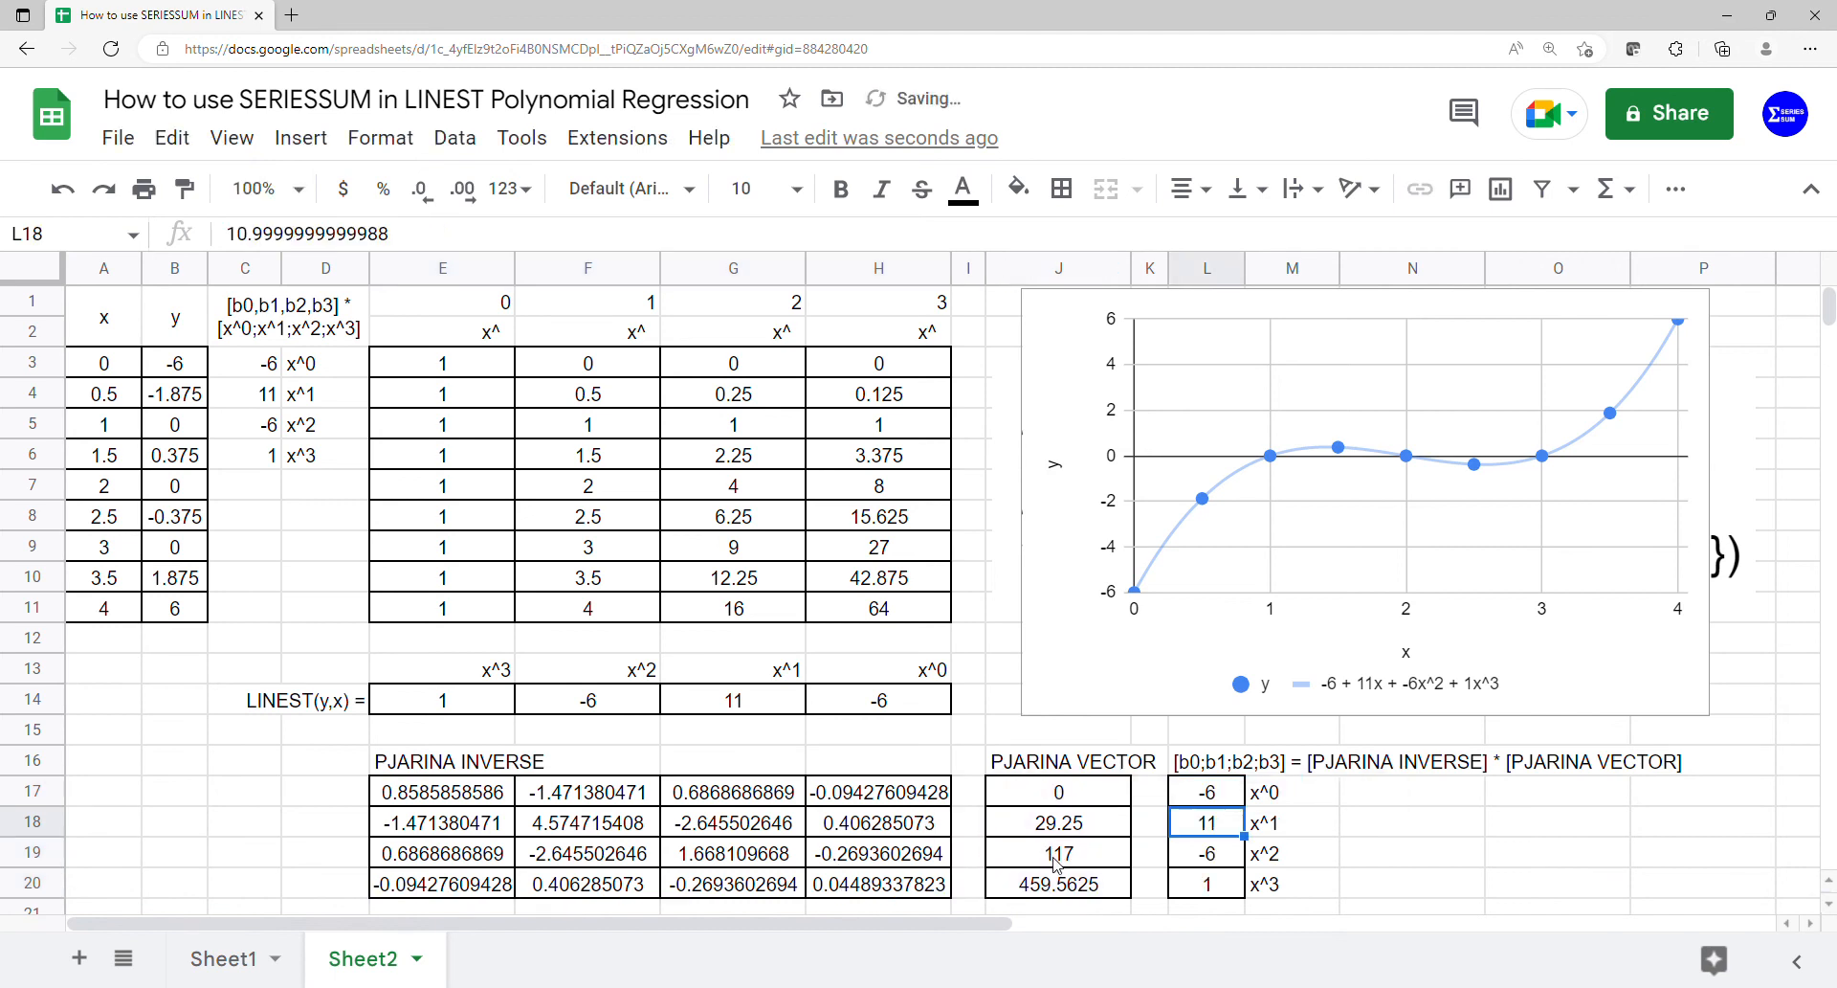
- Compare the matrix-derived coefficients in L17:M20 with the original polynomial coefficients in C3:D6
left_click_drag(1206, 791, 1202, 885)
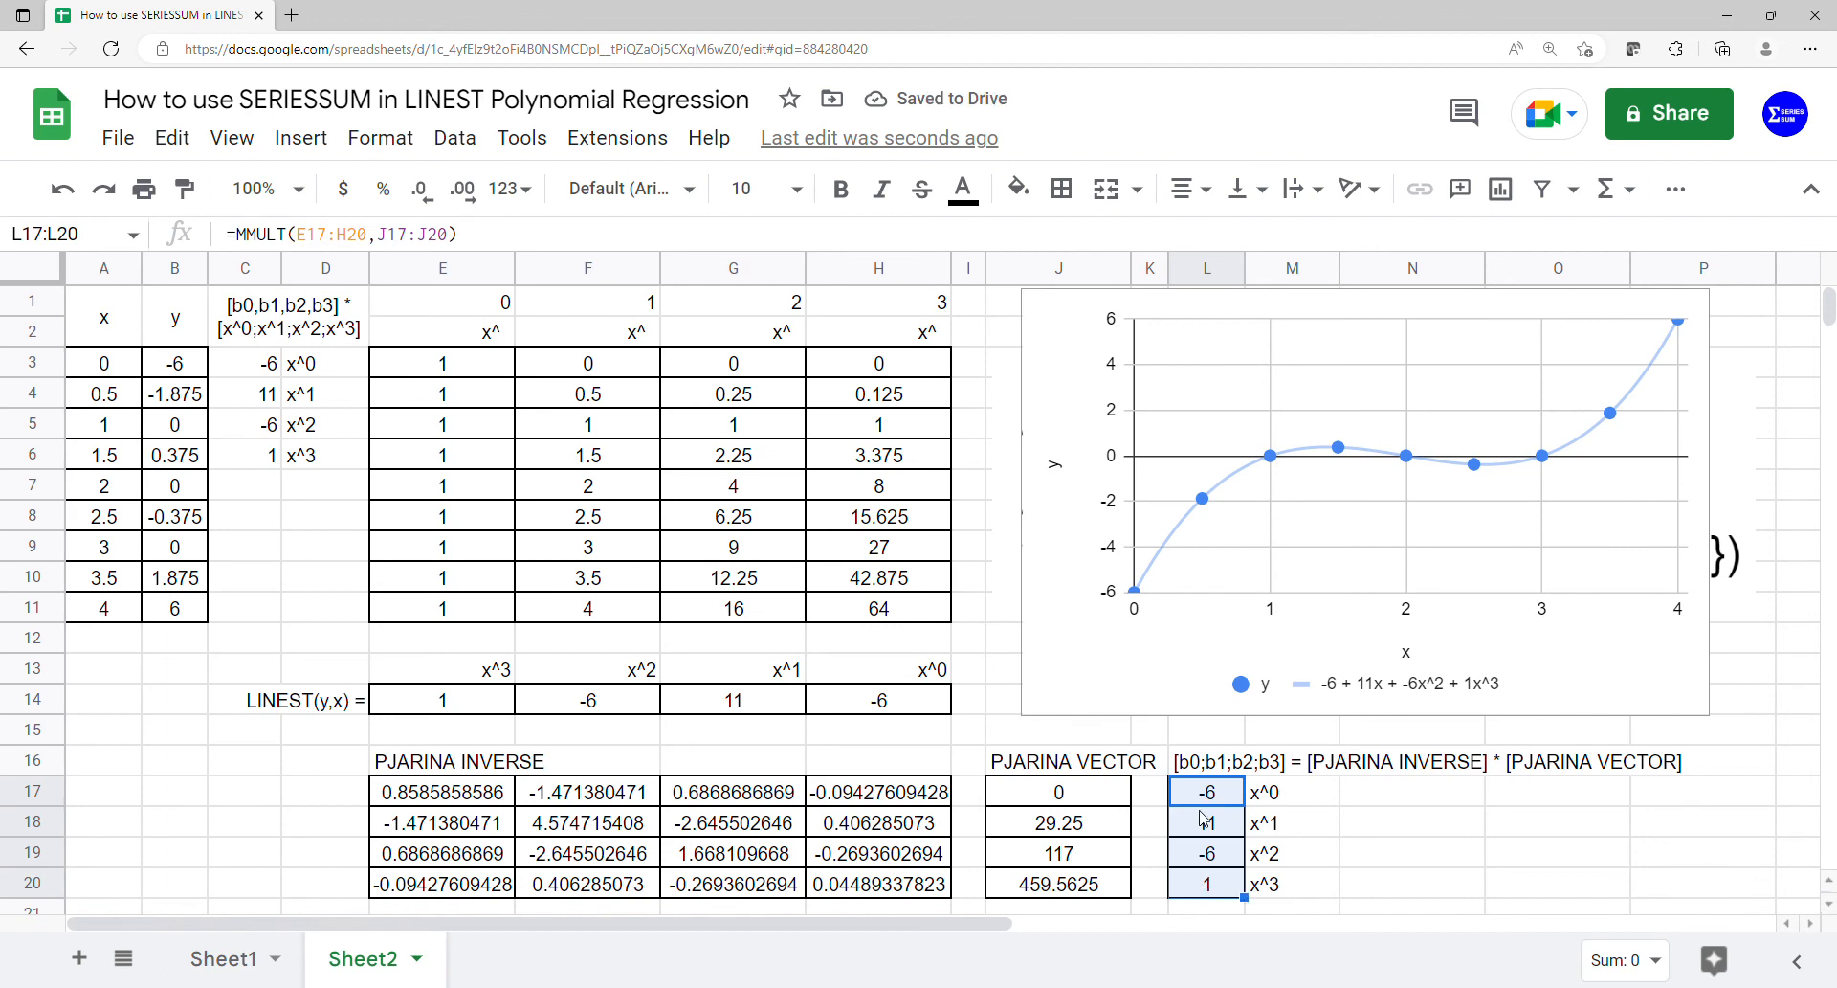
left_click_drag(1209, 794, 1270, 888)
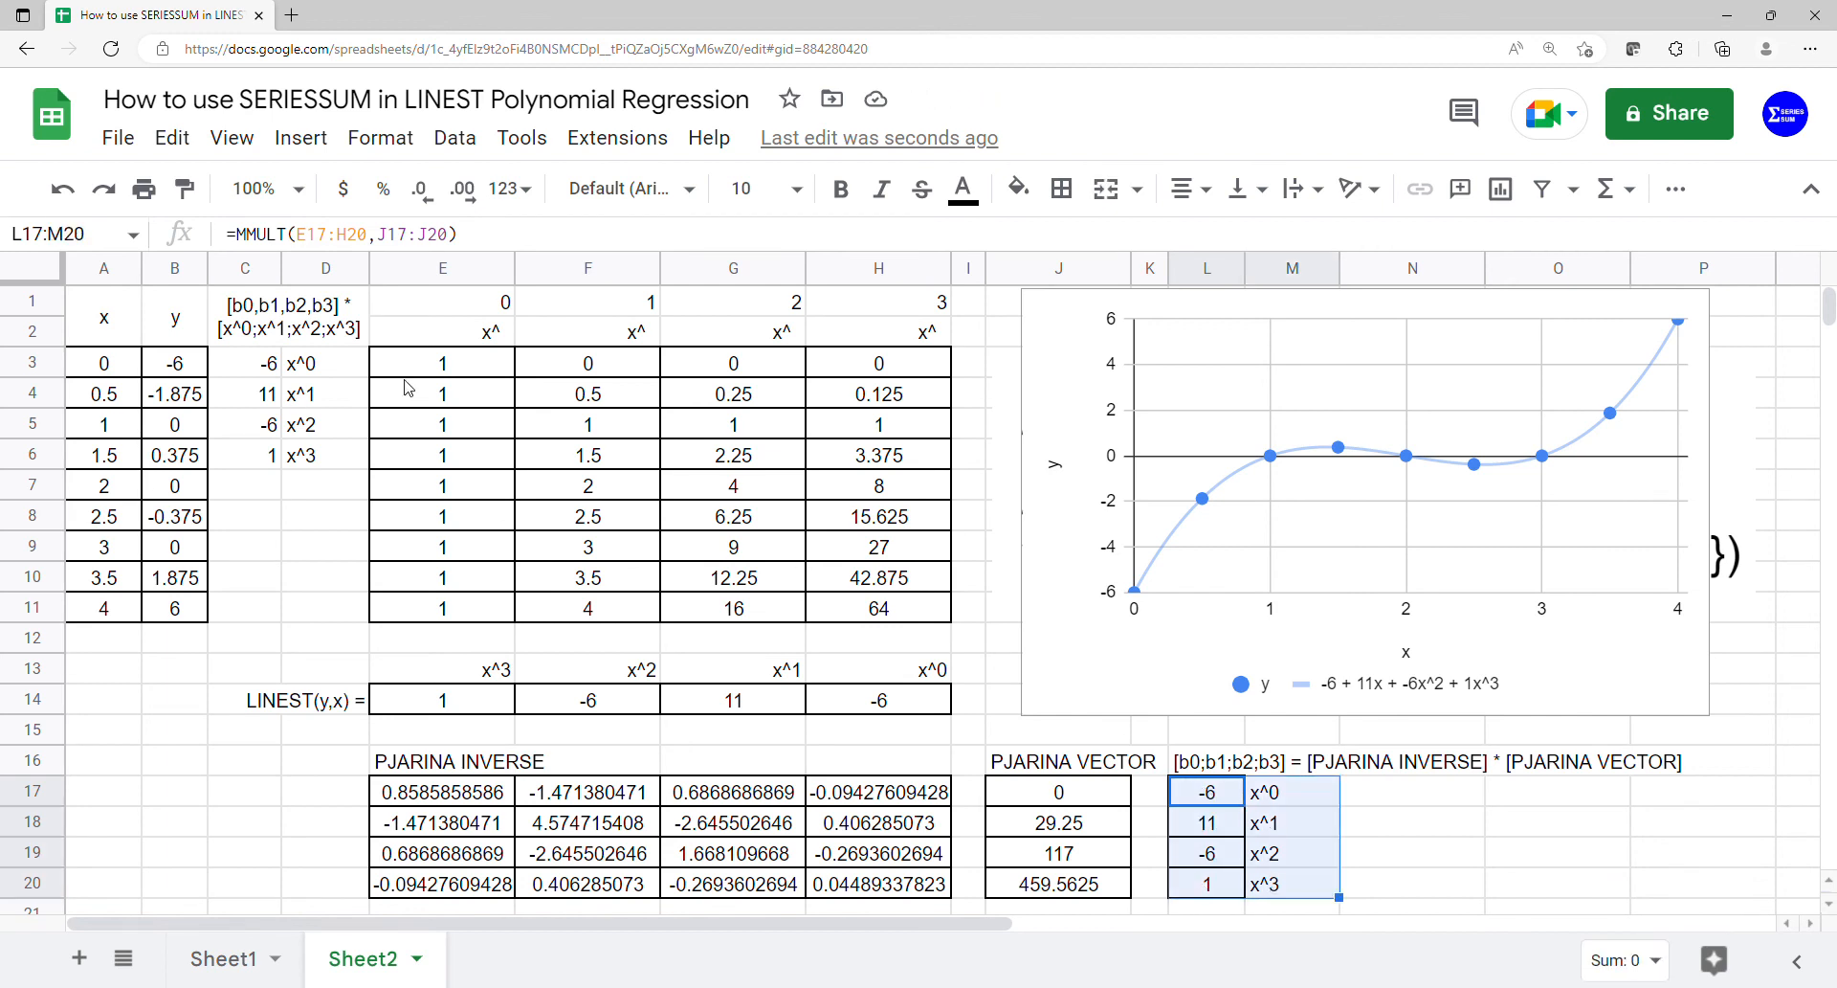
left_click_drag(277, 366, 315, 466)
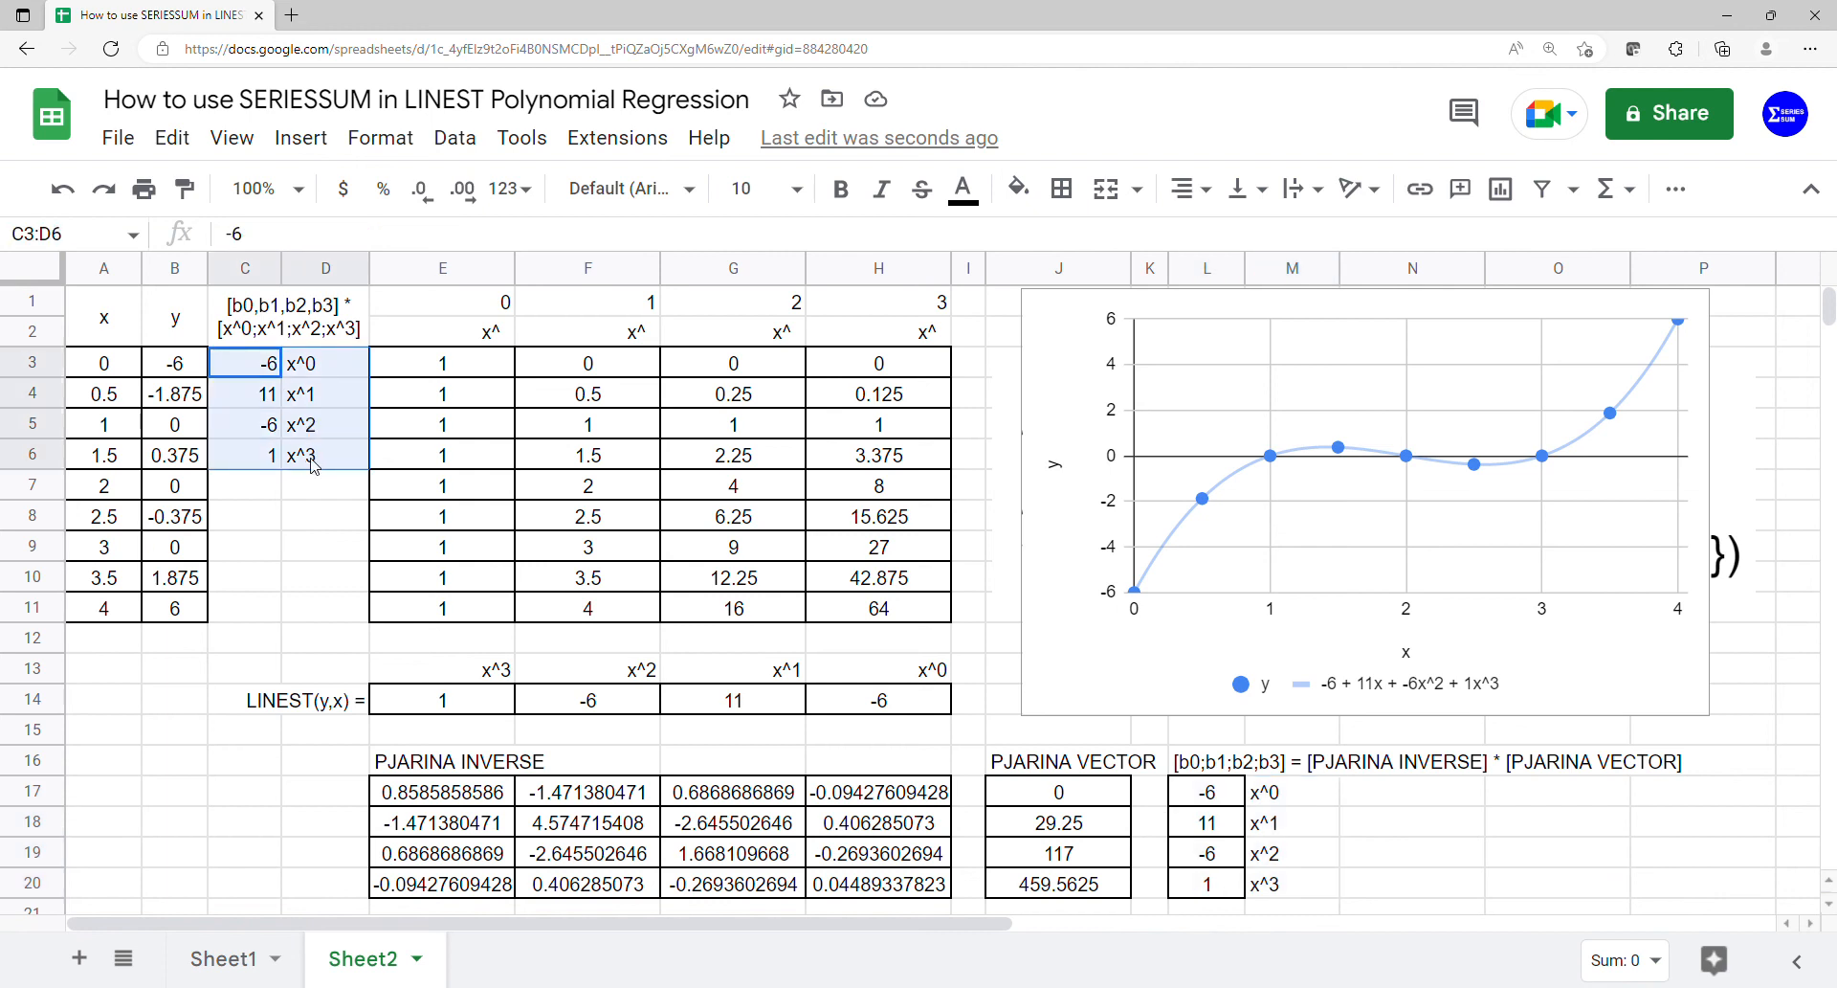
- Check the matrix-derived coefficients row by row from L17:M17 to L20:M20 against the chart's trendline equation and C3:D6
left_click_drag(1232, 794, 1263, 794)
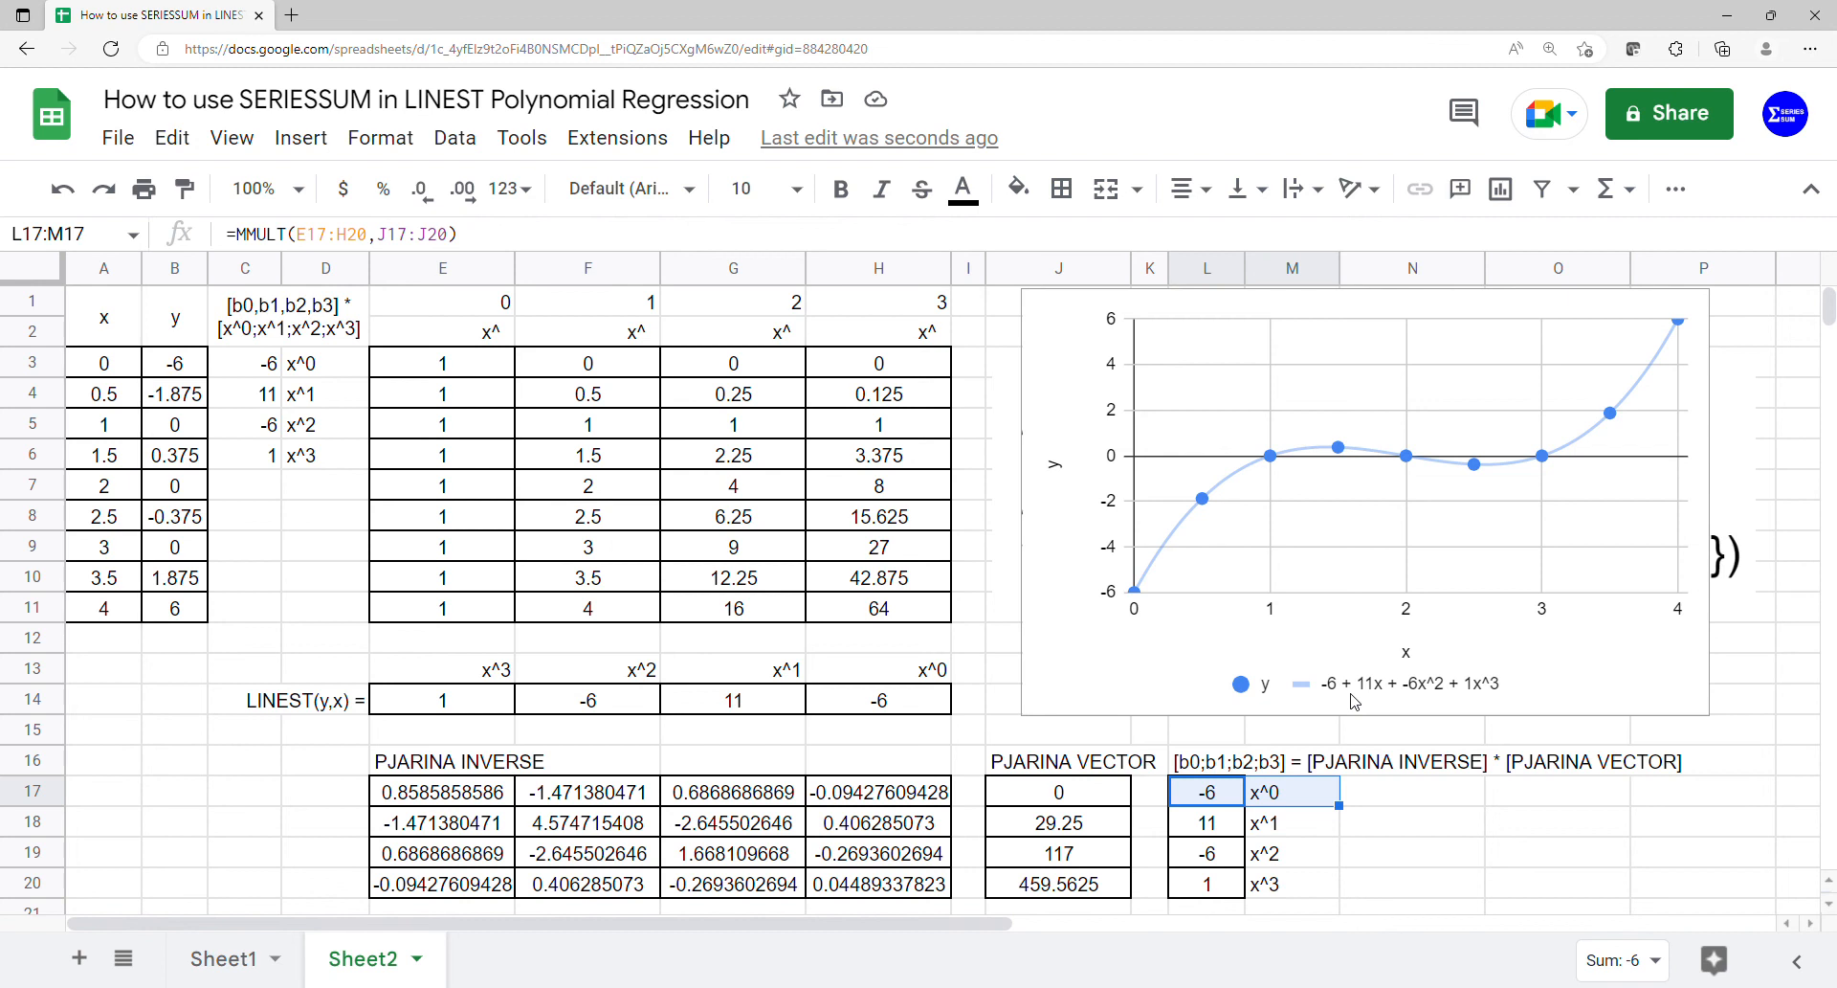
left_click_drag(1242, 821, 1276, 833)
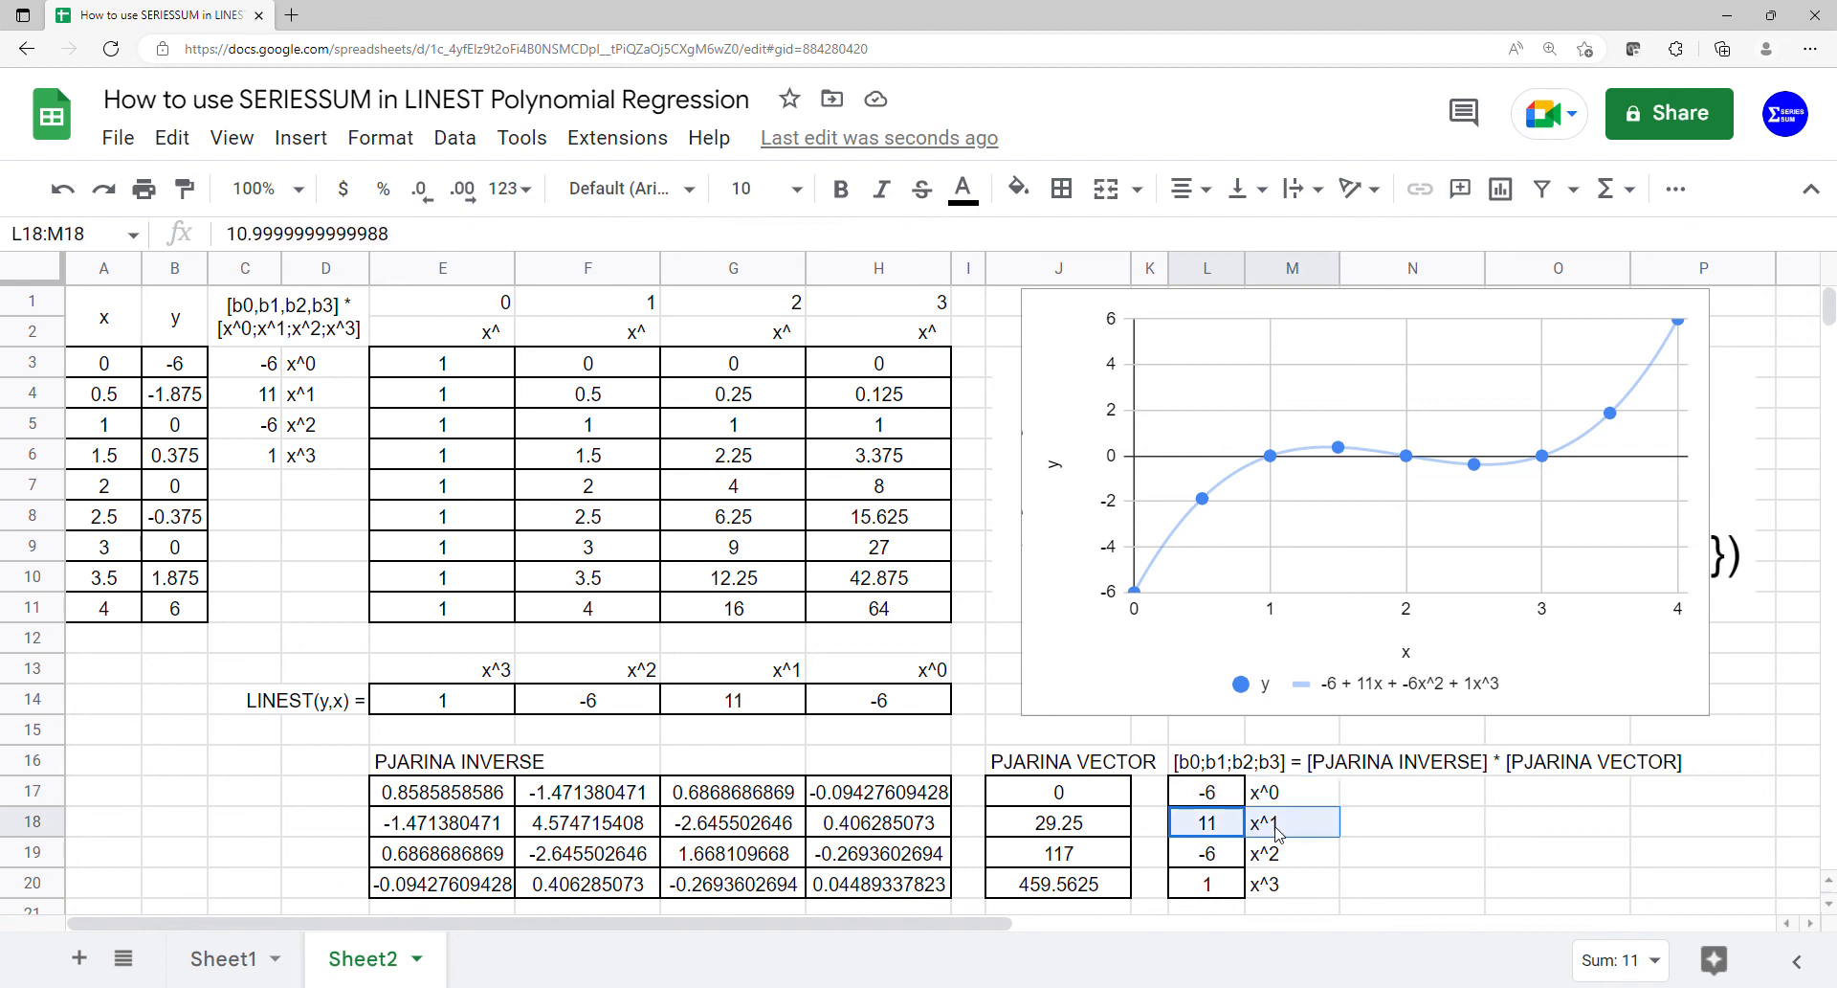
left_click_drag(1192, 795, 1260, 888)
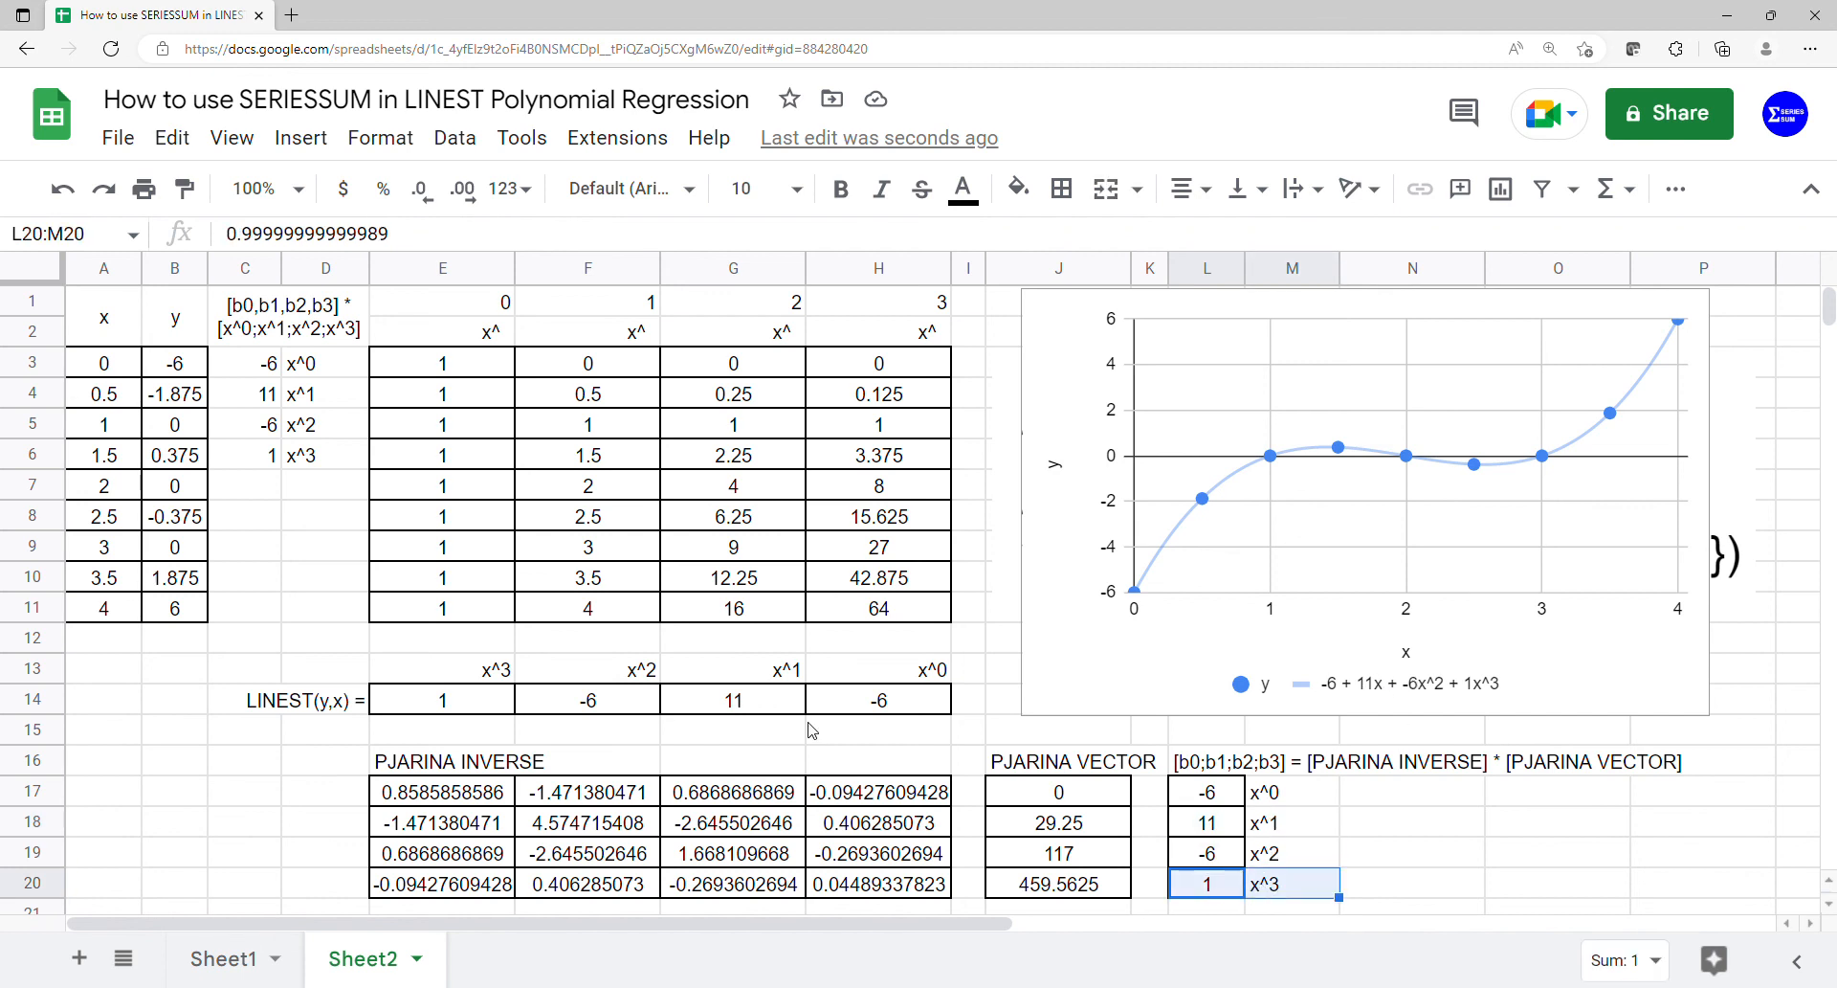
left_click_drag(246, 362, 321, 464)
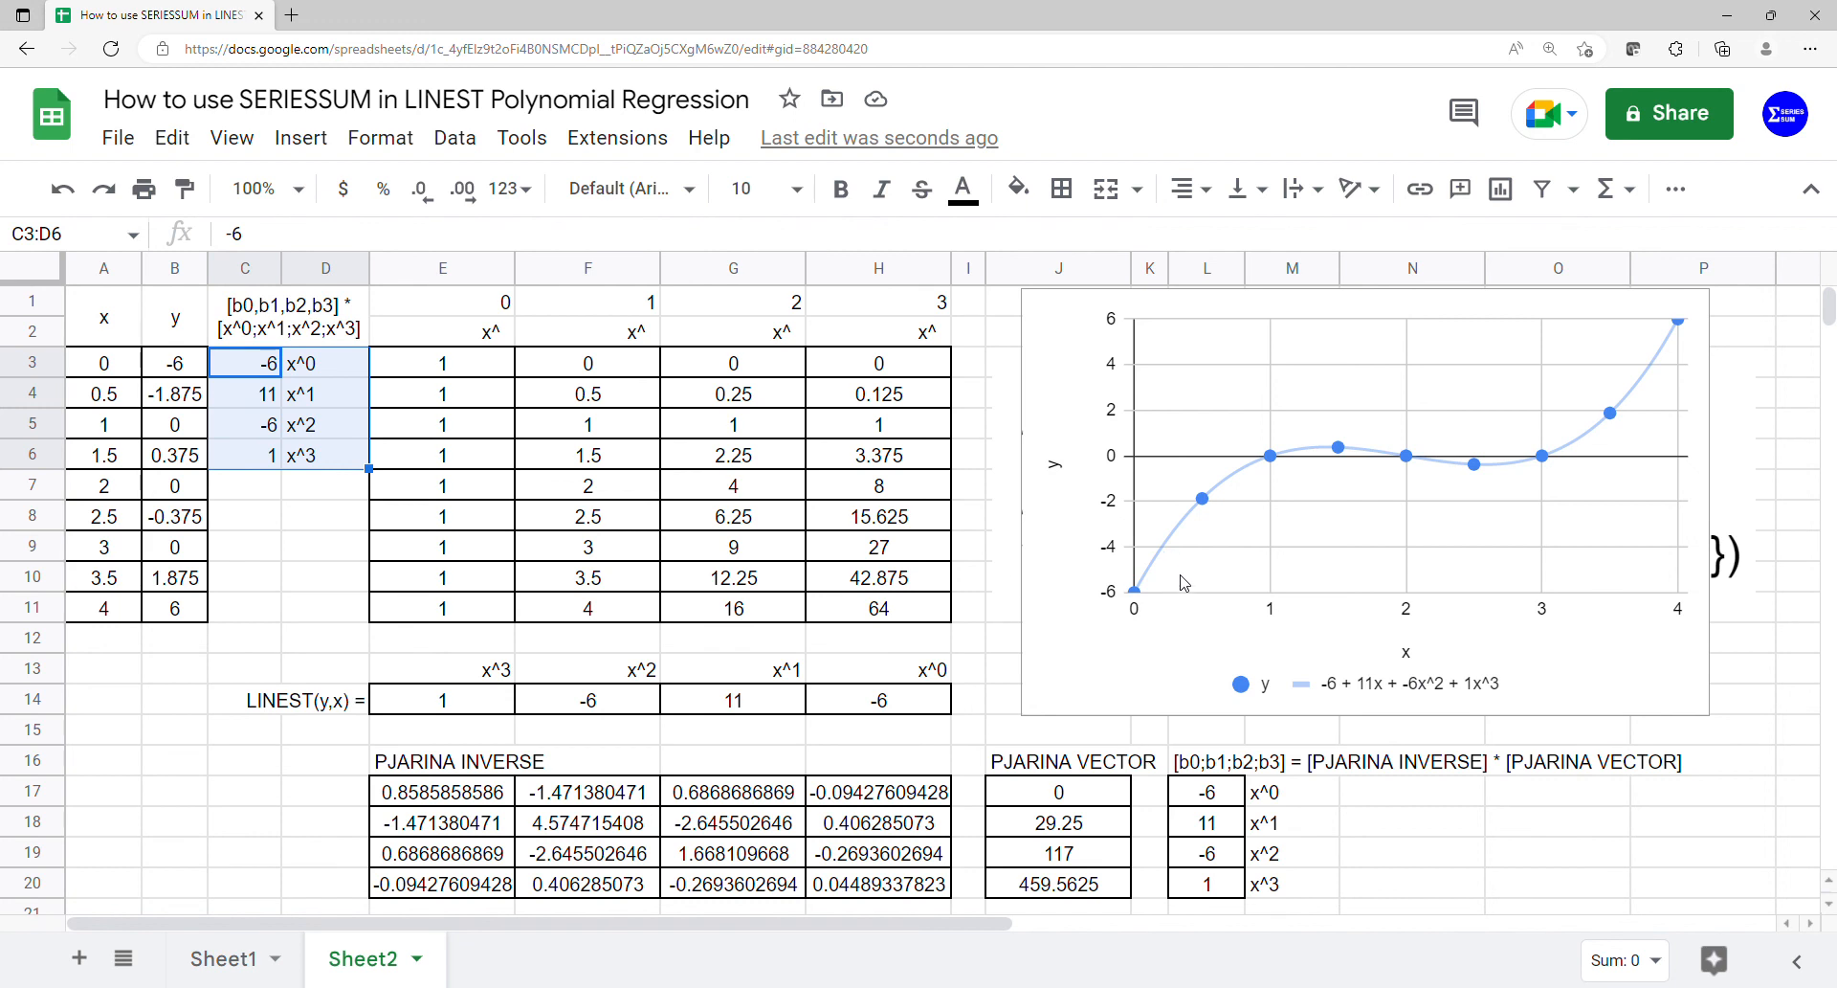
- Move the chart over columns D to H so the polynomial equations are uncovered, and enlarge it slightly
left_click(1089, 547)
left_click_drag(1089, 547, 383, 545)
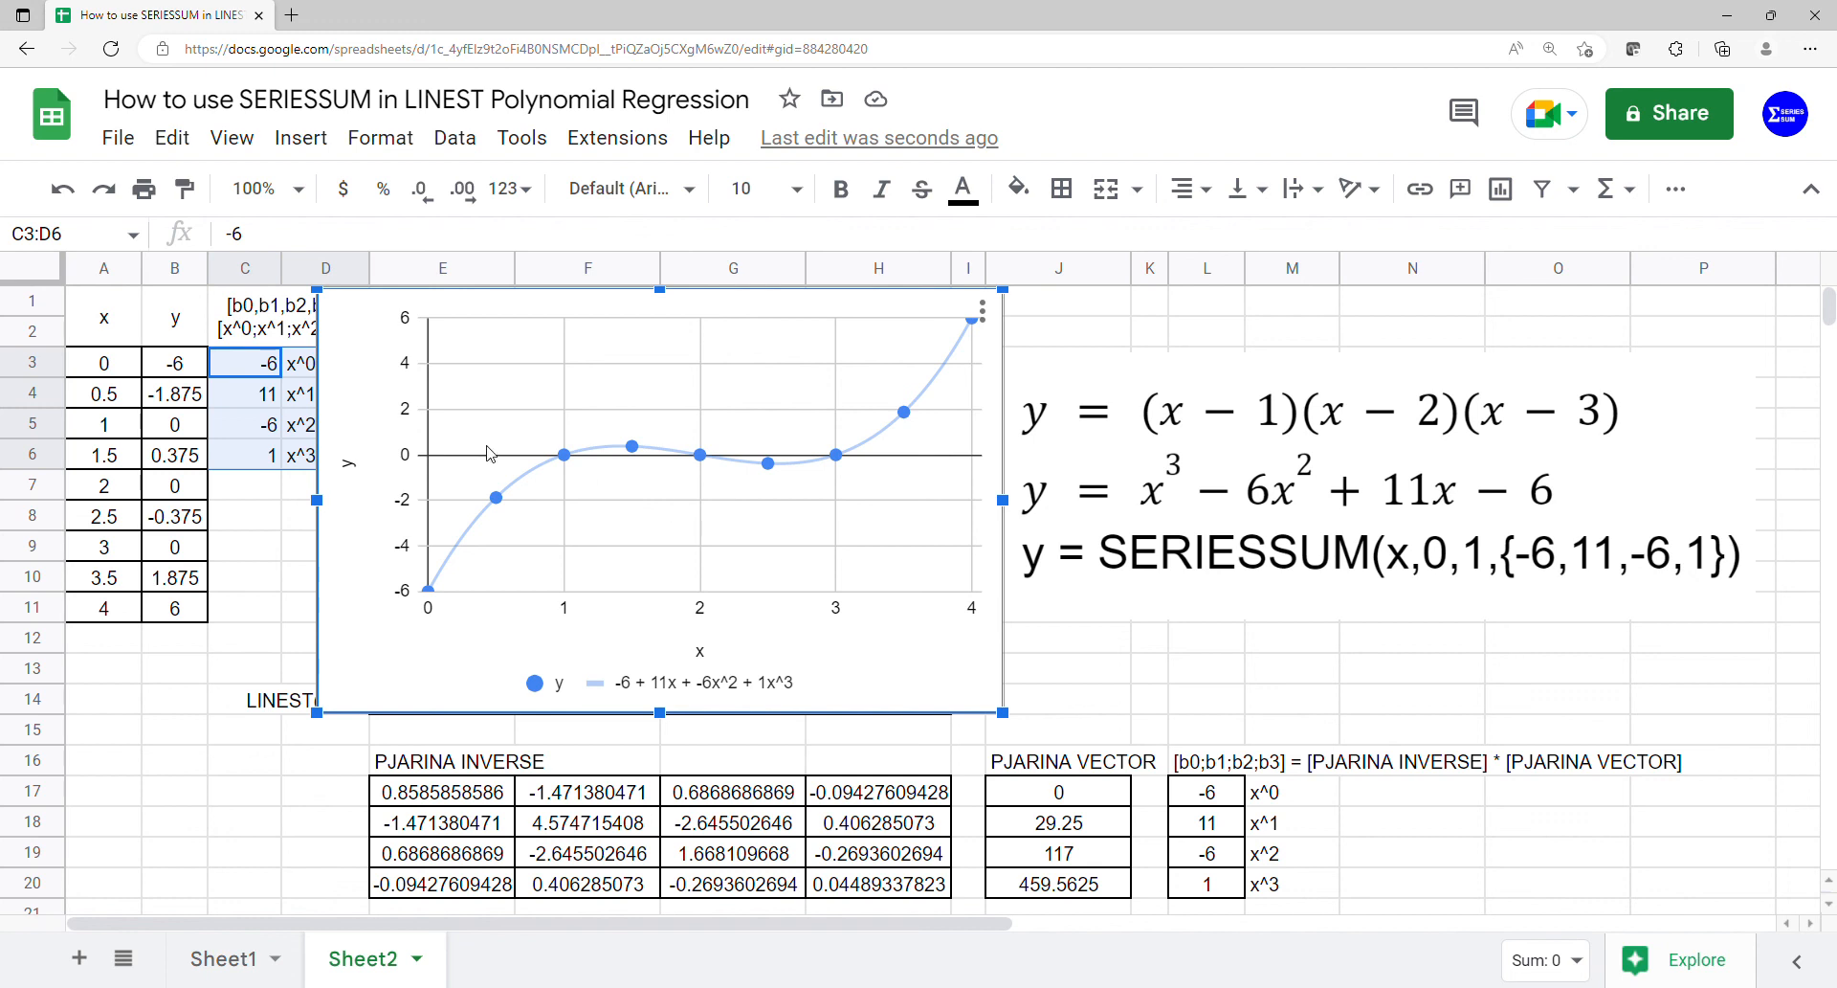
mouse_move(565, 460)
mouse_move(706, 460)
left_click_drag(1007, 717, 1022, 731)
left_click_drag(1016, 666, 980, 668)
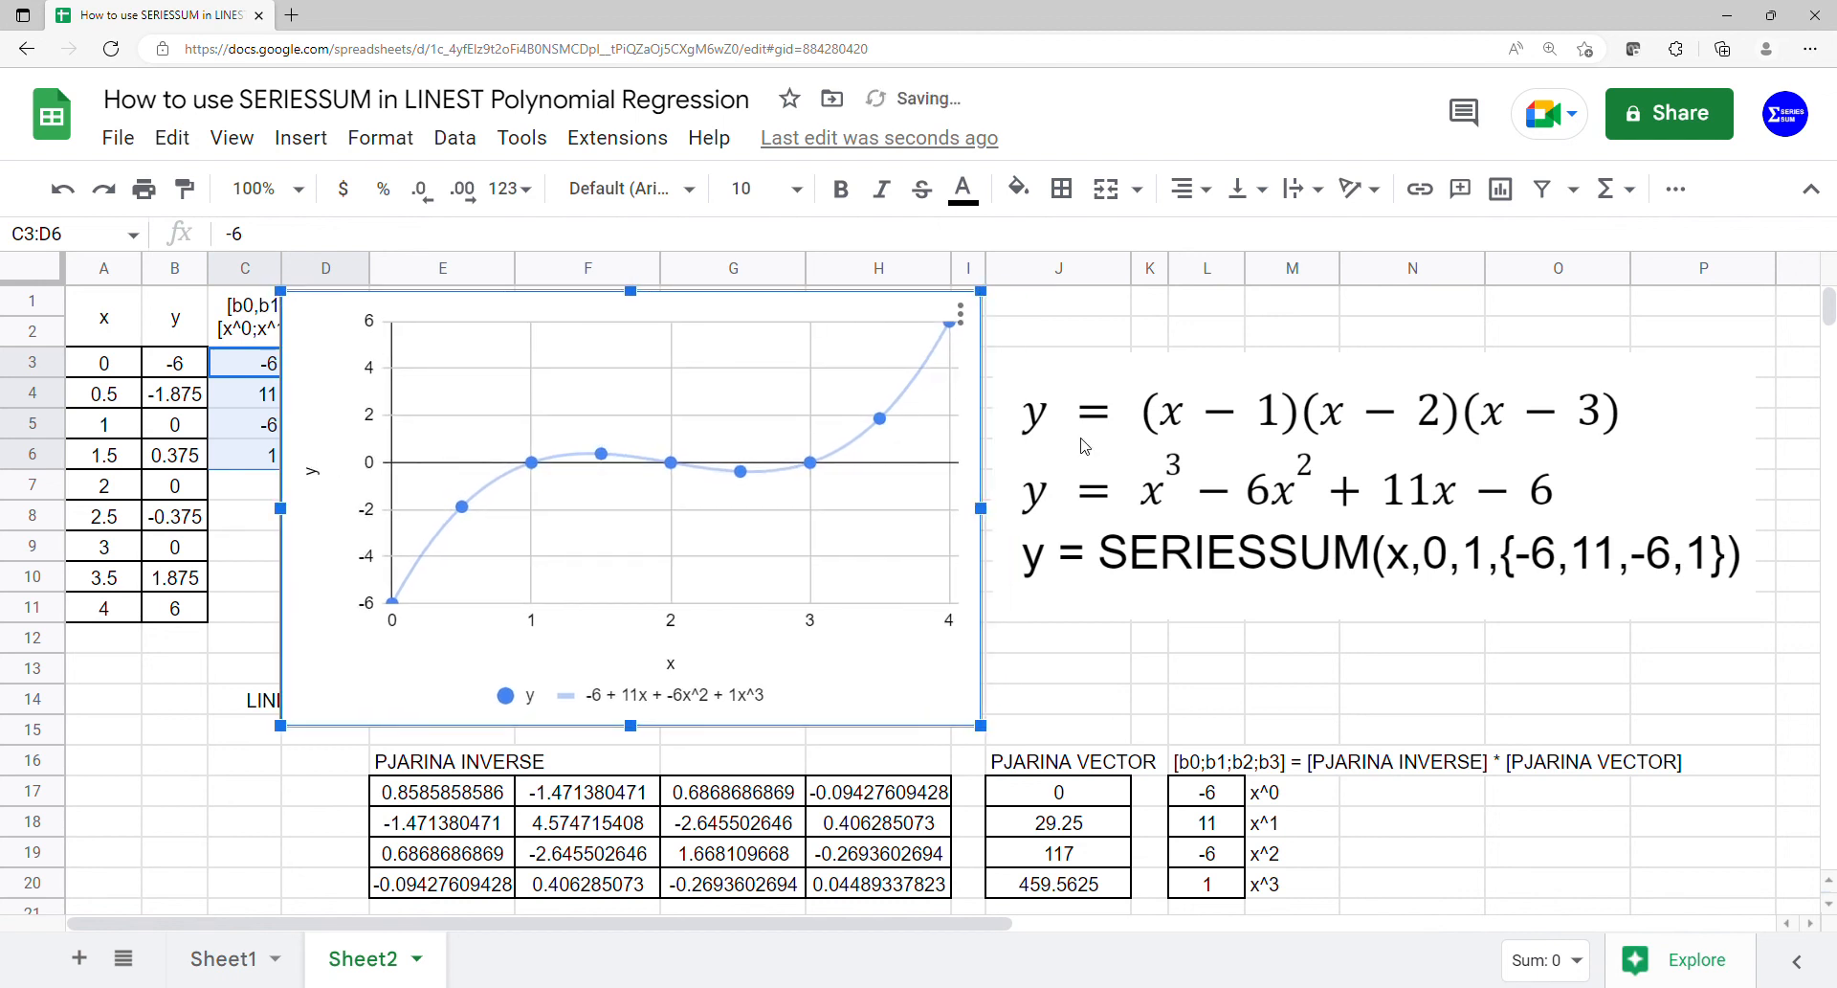